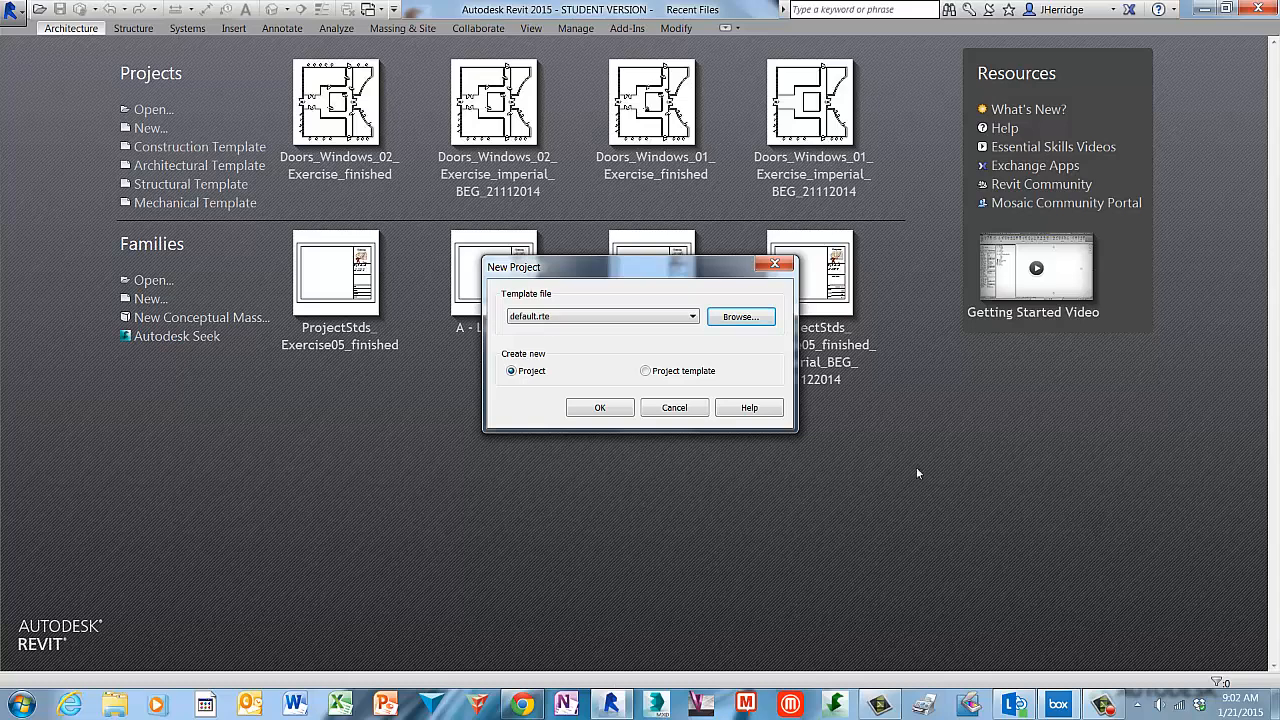
# Step: Create a project from the default.rte template and draw a rectangle of Generic - 8" walls about 33' wide by 40' 6" high
pyautogui.click(617, 407)
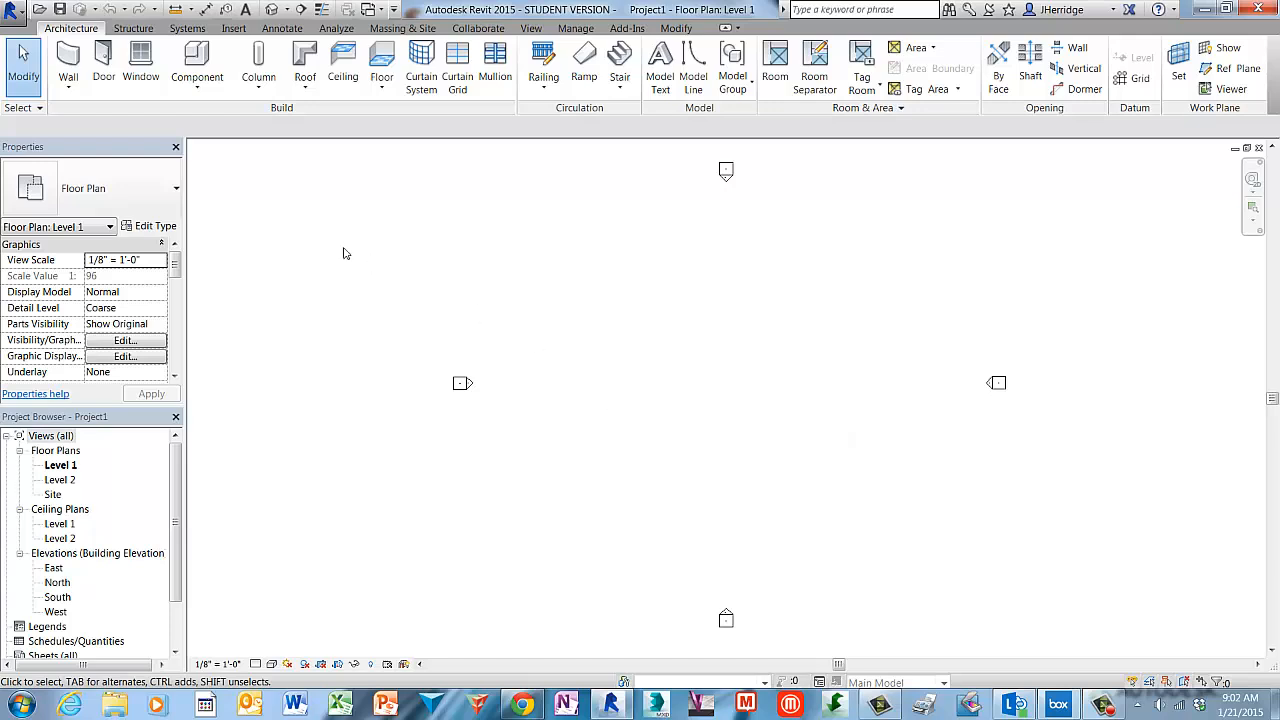
pyautogui.click(72, 59)
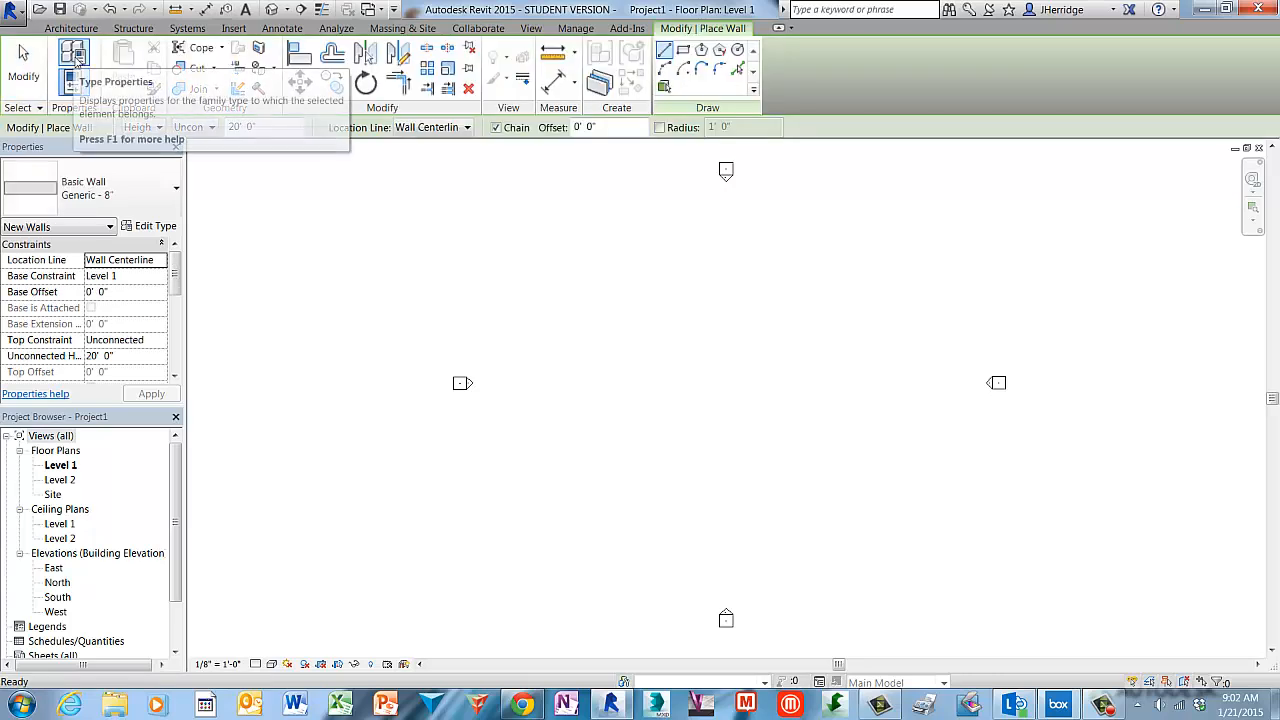
pyautogui.click(684, 51)
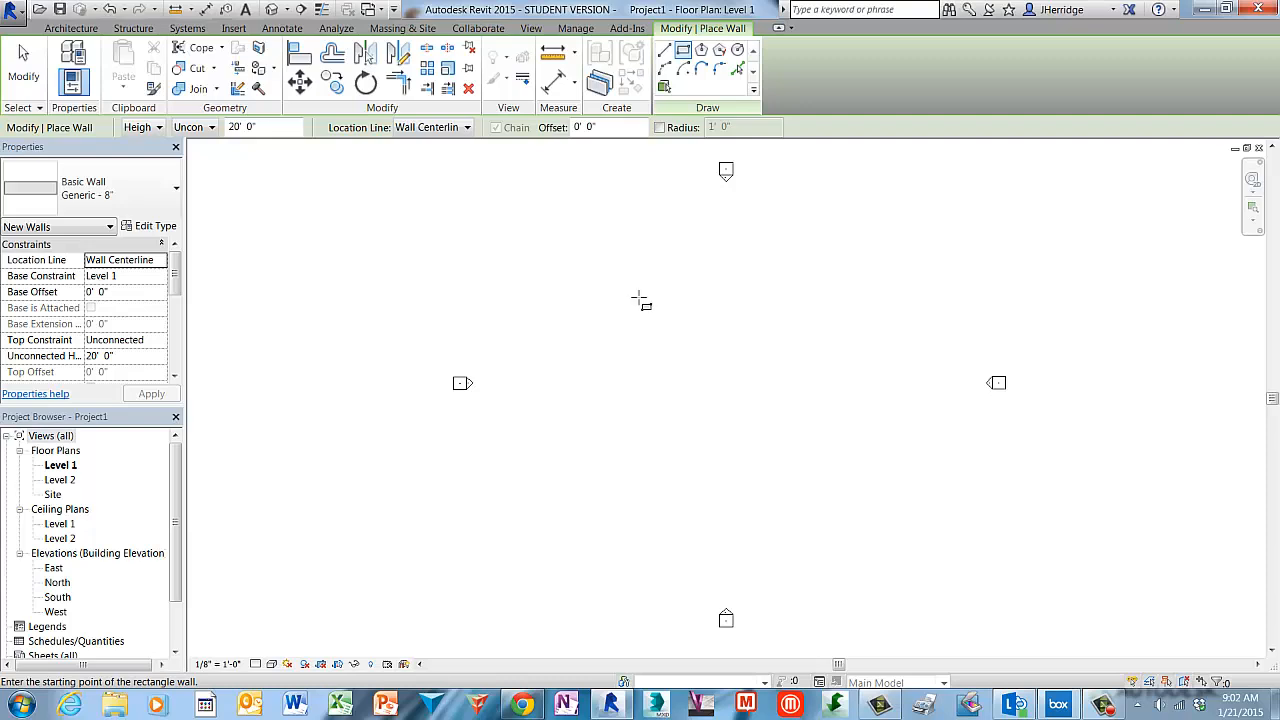
pyautogui.click(672, 286)
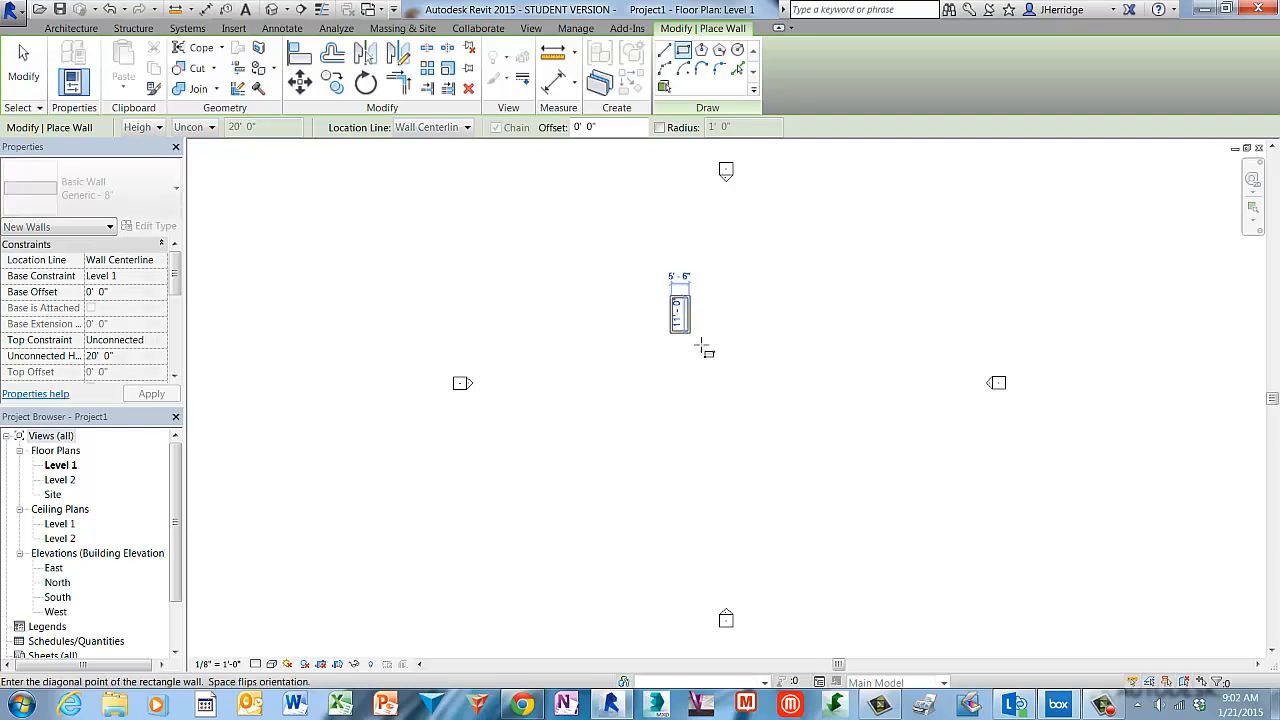
pyautogui.click(786, 434)
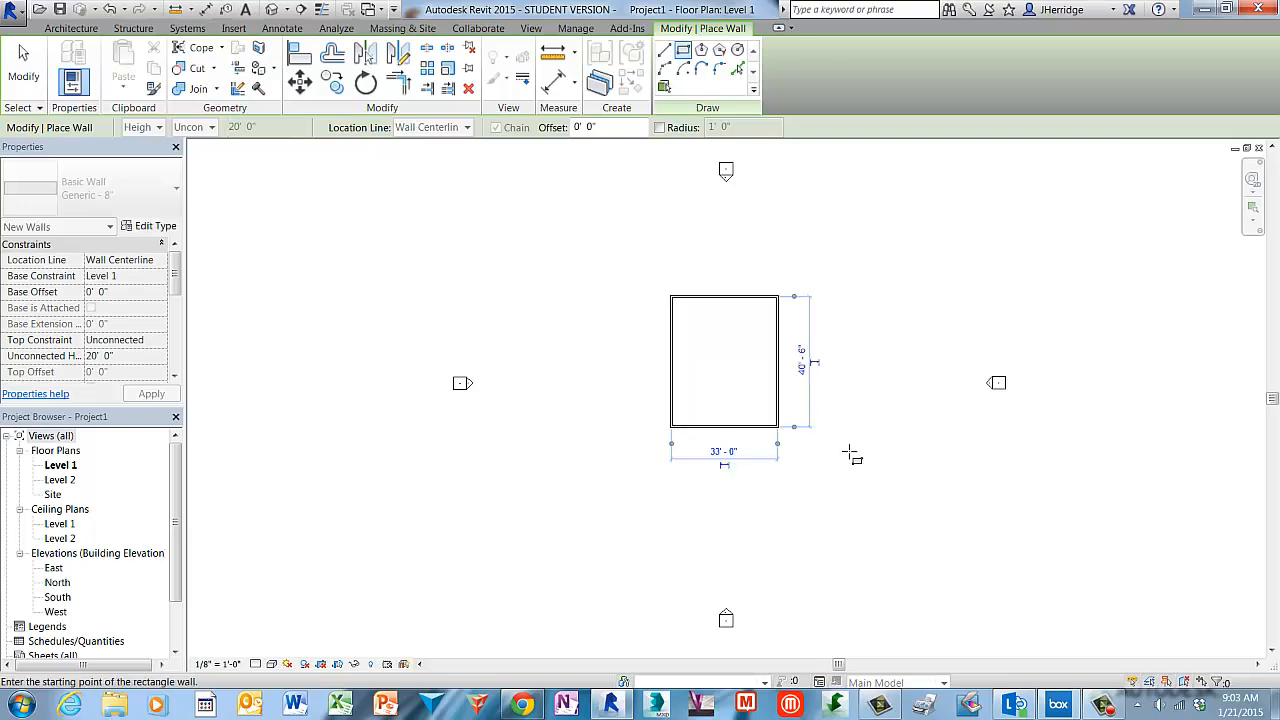
# Step: Draw a straight vertical interior wall about 9' 6" from the left exterior wall, spanning between the upper and lower exterior walls
pyautogui.scroll(3, 820, 418)
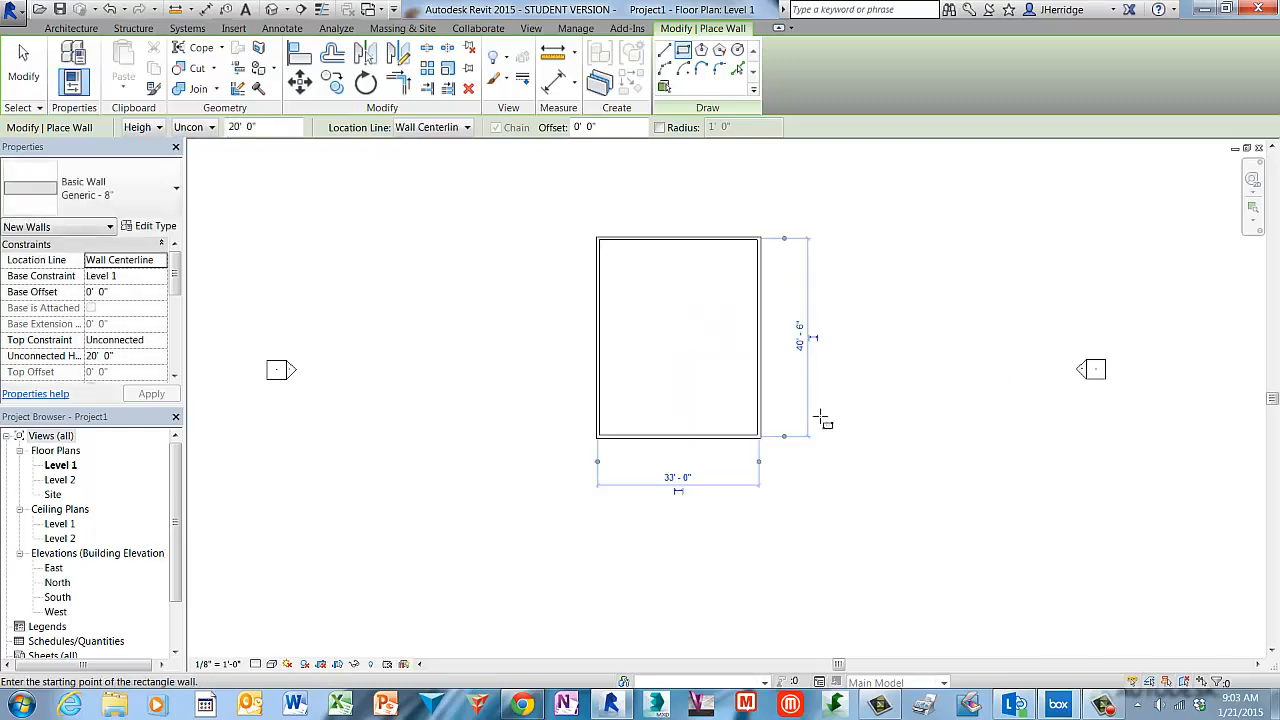
pyautogui.scroll(1, 671, 286)
pyautogui.scroll(1, 648, 258)
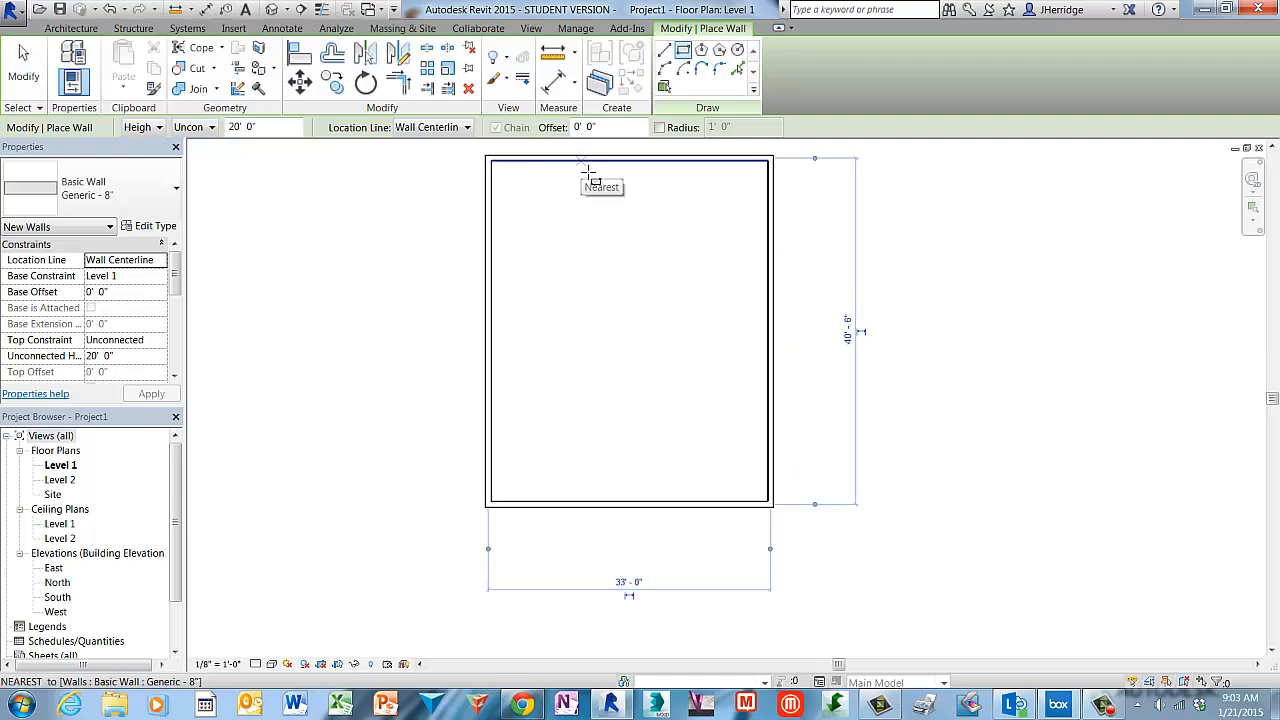
pyautogui.click(588, 170)
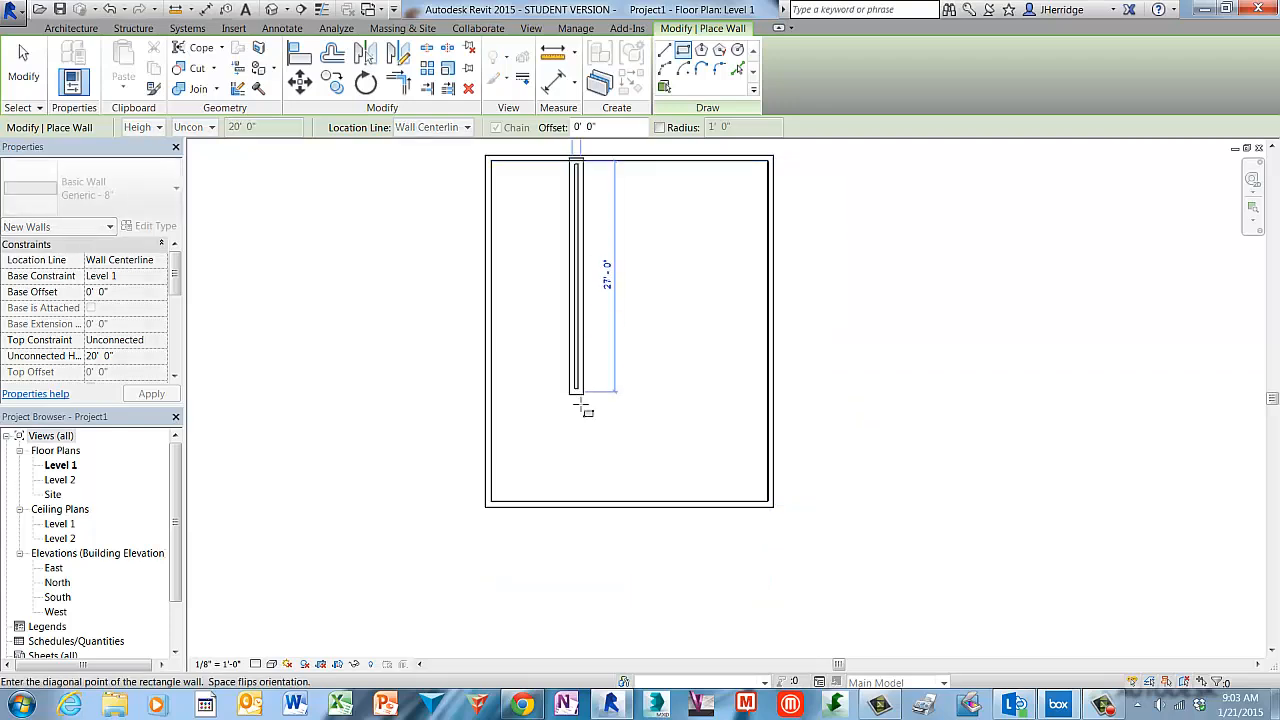
pyautogui.press('Escape')
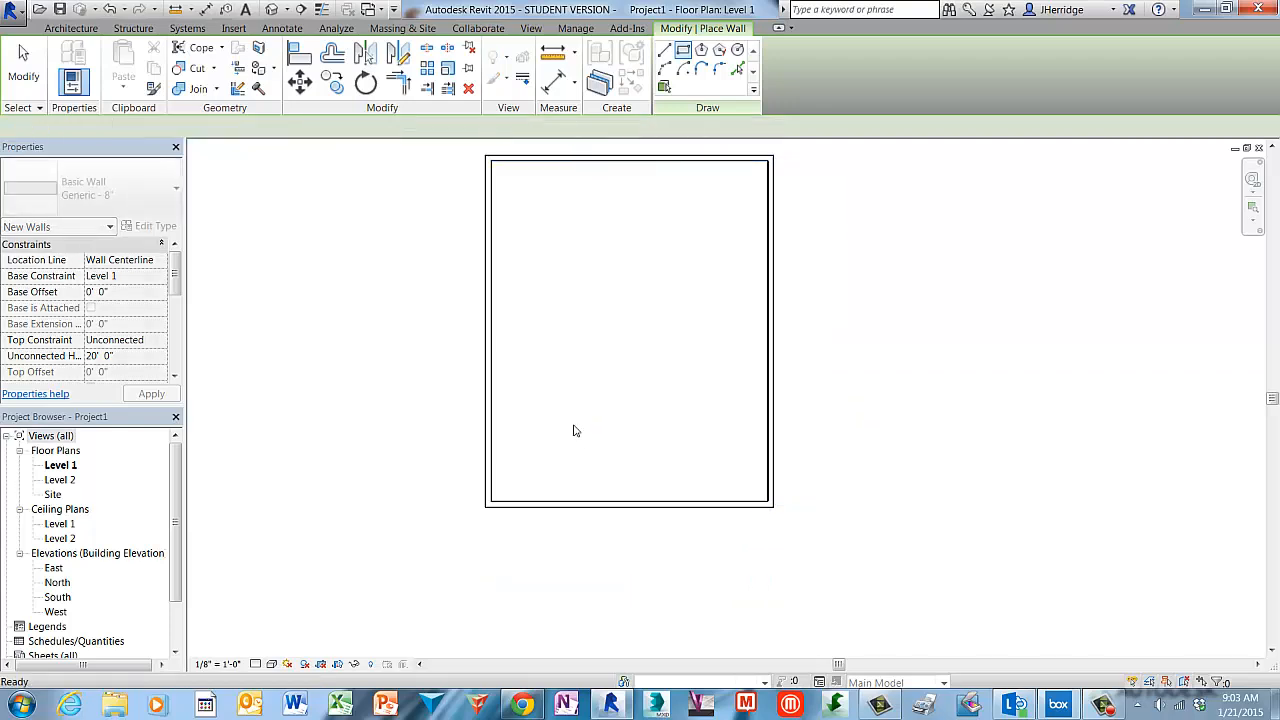
pyautogui.click(664, 52)
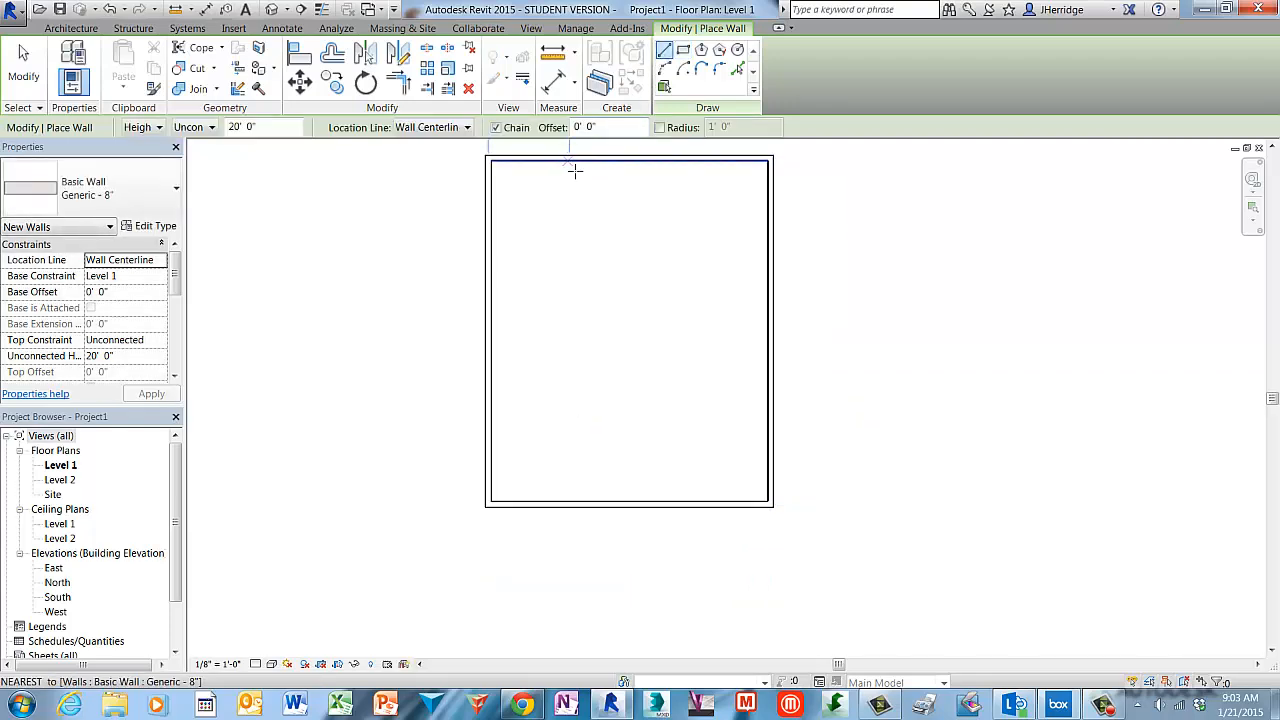
pyautogui.click(572, 170)
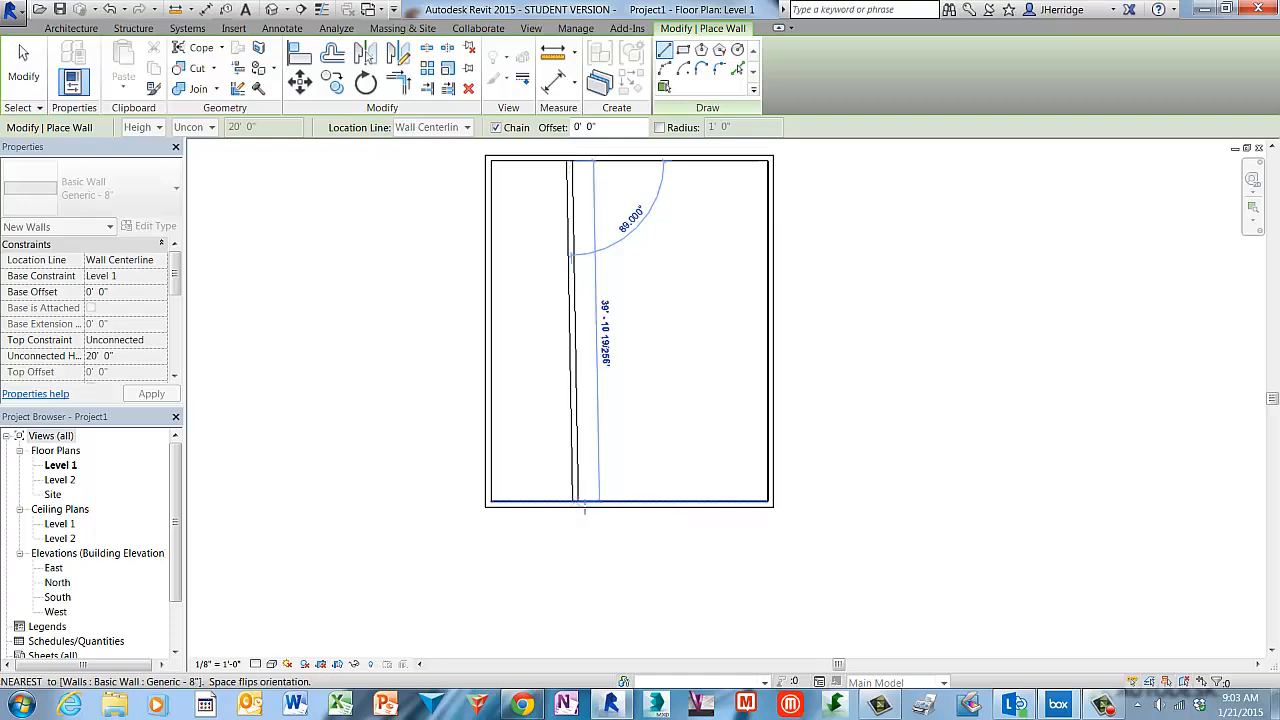
pyautogui.click(579, 509)
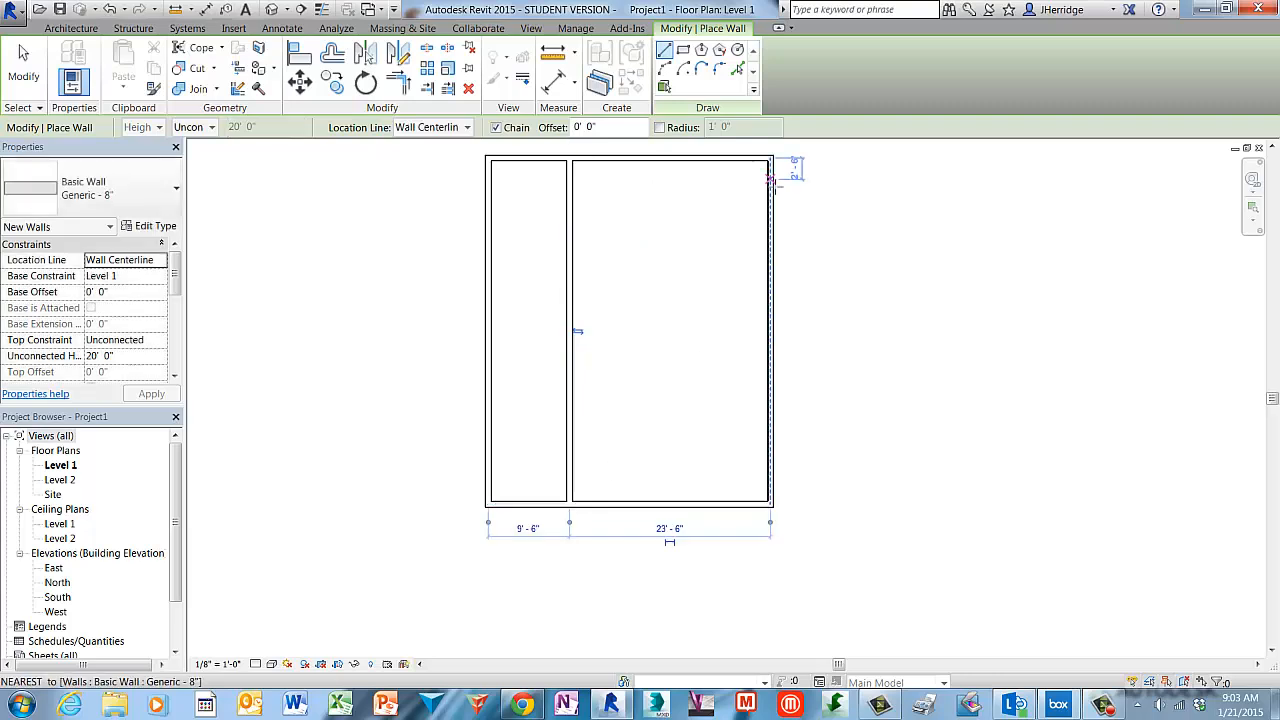
# Step: Draw a second vertical interior wall about 10' from the right exterior wall, spanning the building, and finish placing walls
pyautogui.click(686, 163)
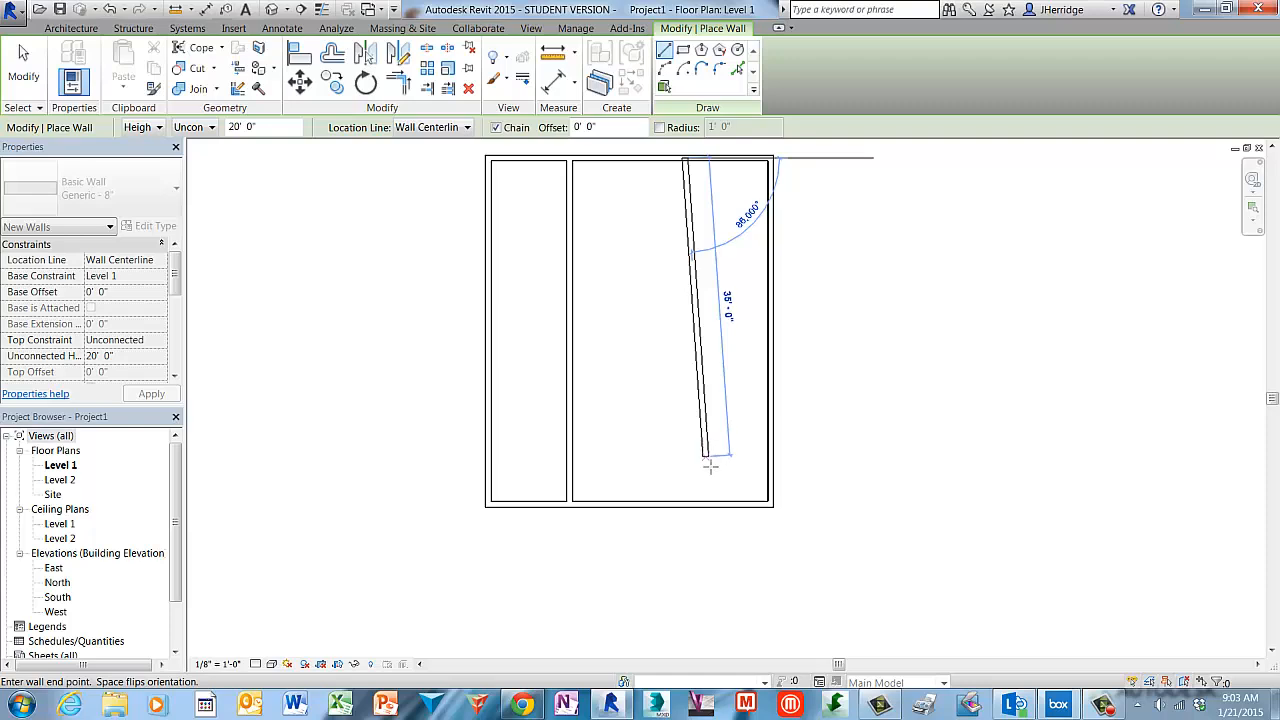
pyautogui.click(686, 500)
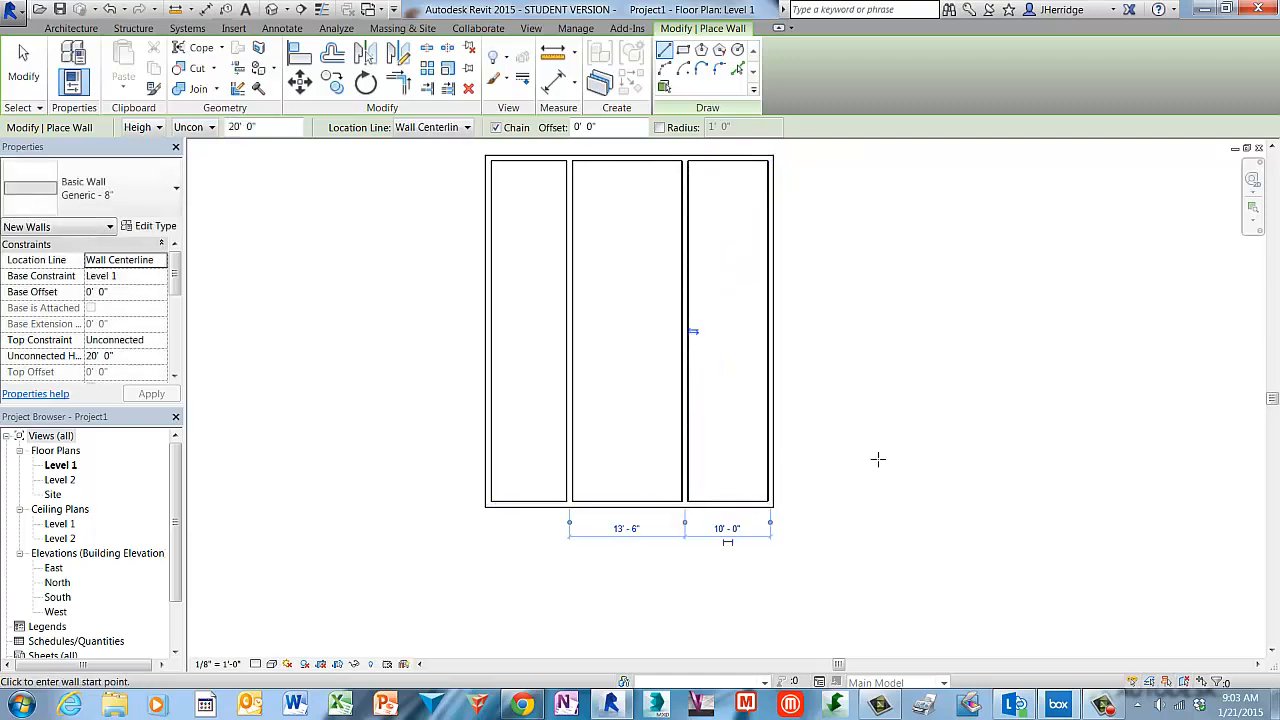
pyautogui.press('Escape')
pyautogui.press('Escape')
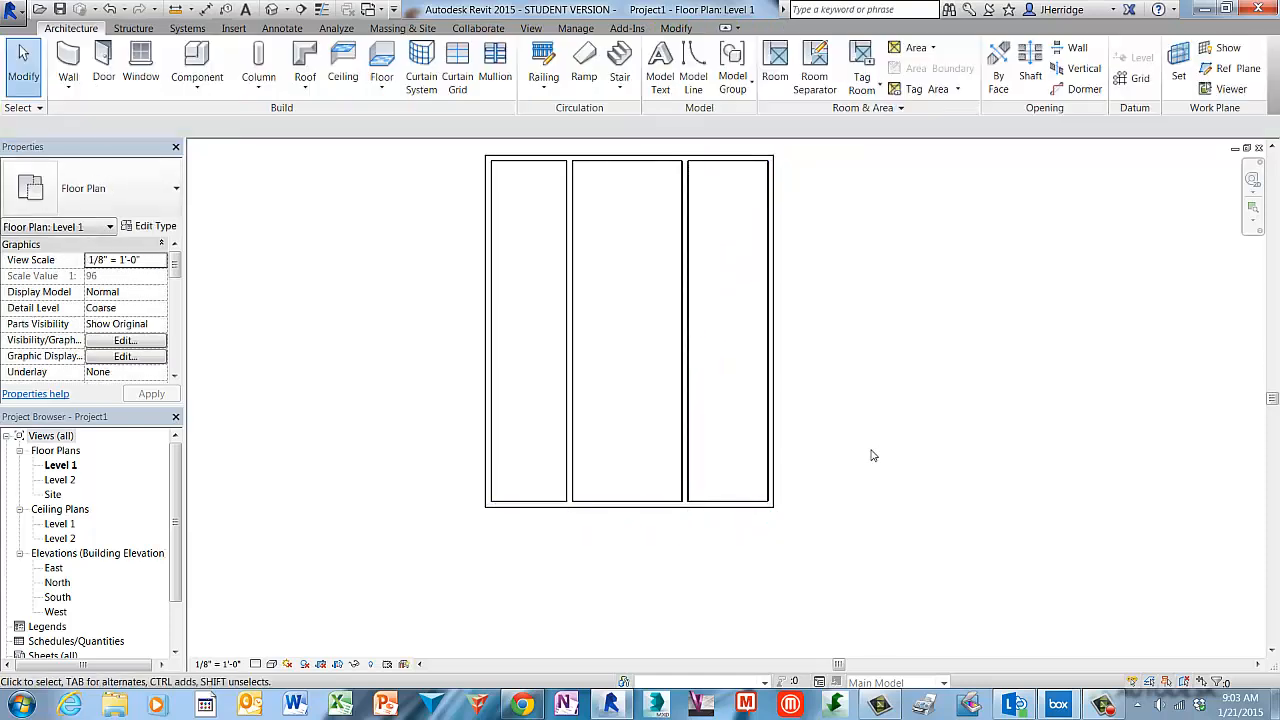
pyautogui.click(566, 246)
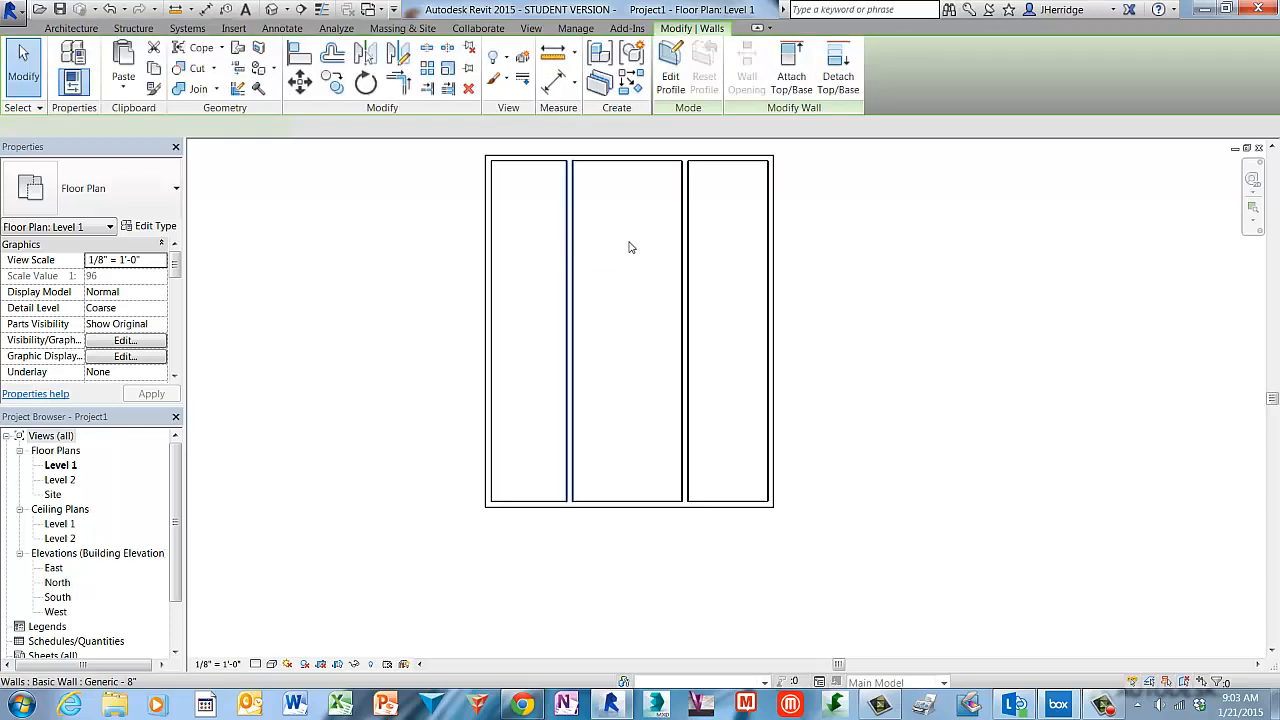
pyautogui.keyDown('ctrl'); pyautogui.click(688, 262); pyautogui.keyUp('ctrl')
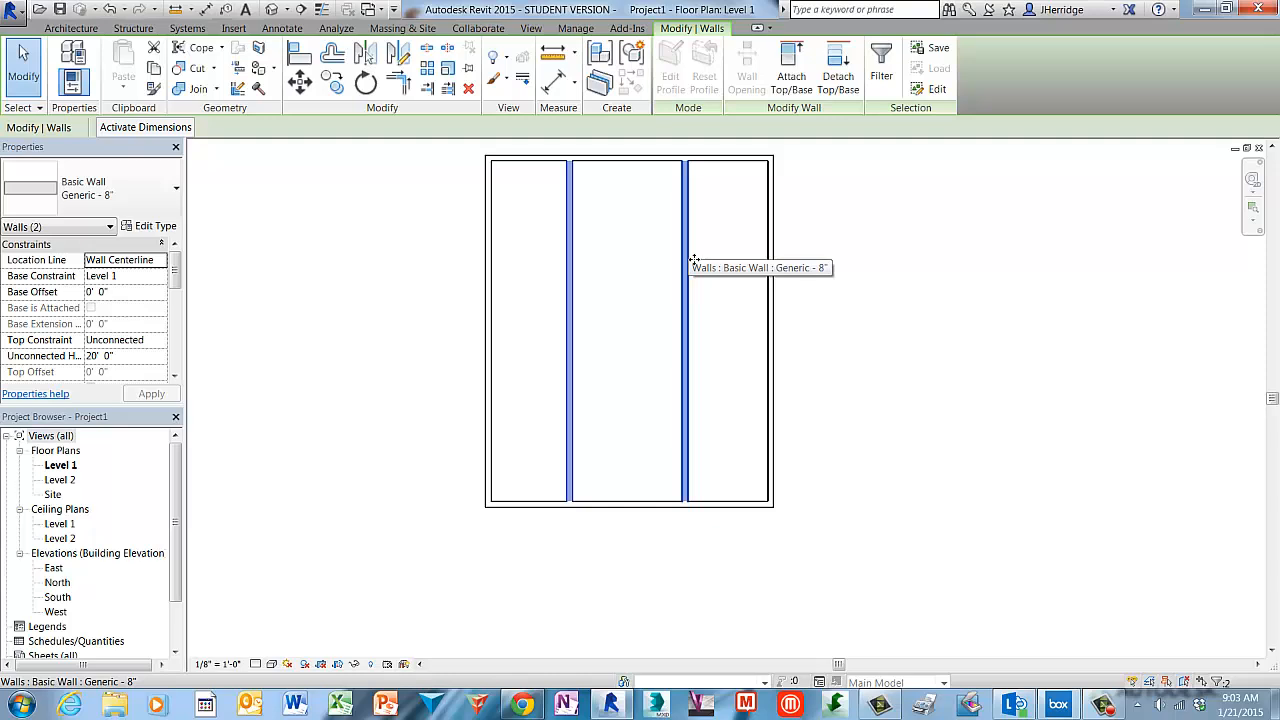
pyautogui.press('Escape')
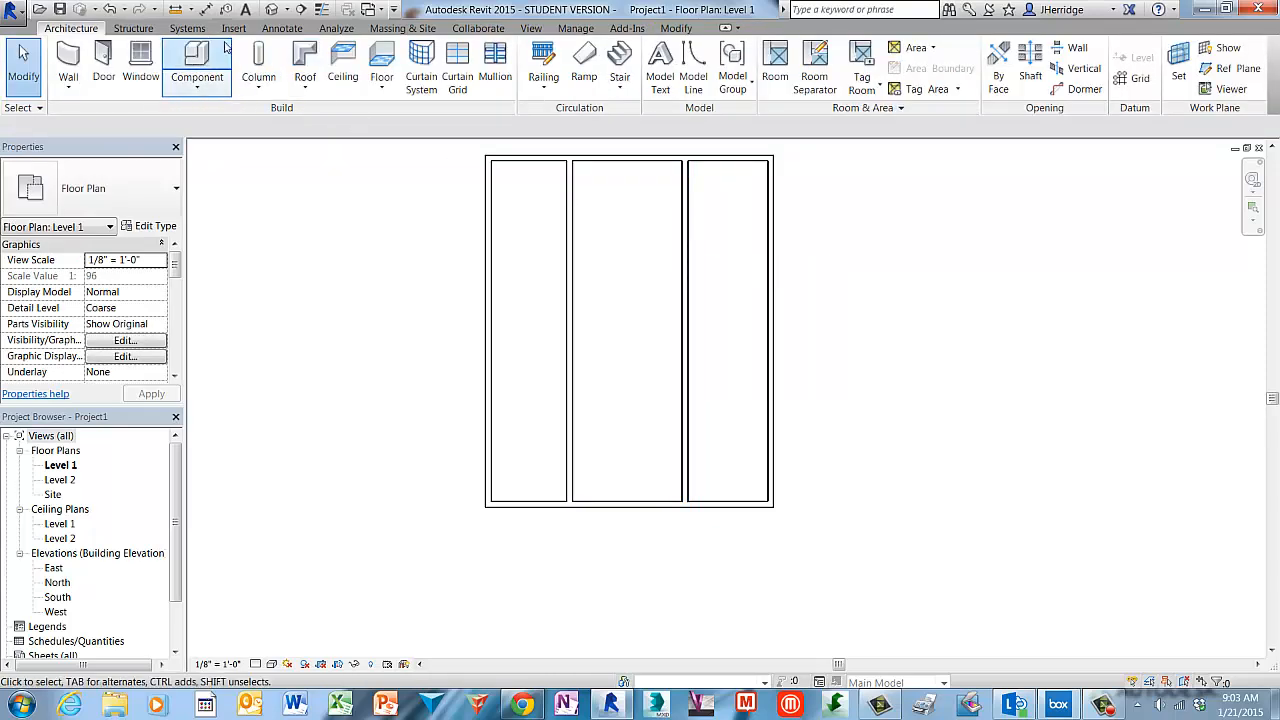
# Step: Measure the clear widths of the left and middle rooms between their wall faces
pyautogui.click(191, 10)
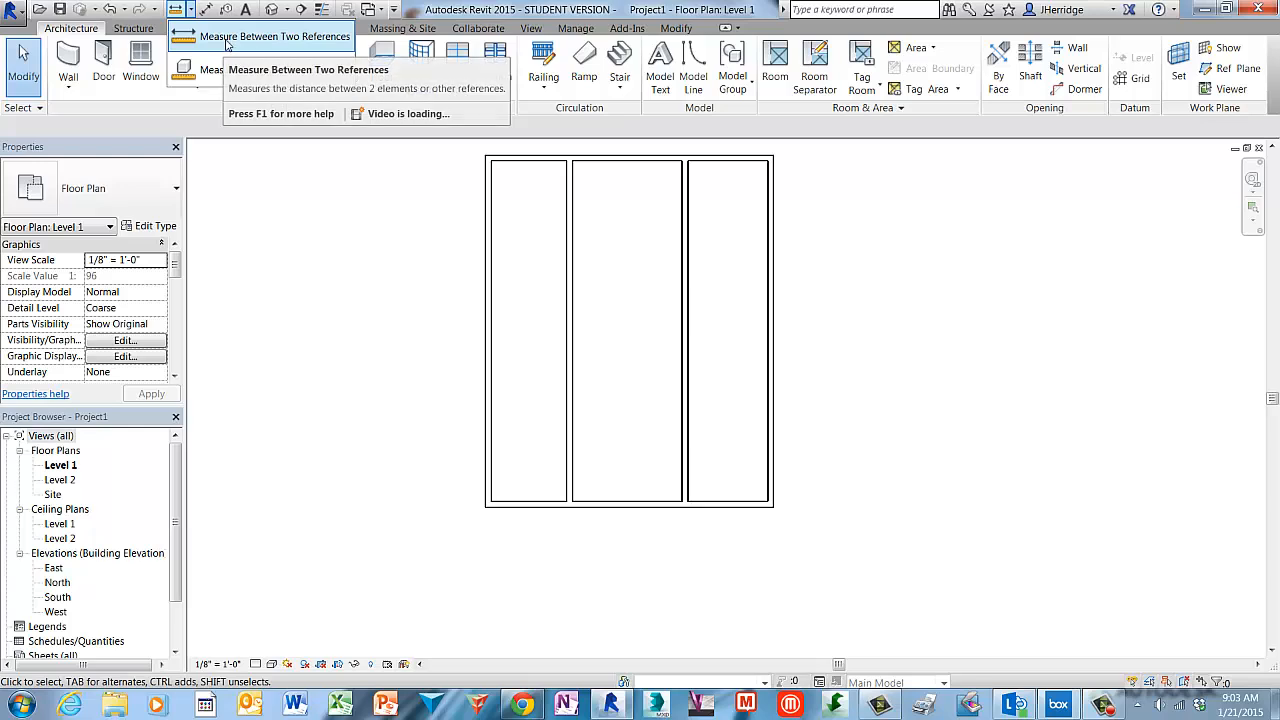
pyautogui.click(227, 43)
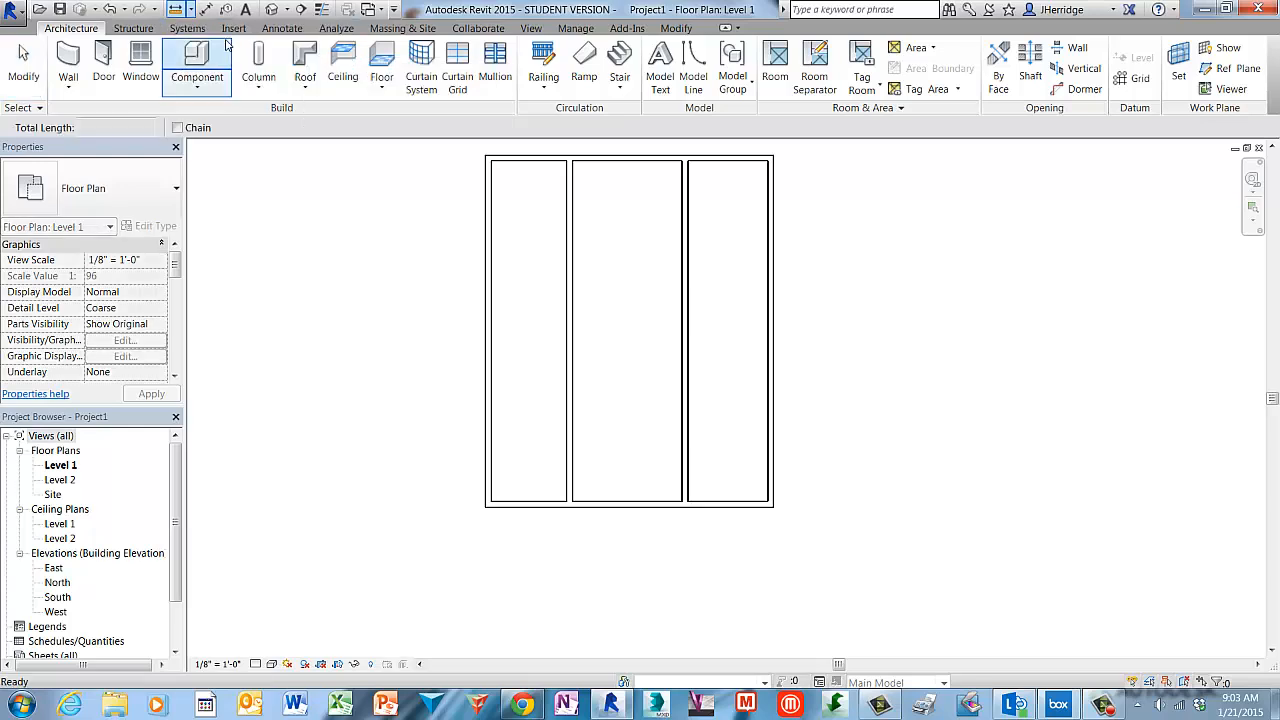
pyautogui.click(497, 276)
pyautogui.click(571, 277)
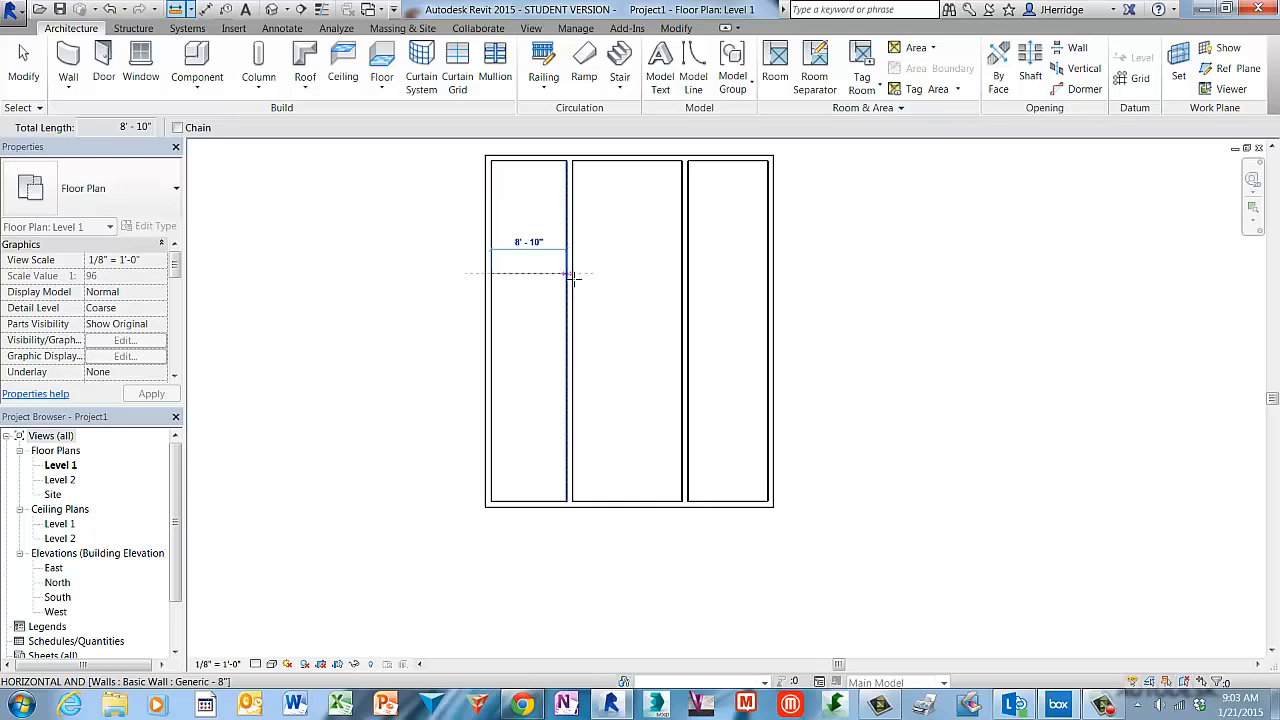
pyautogui.click(574, 278)
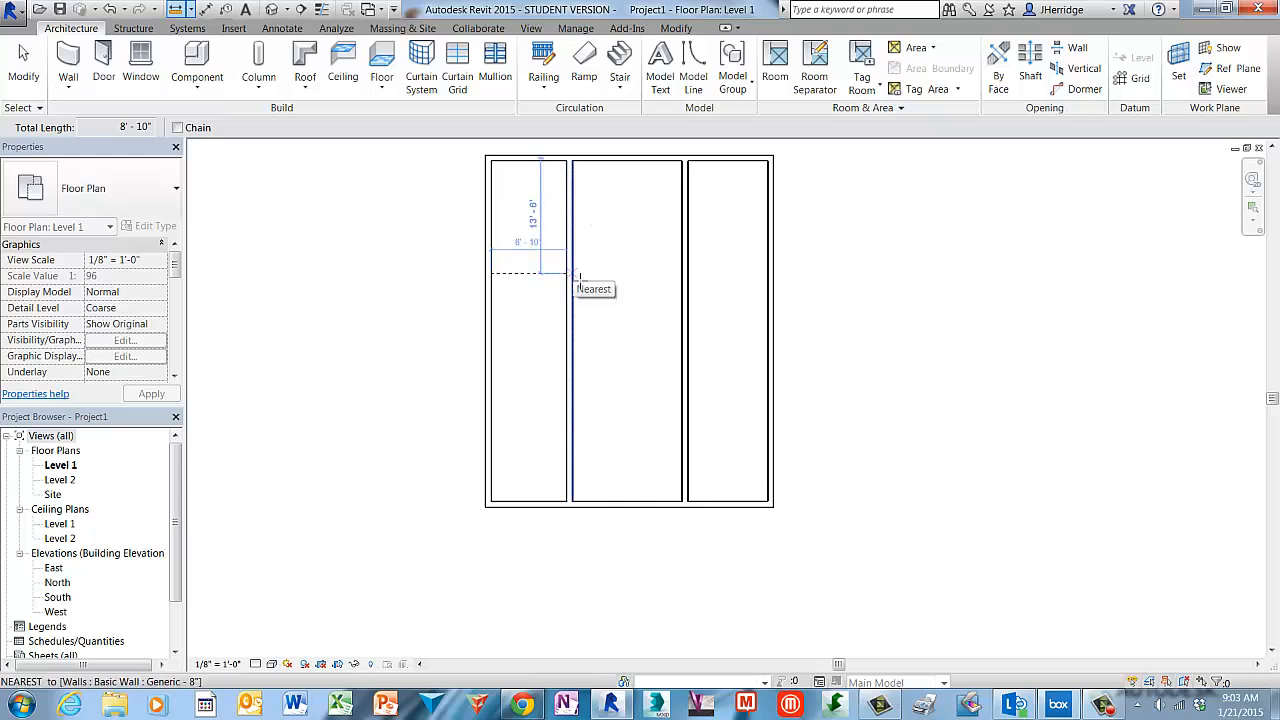
pyautogui.click(686, 276)
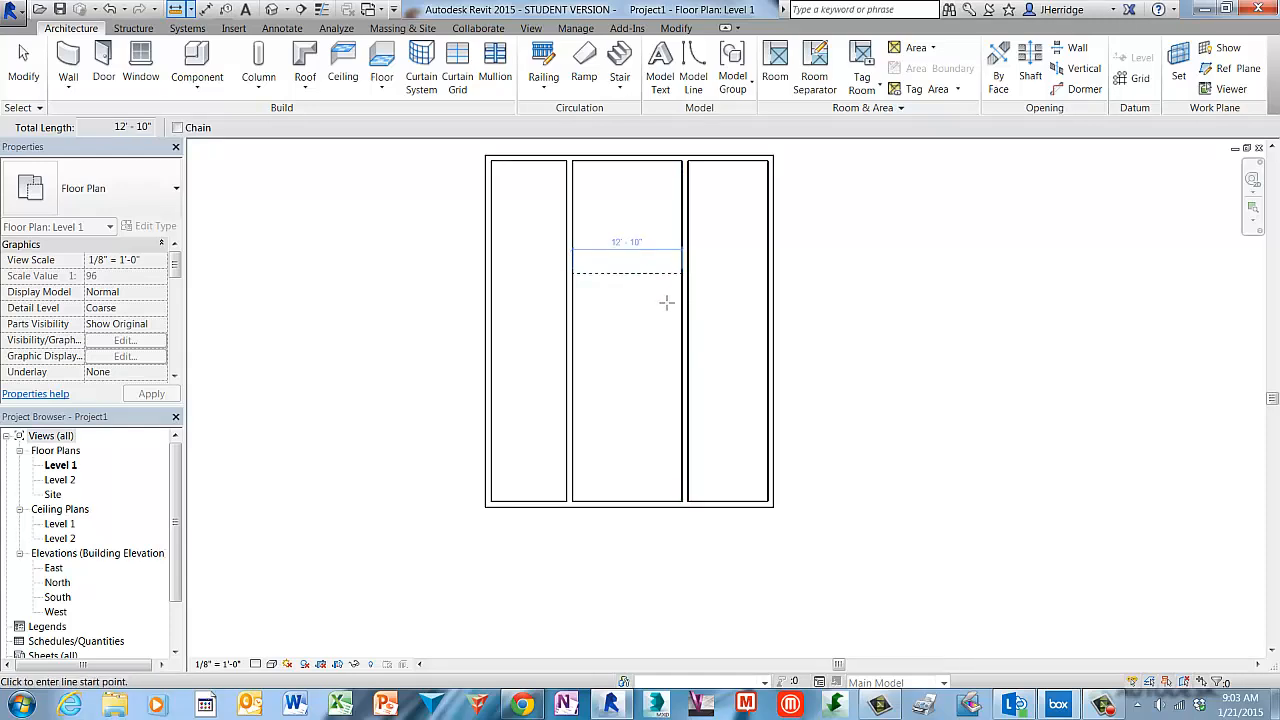
pyautogui.press('Escape')
pyautogui.press('Escape')
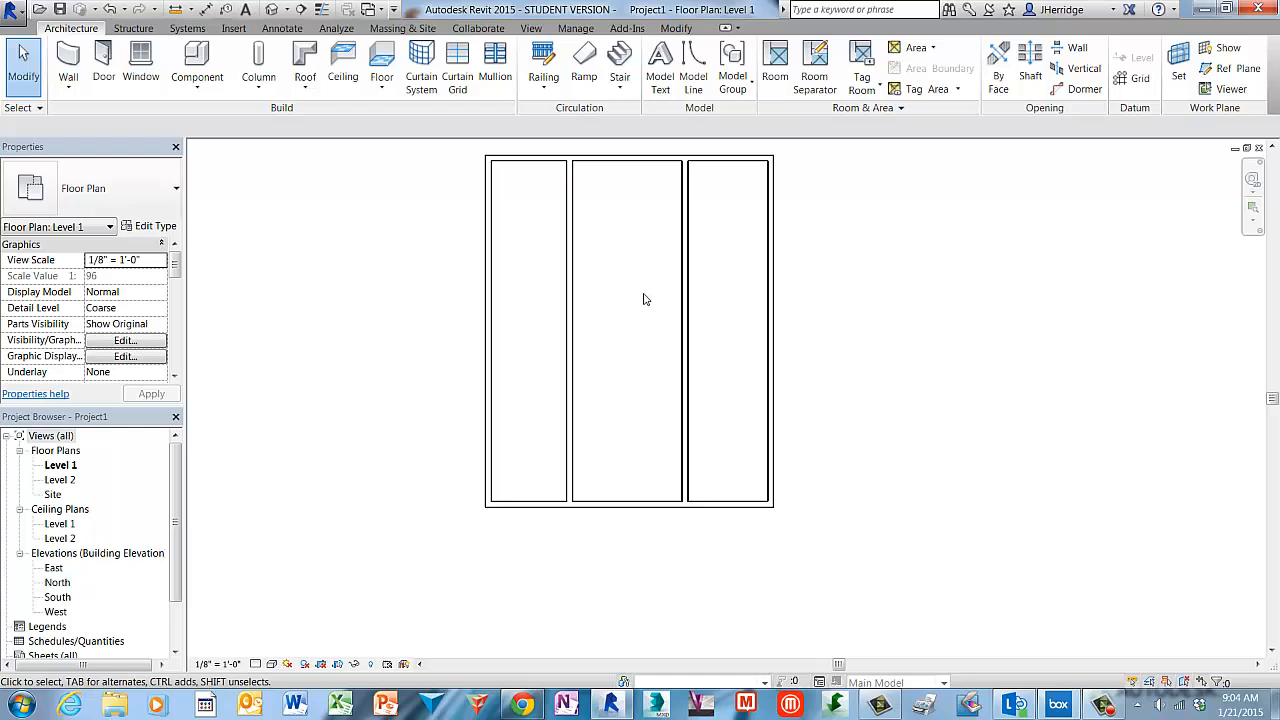
pyautogui.click(572, 306)
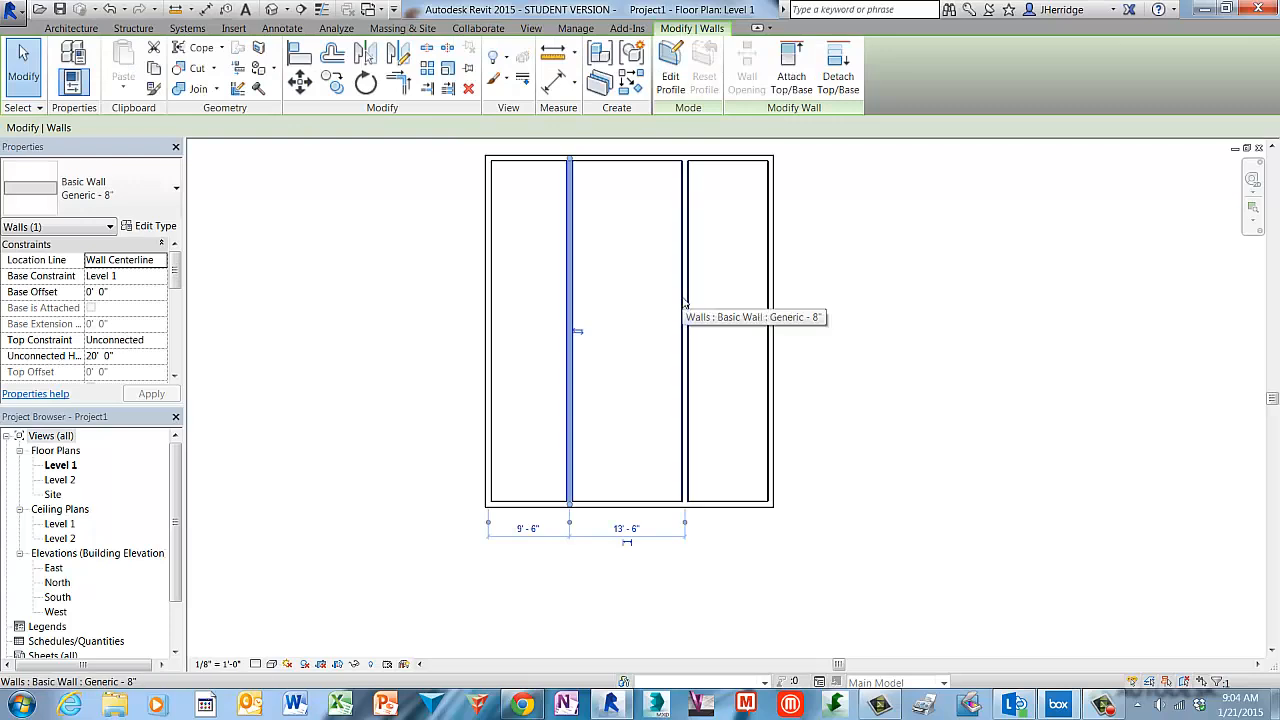
pyautogui.keyDown('ctrl'); pyautogui.click(684, 305); pyautogui.keyUp('ctrl')
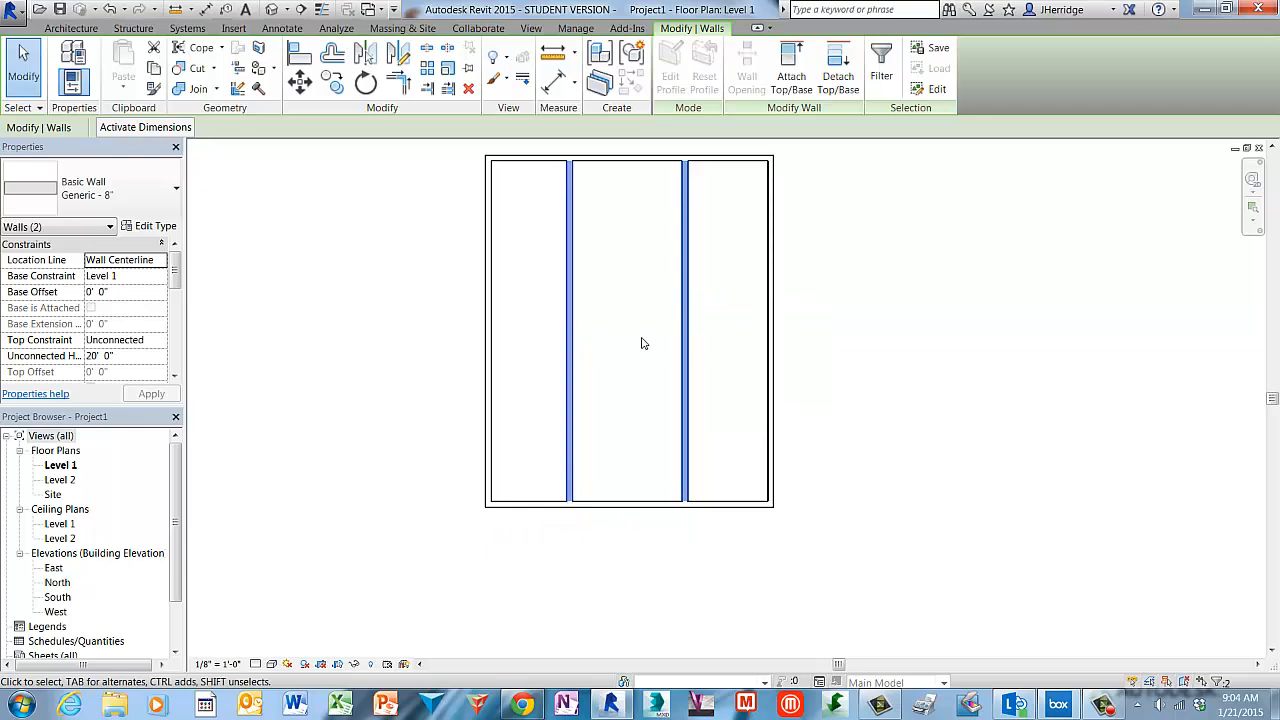
pyautogui.click(381, 317)
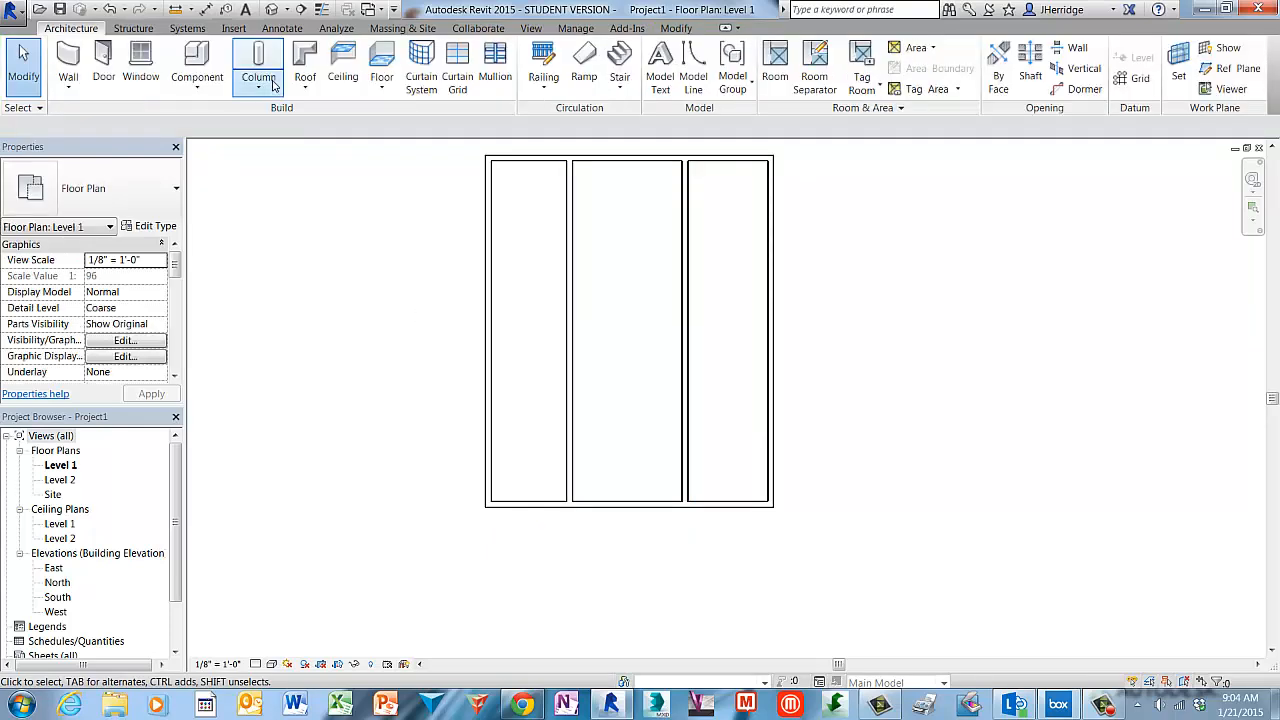
# Step: Add a continuous aligned dimension string across the centerlines of all four vertical walls, placed below the floor plan
pyautogui.click(282, 28)
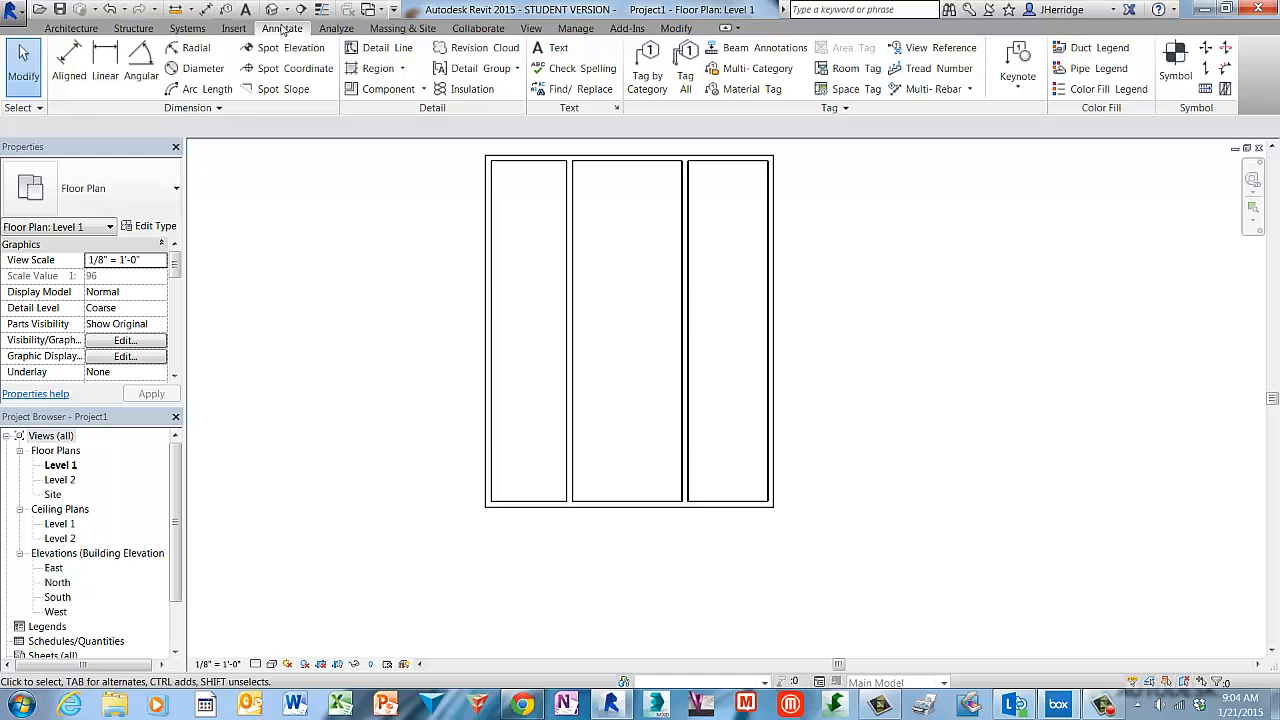
pyautogui.click(69, 60)
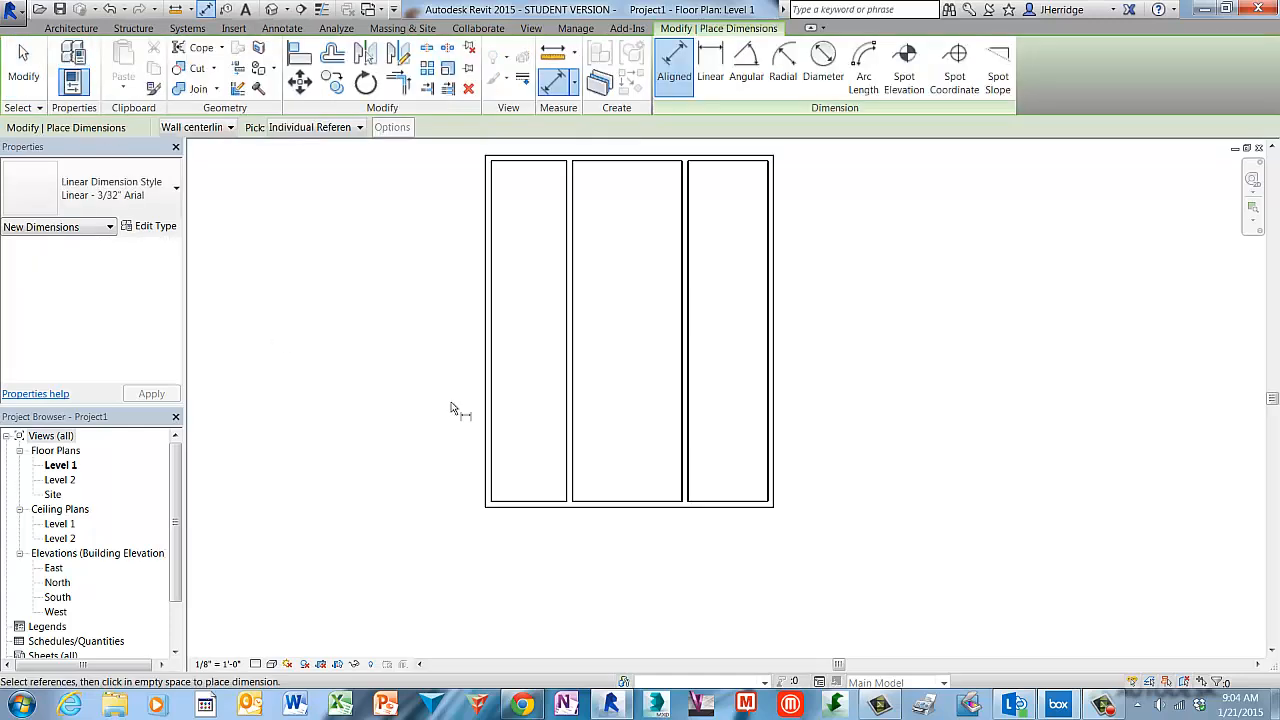
pyautogui.click(489, 430)
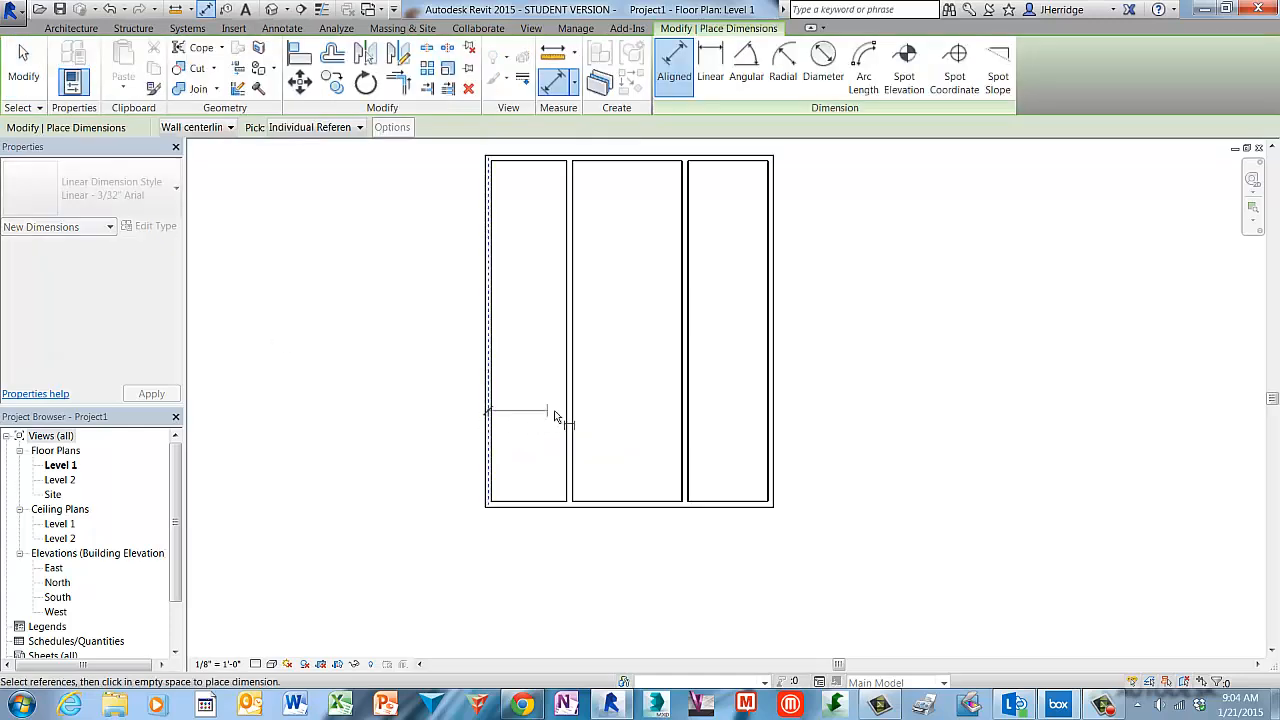
pyautogui.click(571, 420)
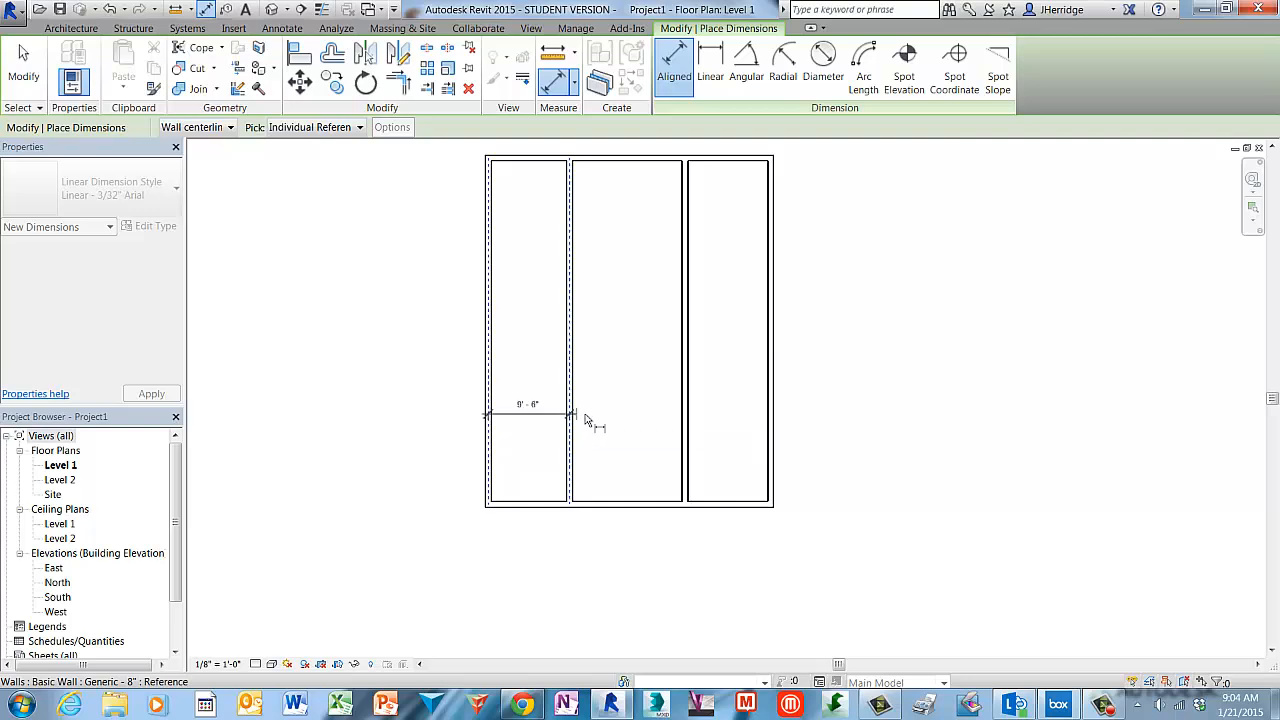
pyautogui.click(689, 428)
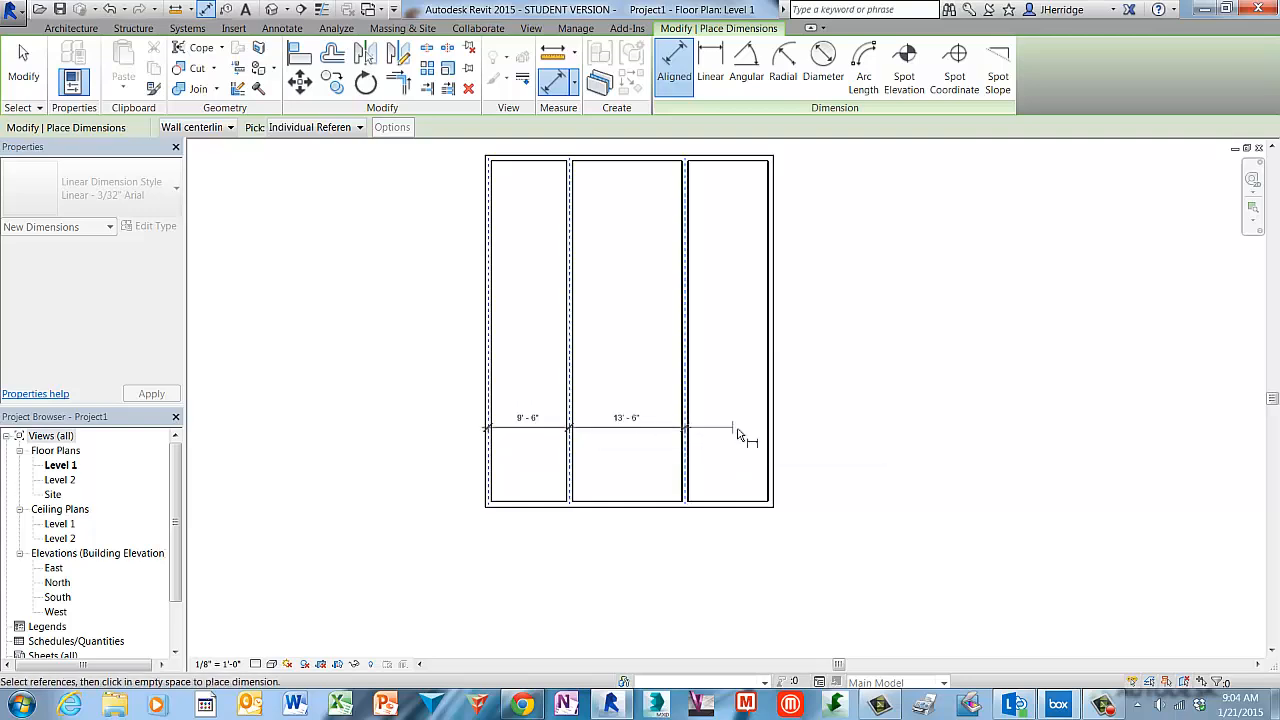
pyautogui.click(772, 441)
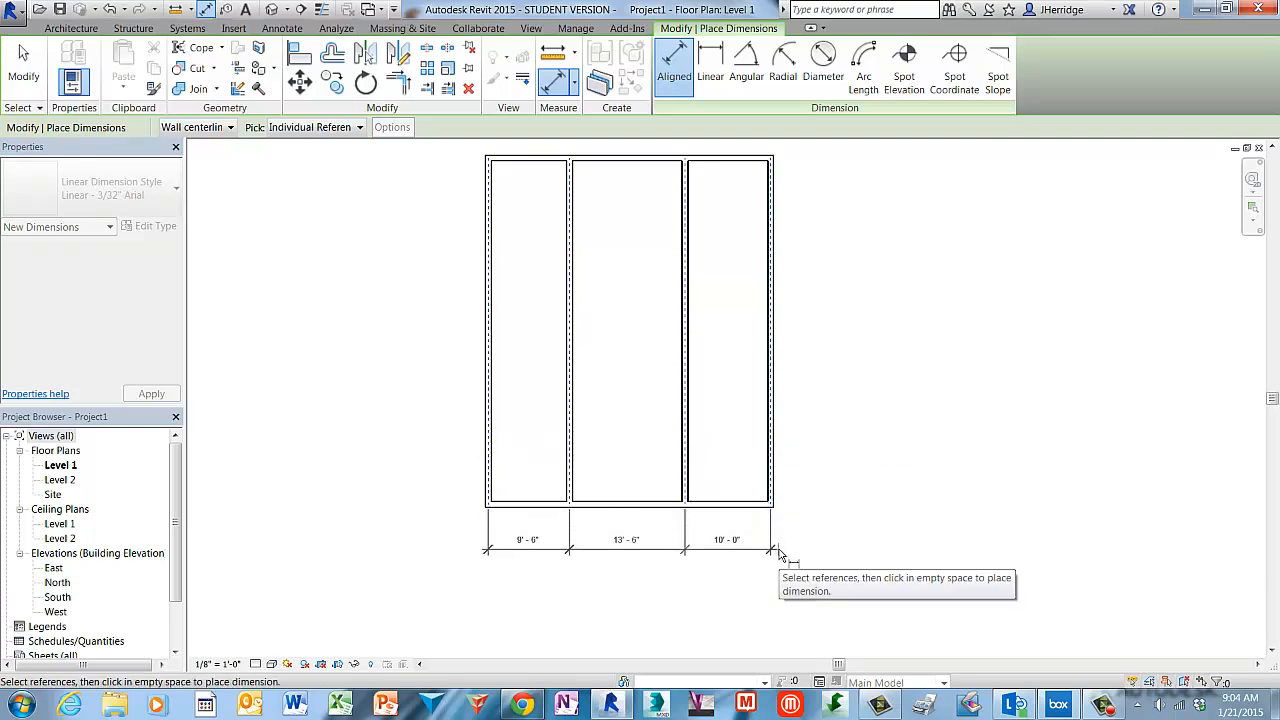
pyautogui.click(778, 556)
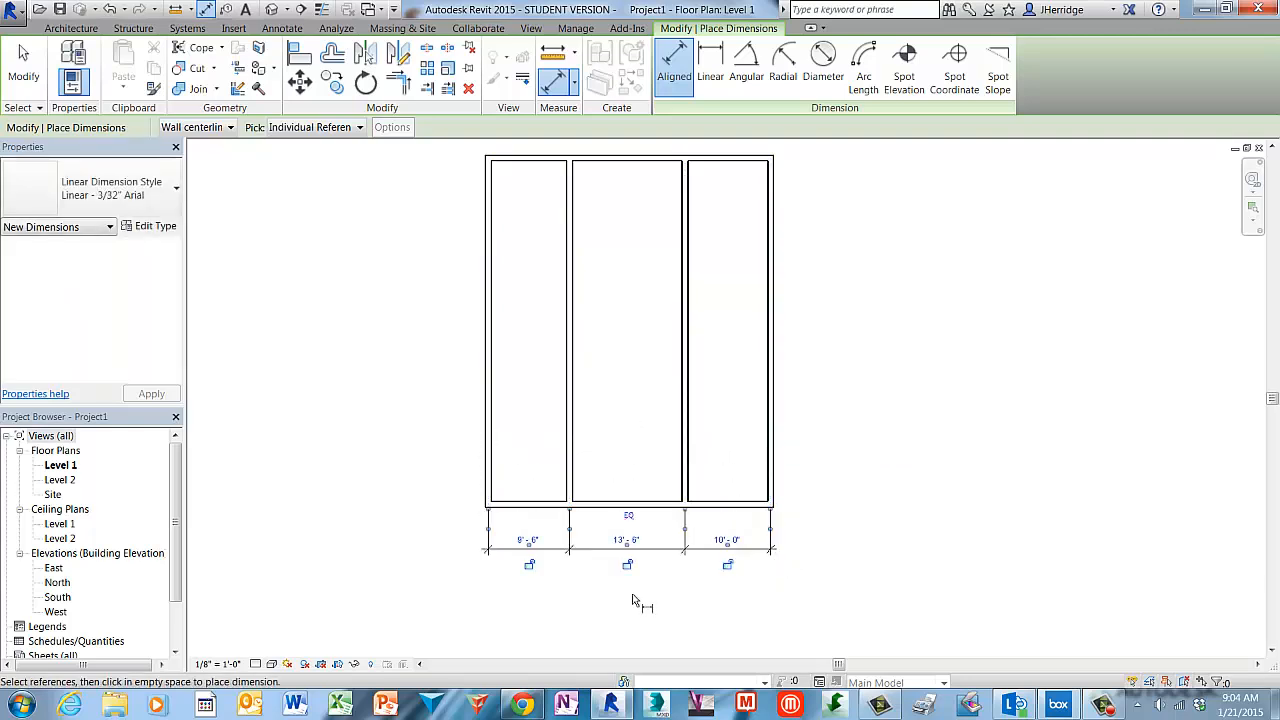
pyautogui.scroll(2, 634, 600)
pyautogui.scroll(2, 632, 598)
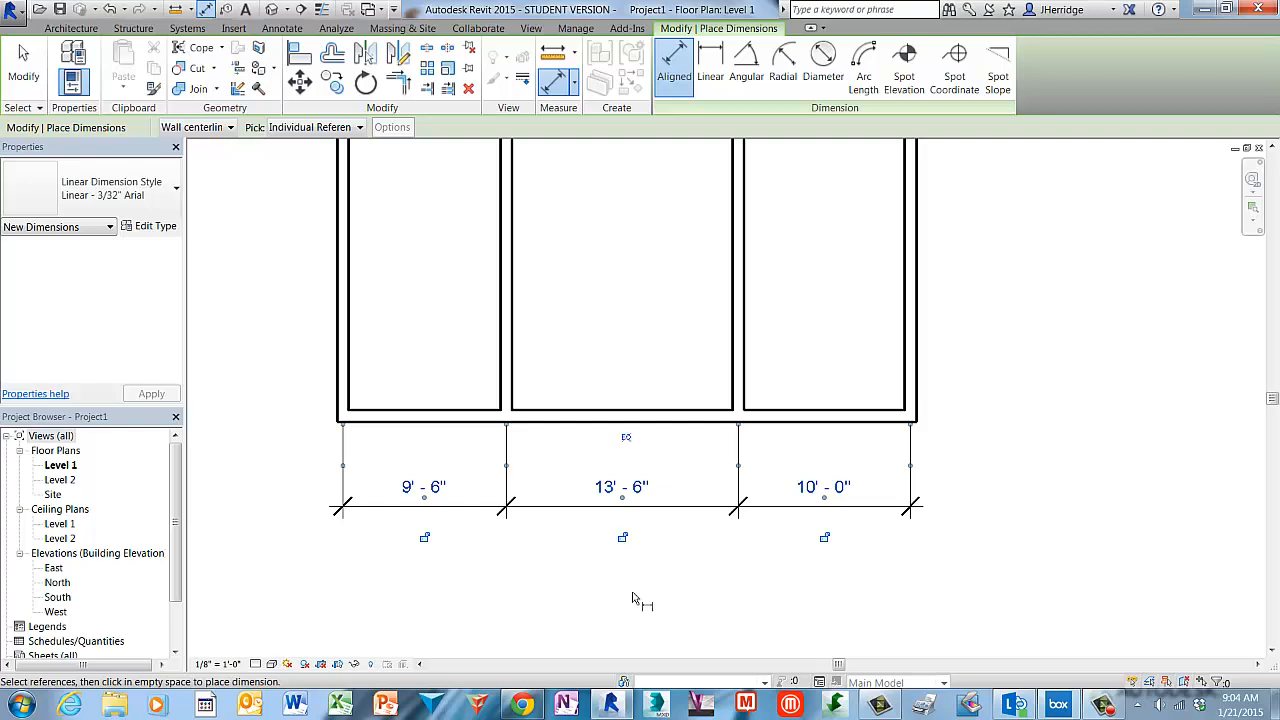
# Step: Apply an equality constraint to the dimension string below the plan so the four vertical walls are evenly spaced
pyautogui.click(626, 439)
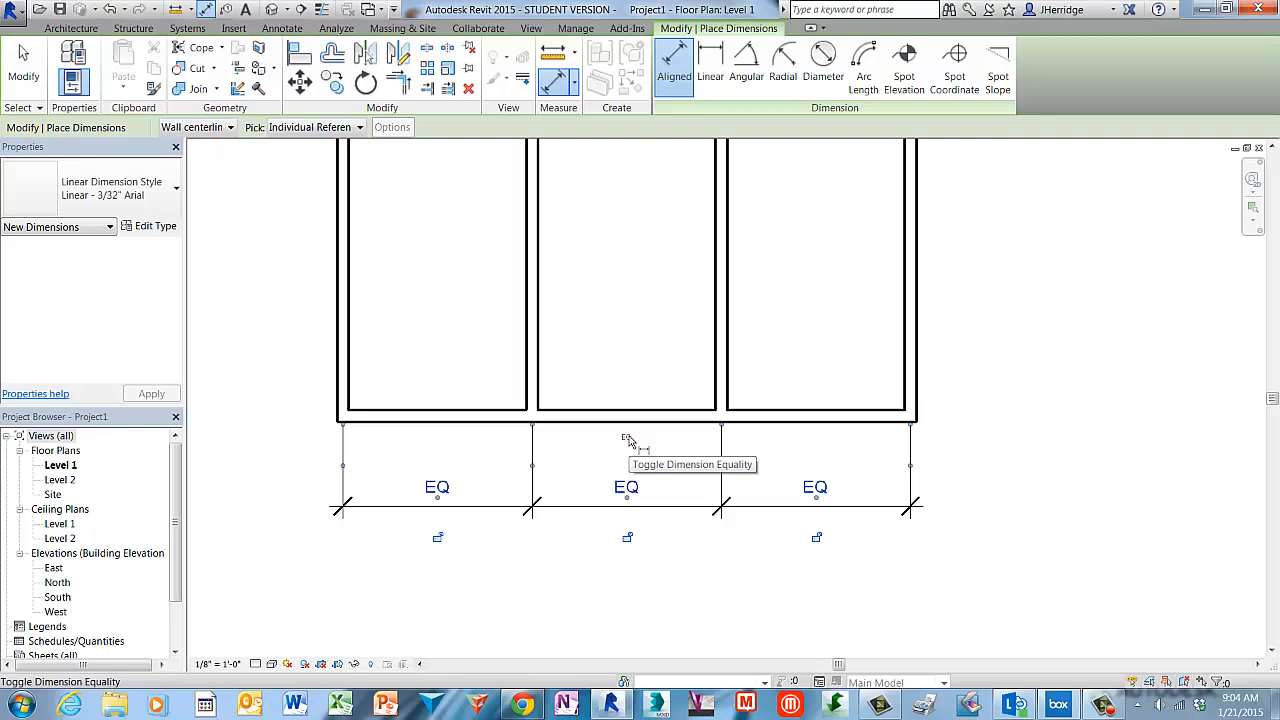
pyautogui.press('Escape')
pyautogui.press('Escape')
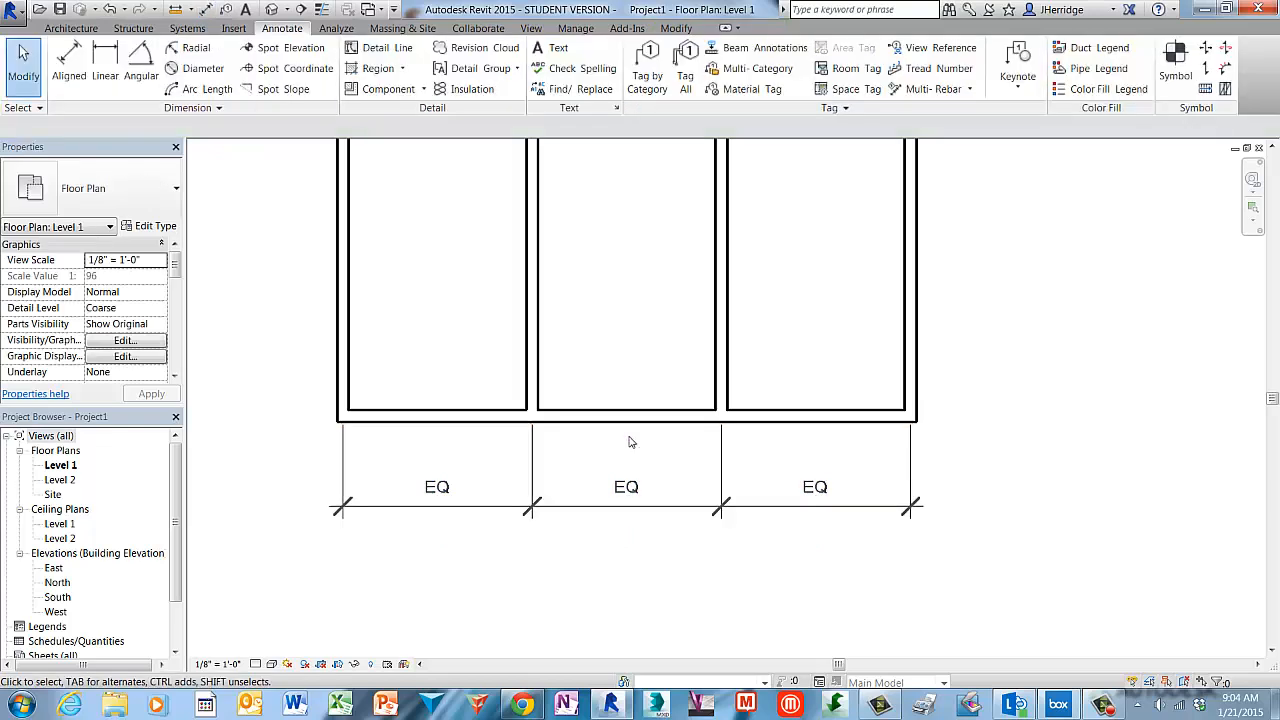
# Step: Move the right exterior wall outward until the building is about 46' wide between the outer wall centerlines
pyautogui.scroll(-1, 990, 241)
pyautogui.moveTo(1012, 242); pyautogui.dragTo(820, 360, button='middle')
pyautogui.scroll(1, 829, 363)
pyautogui.scroll(-2, 820, 360)
pyautogui.moveTo(855, 279); pyautogui.dragTo(790, 367, button='middle')
pyautogui.scroll(-1, 781, 366)
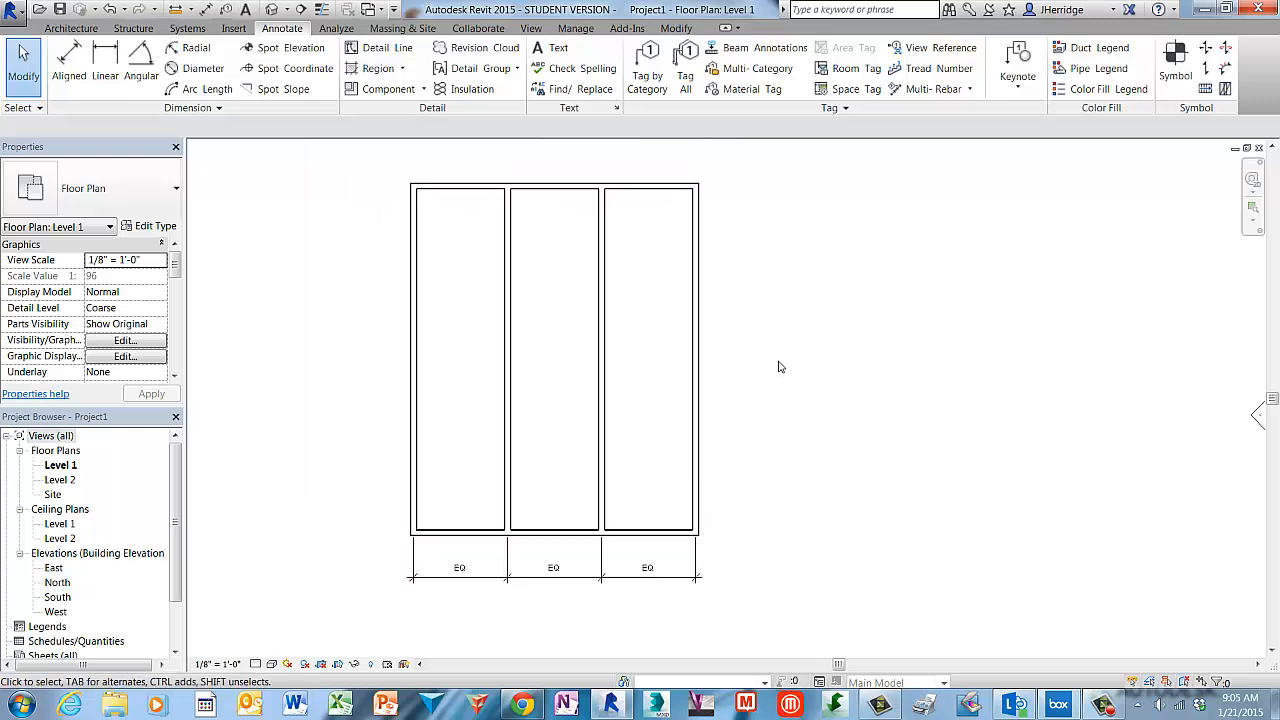
pyautogui.click(699, 356)
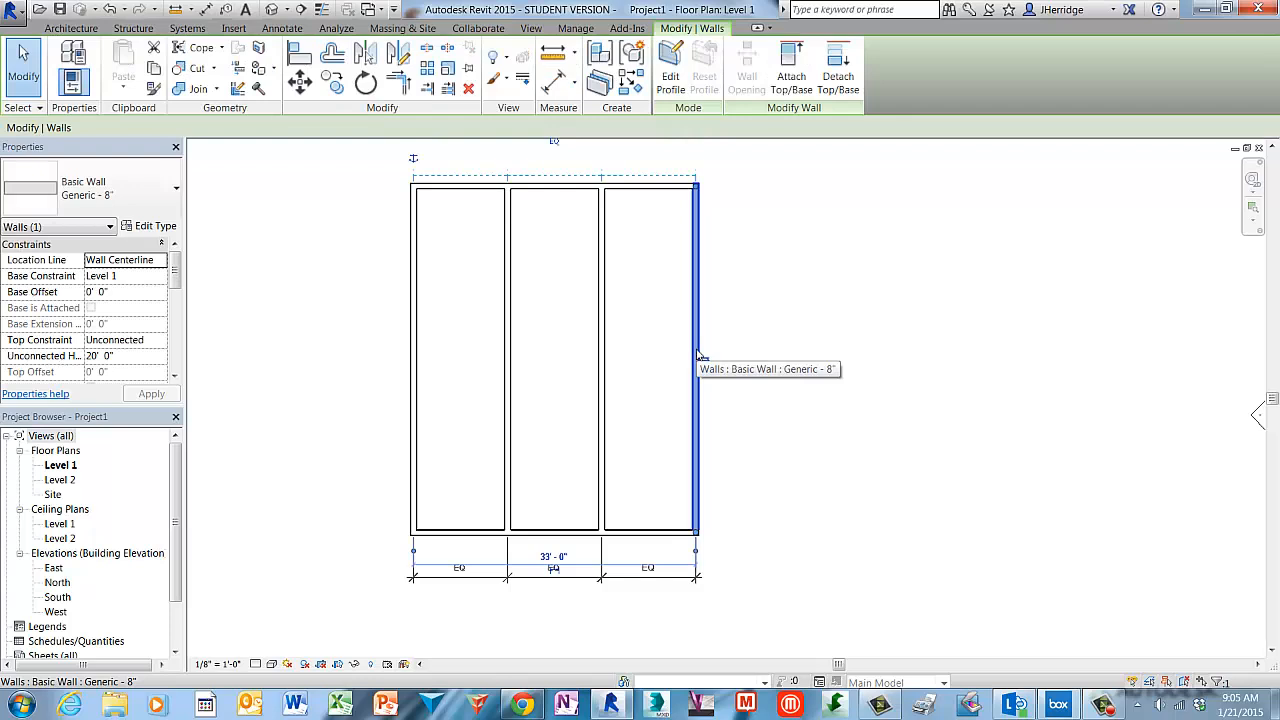
pyautogui.moveTo(709, 354); pyautogui.dragTo(814, 350)
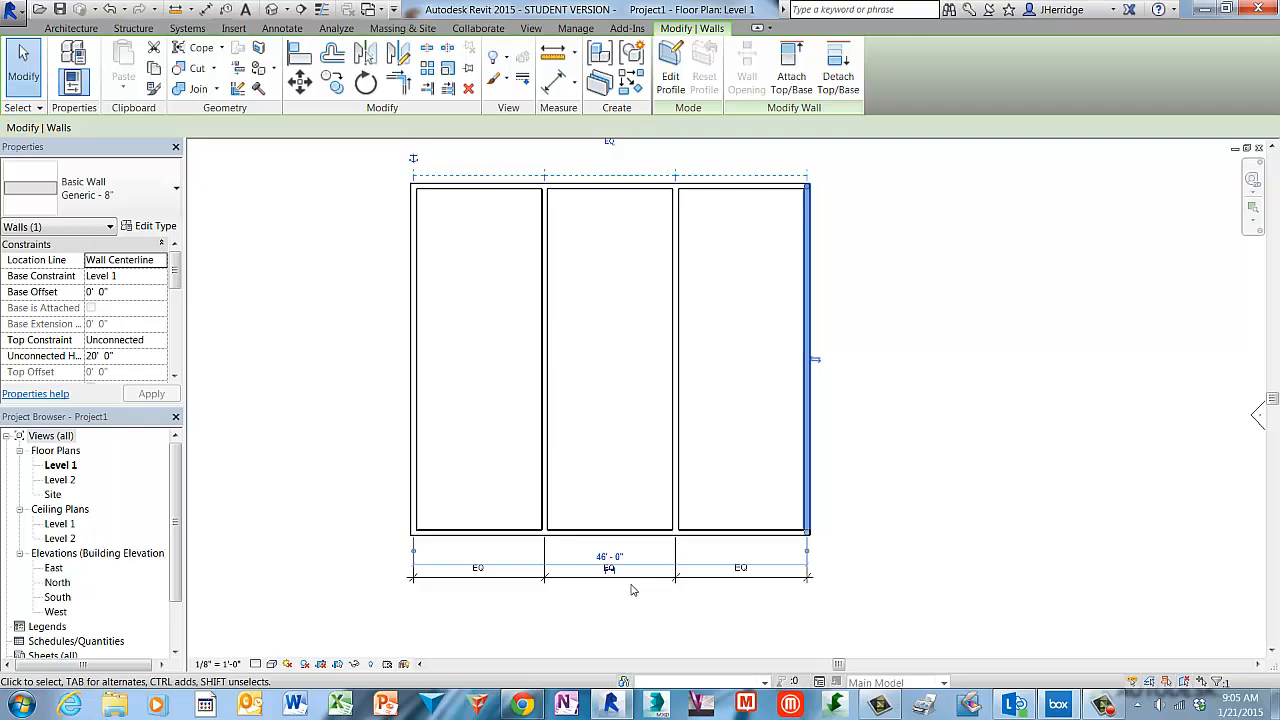
pyautogui.press('Escape')
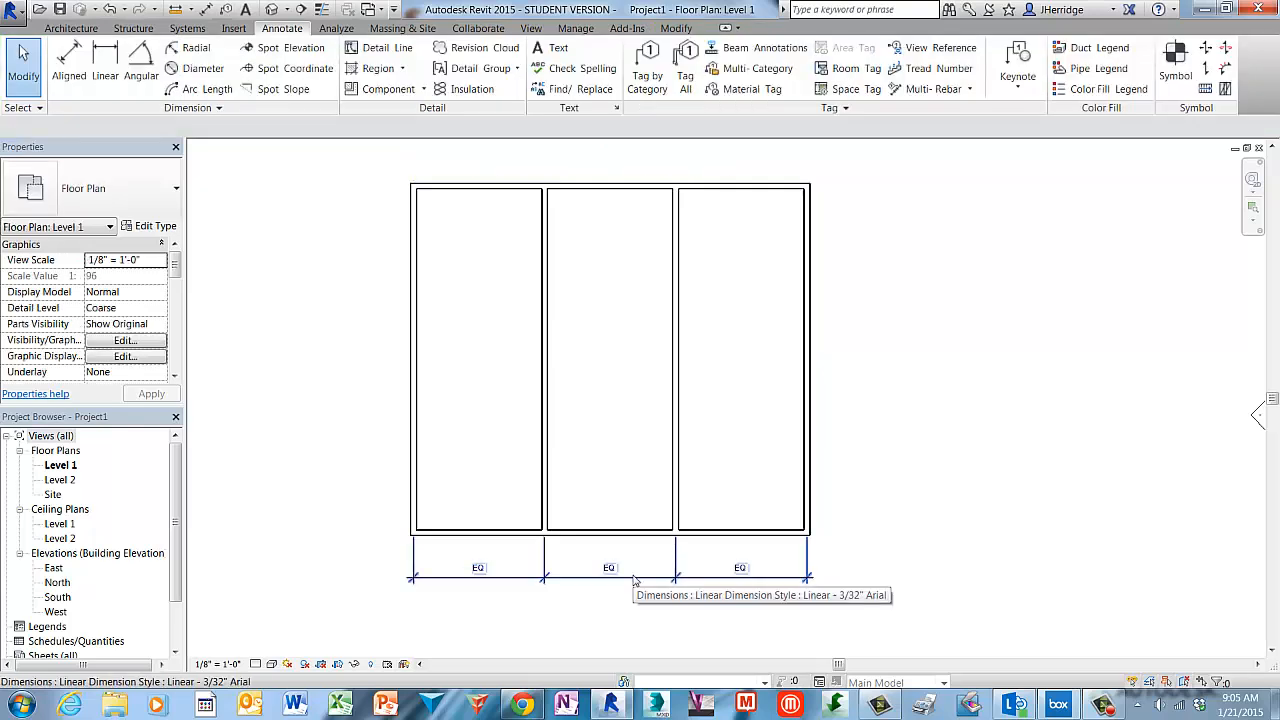
# Step: Turn off EQ display for the wall dimension string so its segments show numeric values
pyautogui.click(632, 578)
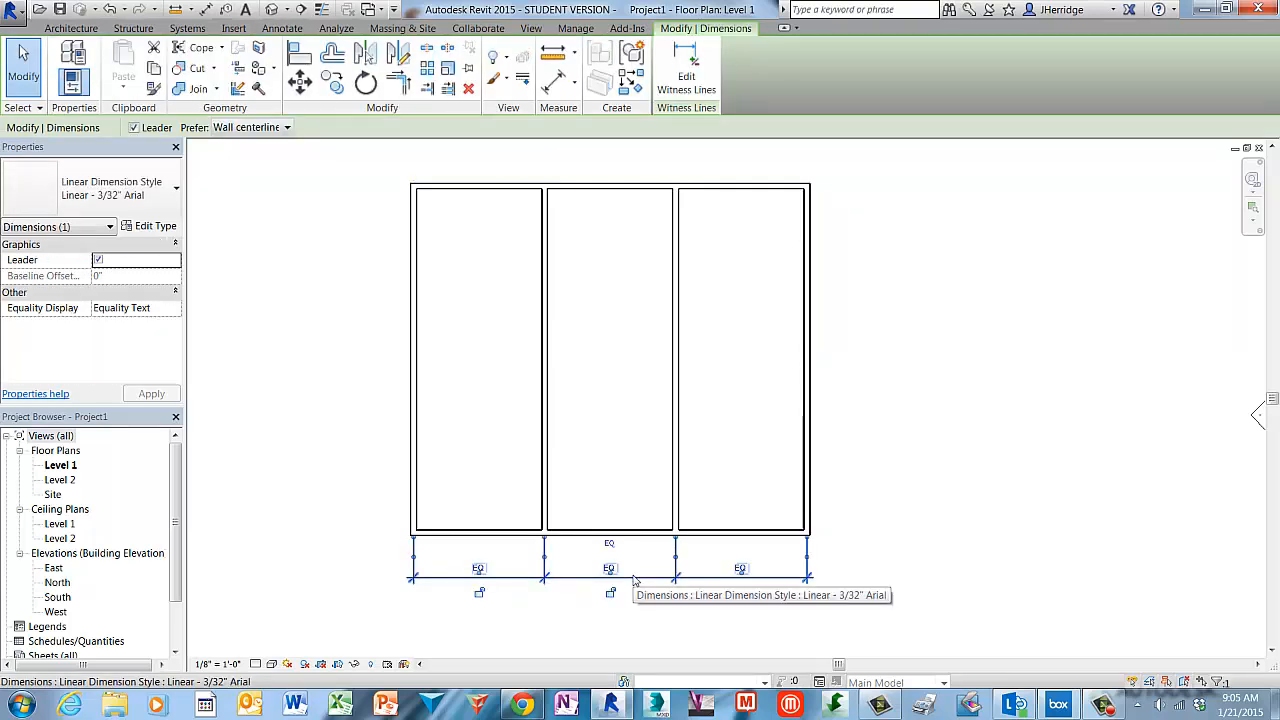
pyautogui.rightClick(632, 578)
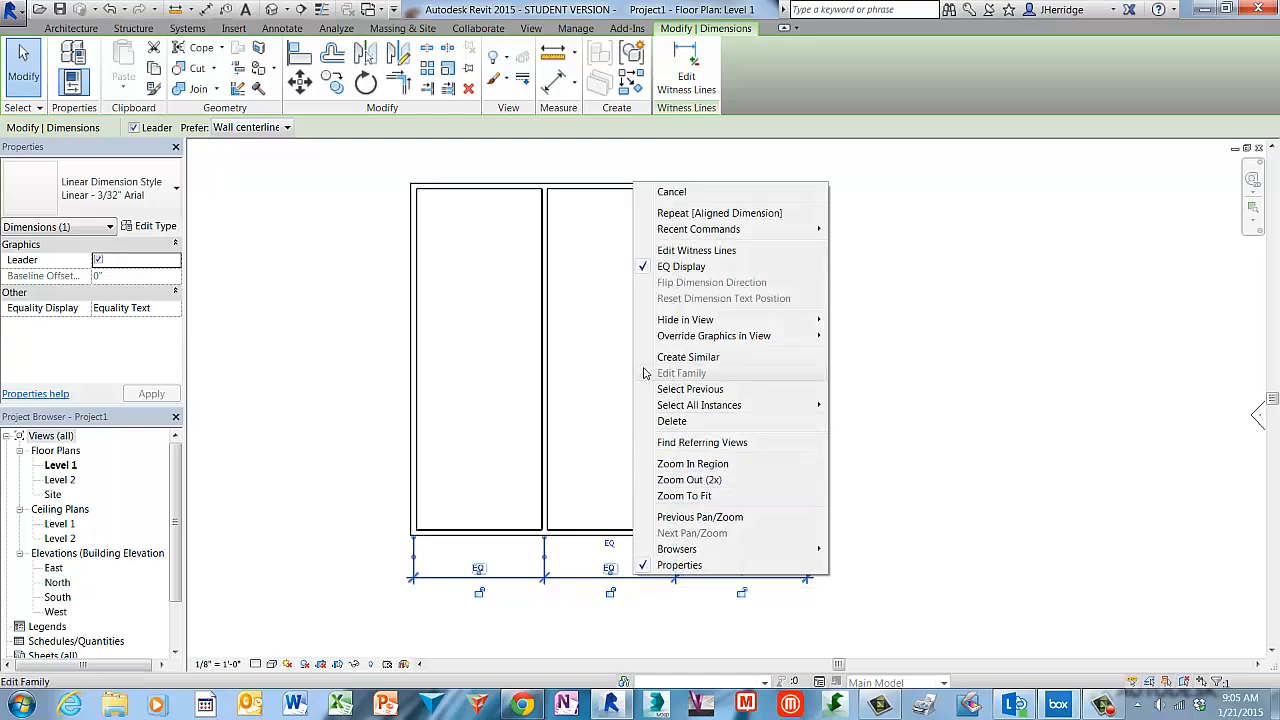
pyautogui.click(645, 267)
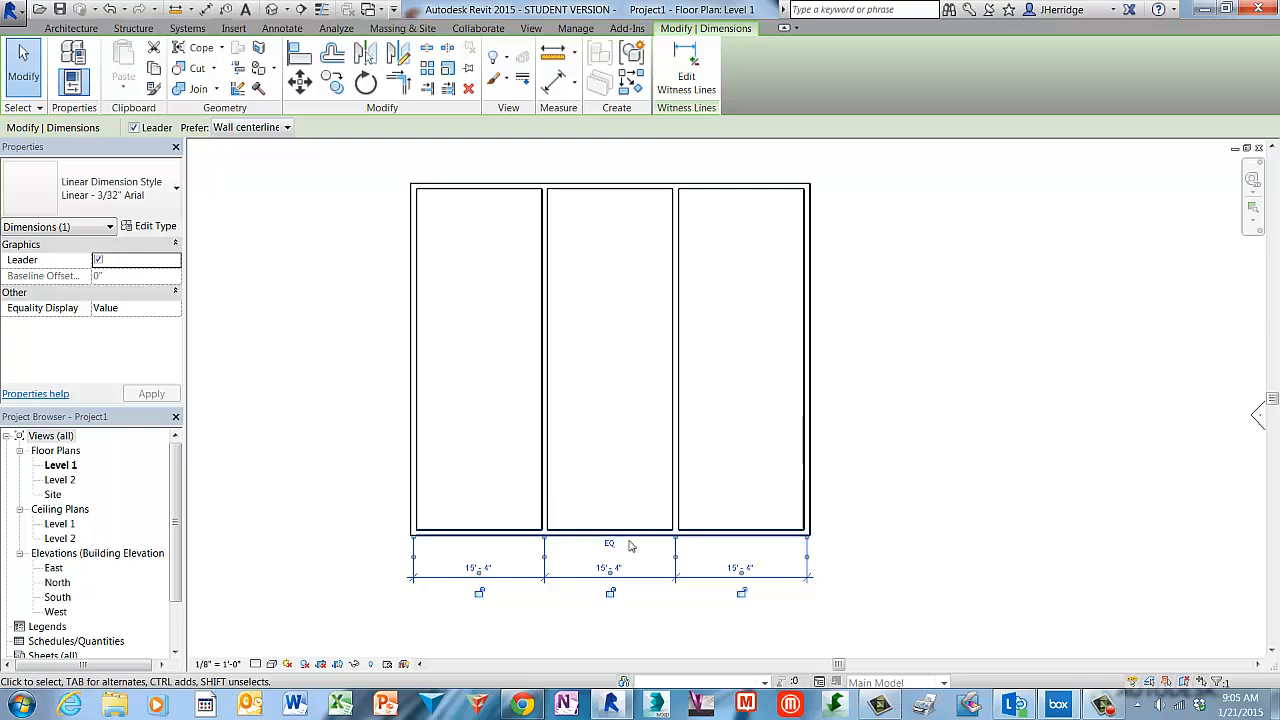
pyautogui.click(640, 605)
pyautogui.scroll(3, 636, 606)
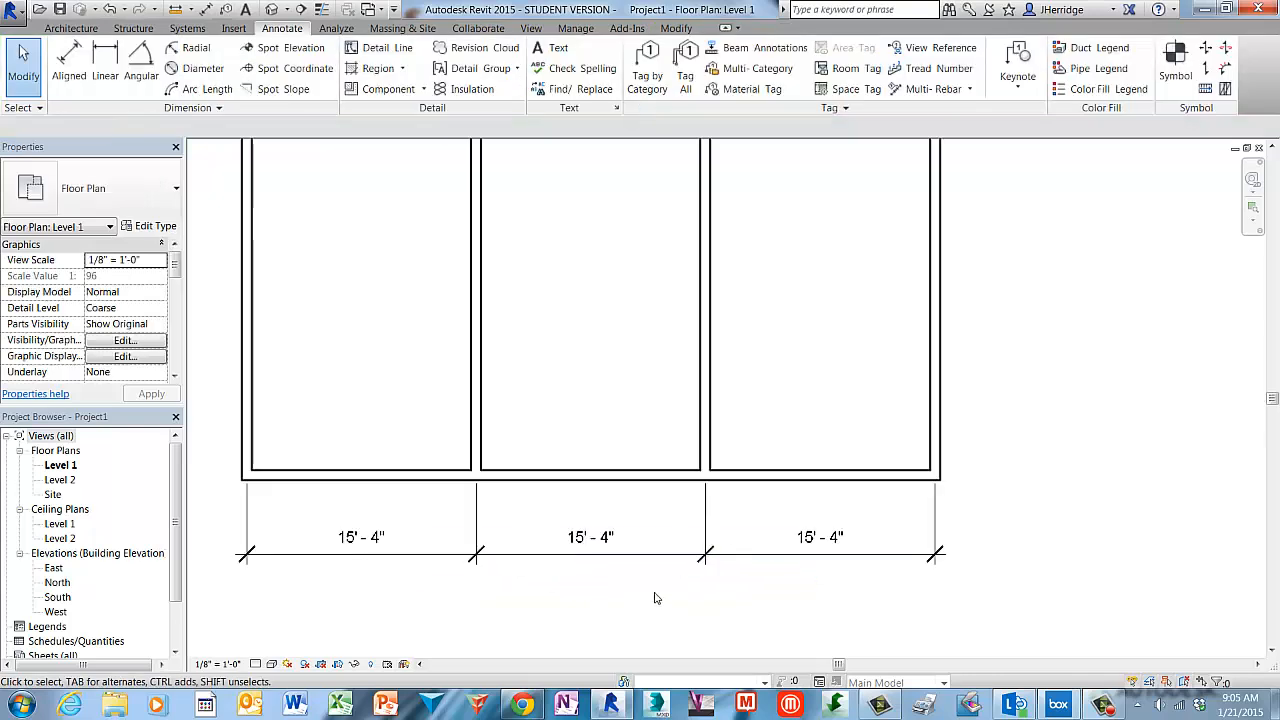
pyautogui.scroll(-3, 657, 597)
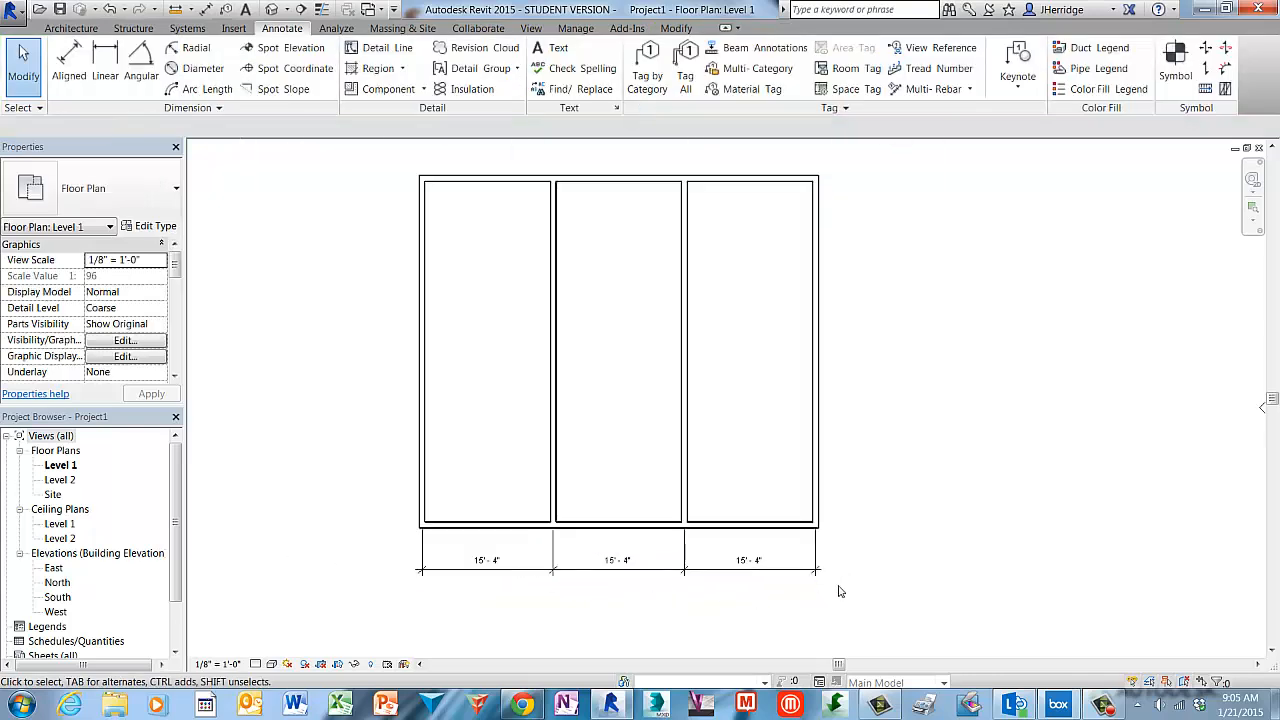
# Step: Place two tagged Fixed 36" x 48" windows in the right room's lower wall, about 3' 10" from the interior wall and 5' 2" apart
pyautogui.scroll(2, 860, 578)
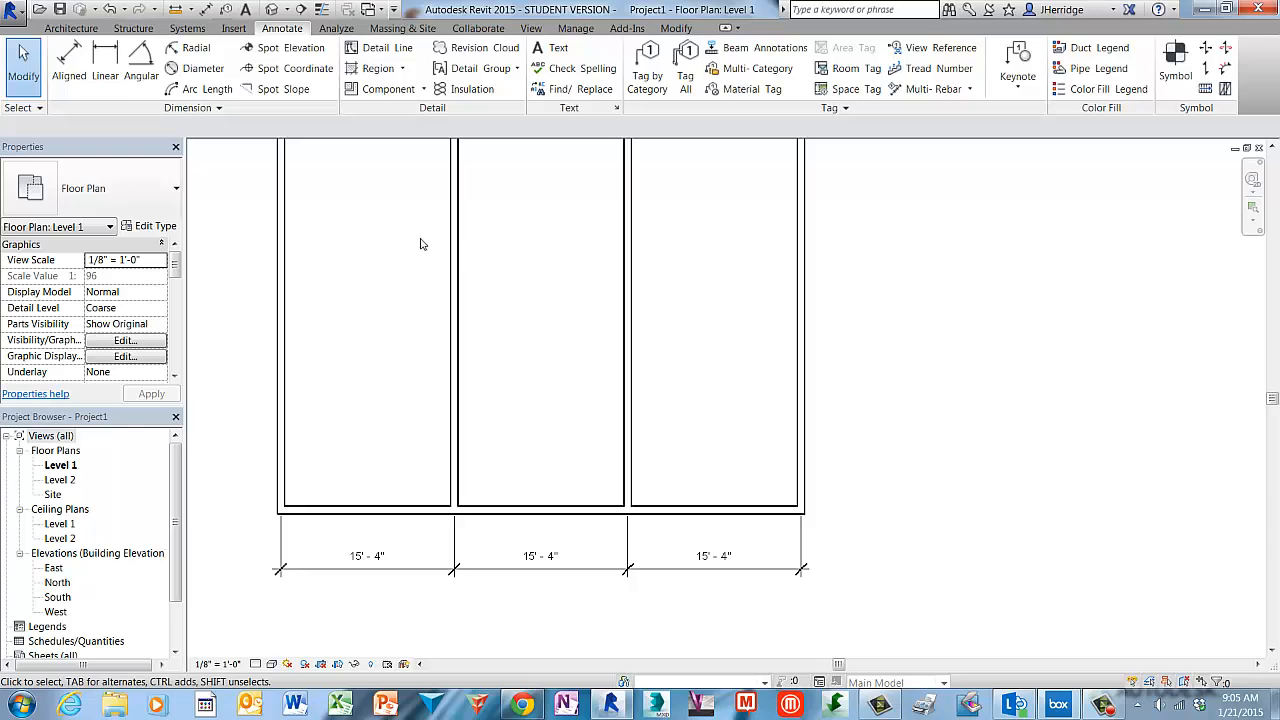
pyautogui.click(71, 28)
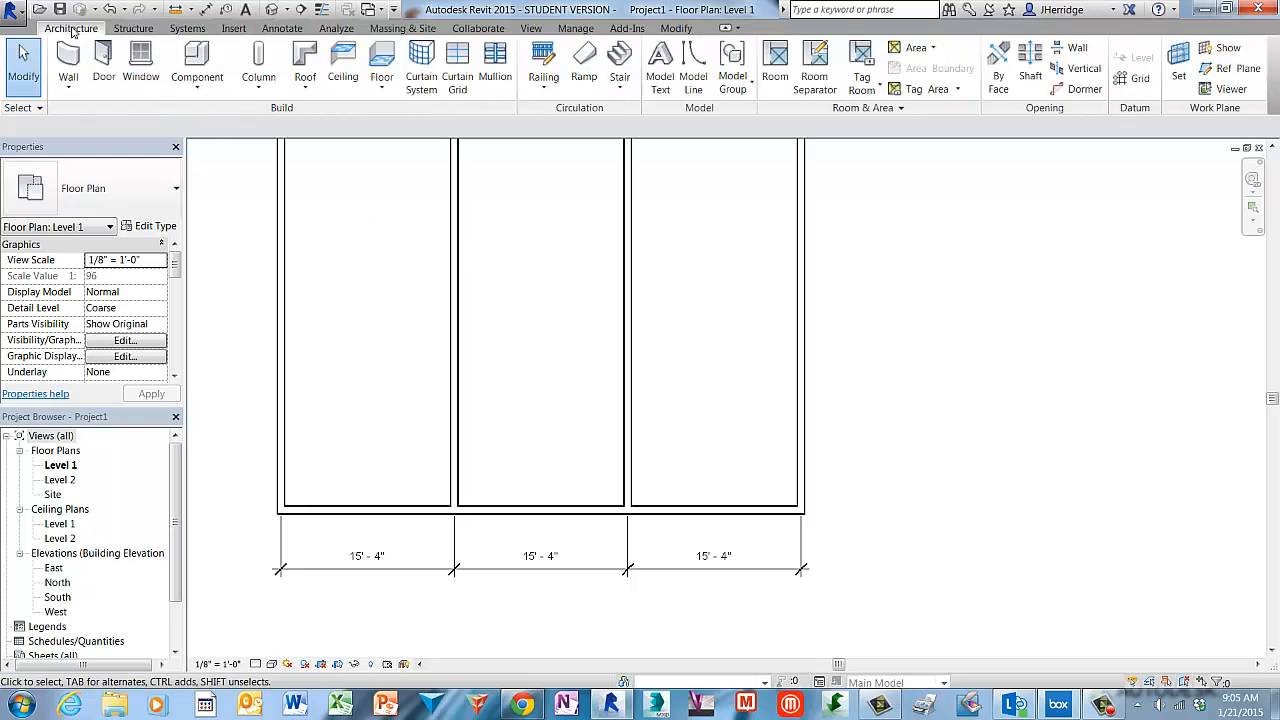
pyautogui.click(144, 60)
pyautogui.scroll(3, 660, 540)
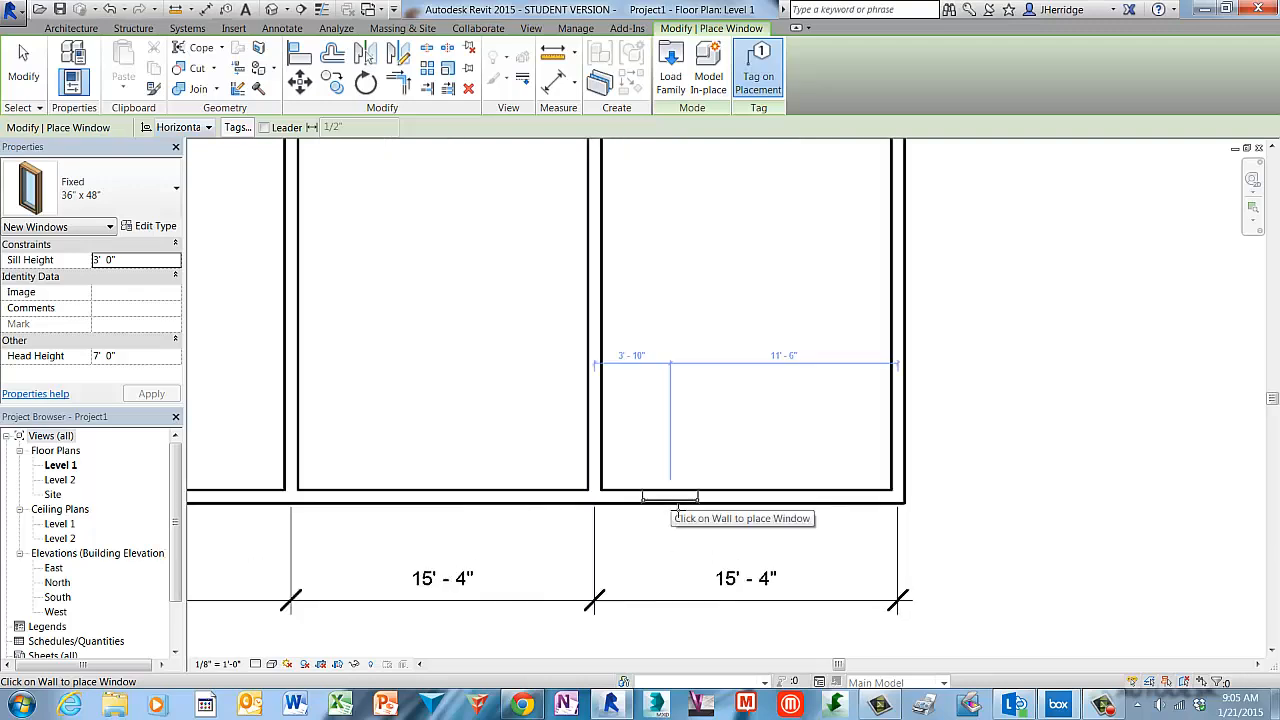
pyautogui.click(677, 507)
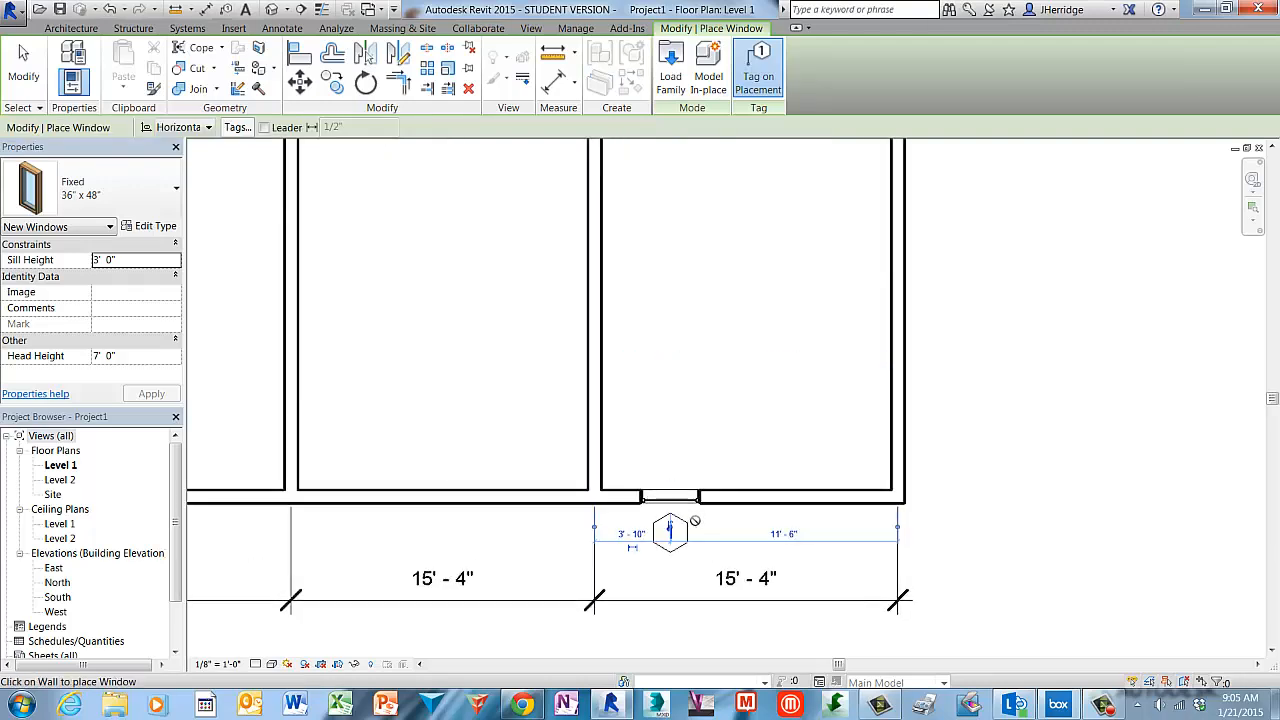
pyautogui.click(780, 511)
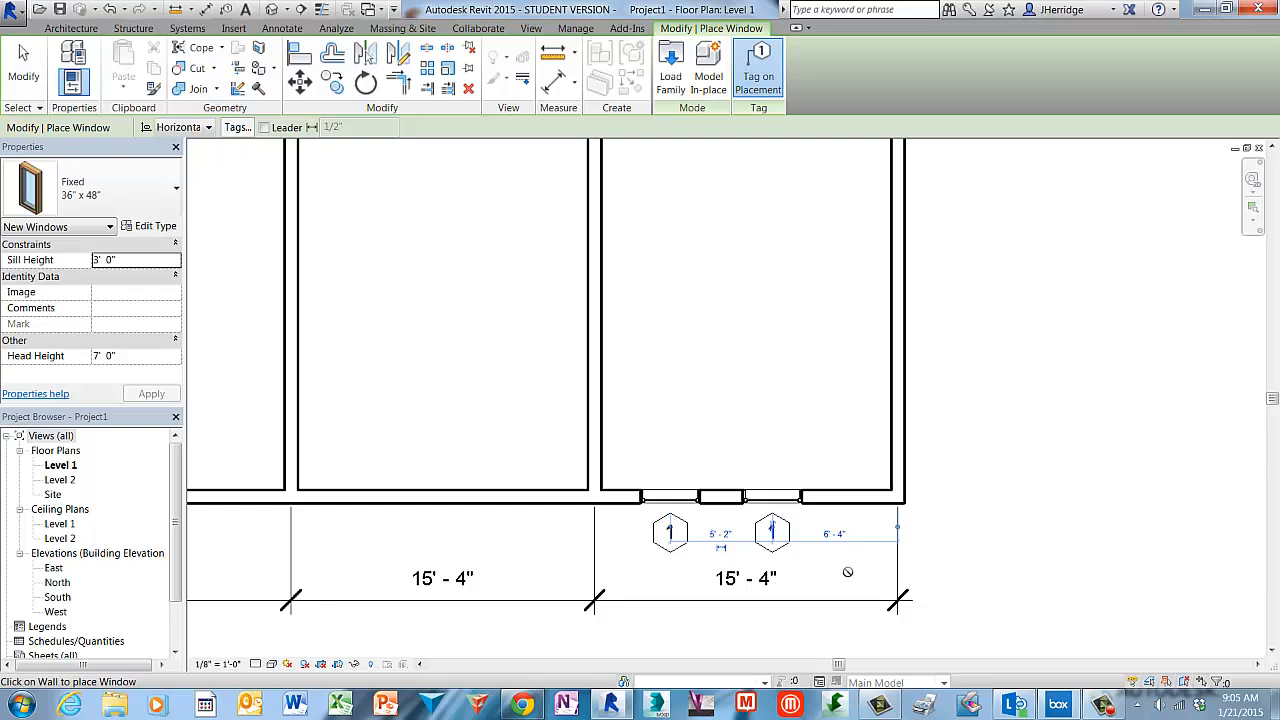
pyautogui.press('Escape')
pyautogui.press('Escape')
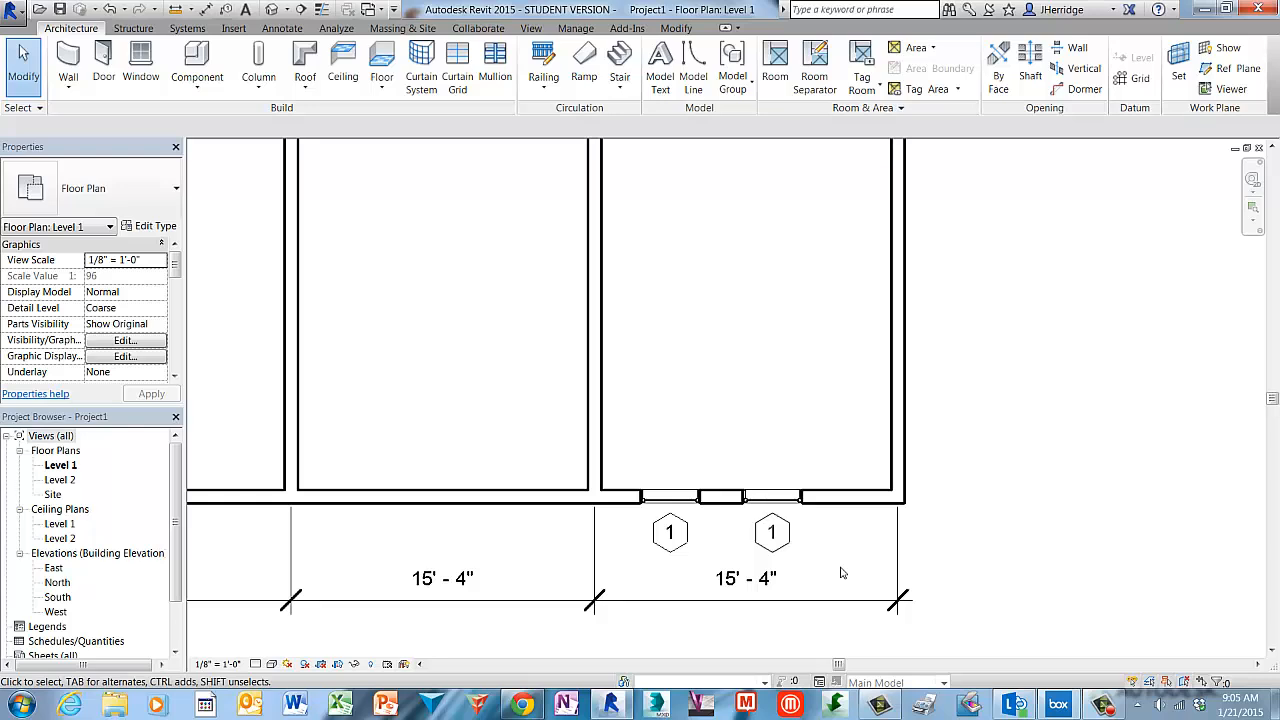
# Step: Add an aligned dimension string inside the right room from the interior wall through both window centers to the right exterior wall
pyautogui.scroll(-1, 554, 418)
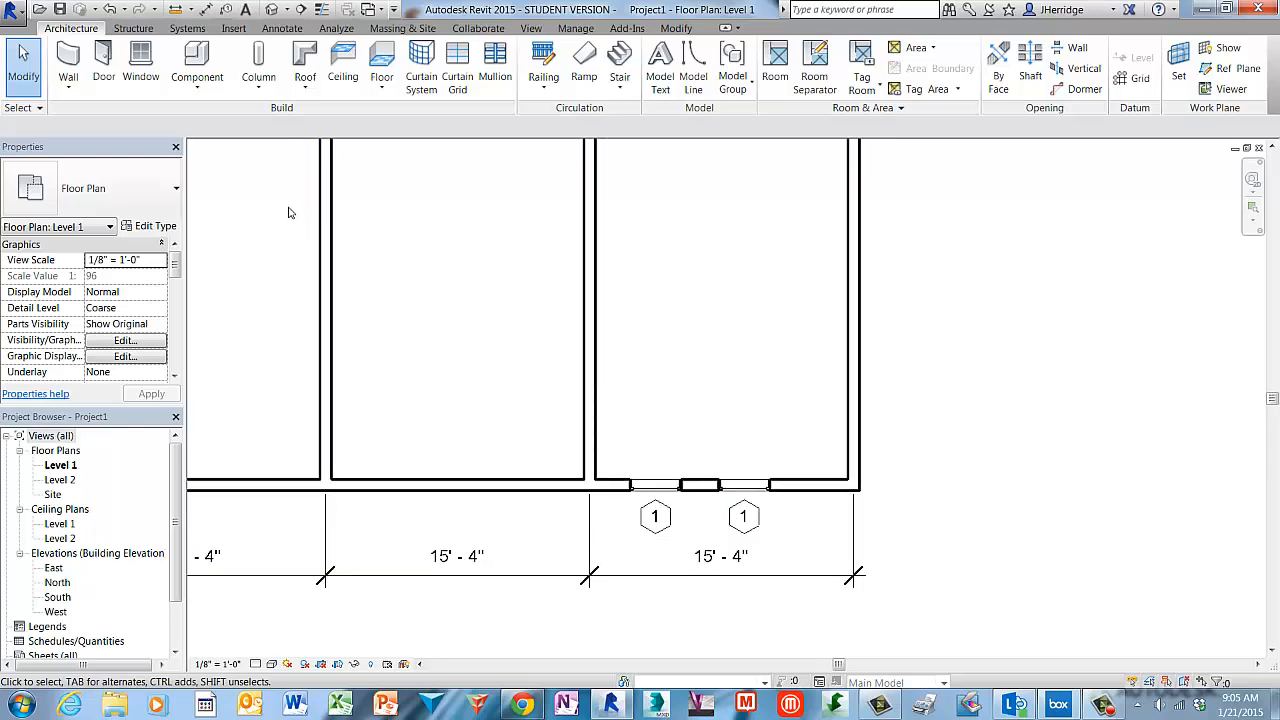
pyautogui.click(284, 28)
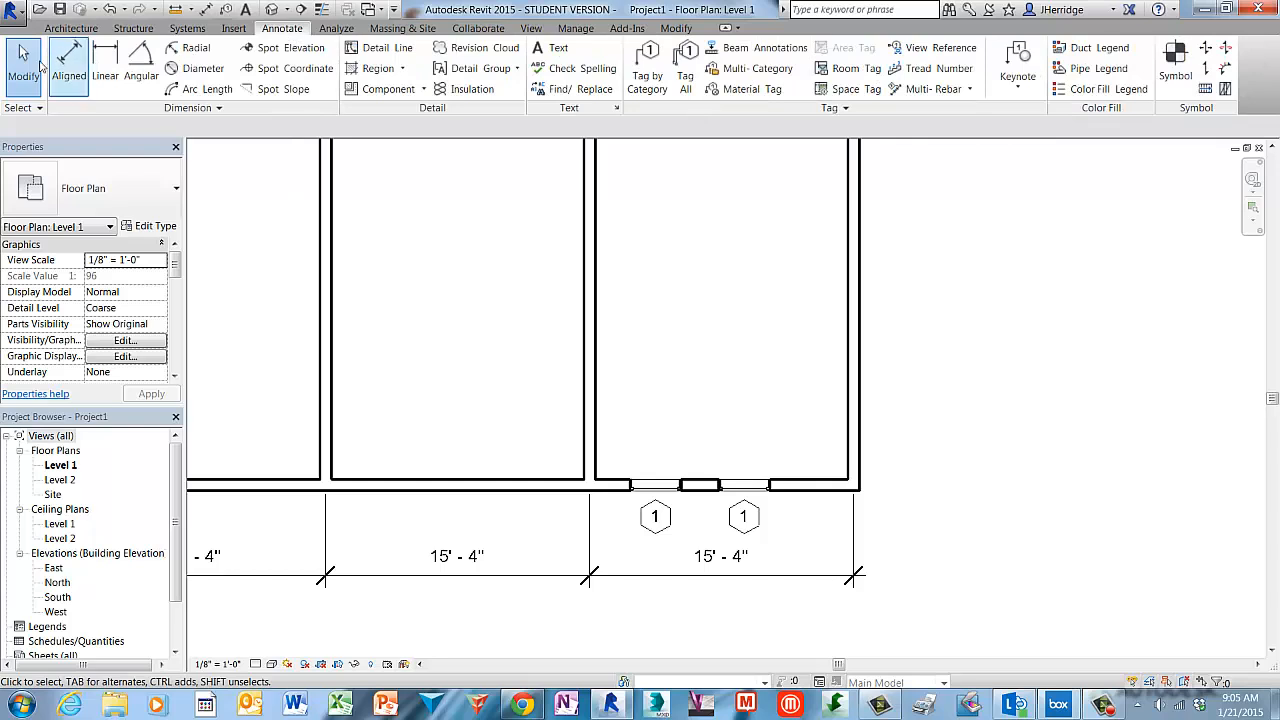
pyautogui.click(69, 62)
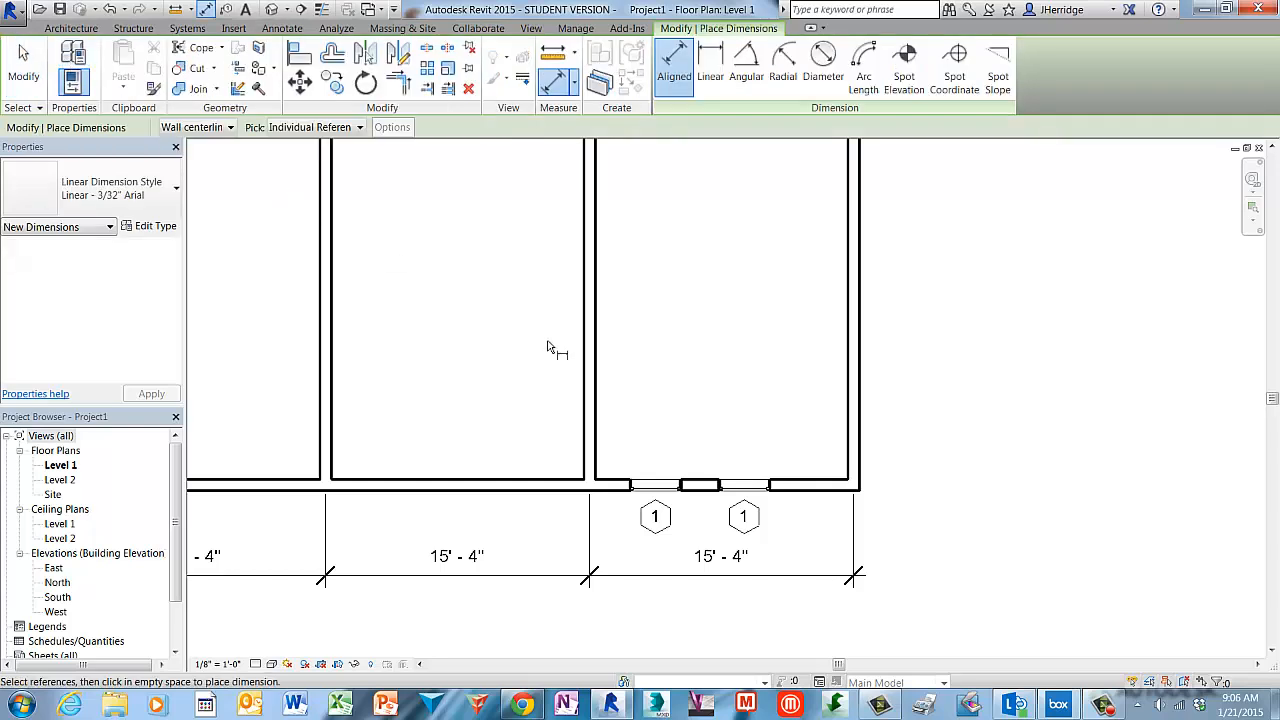
pyautogui.click(590, 435)
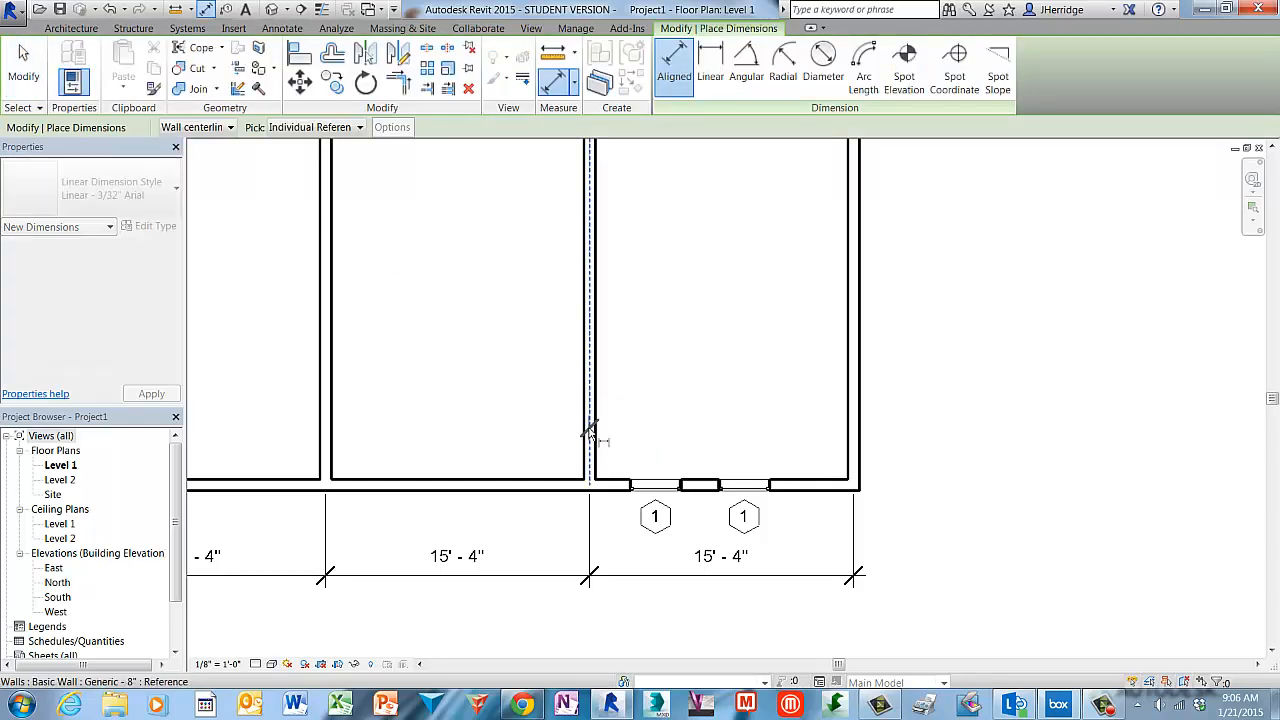
pyautogui.click(656, 487)
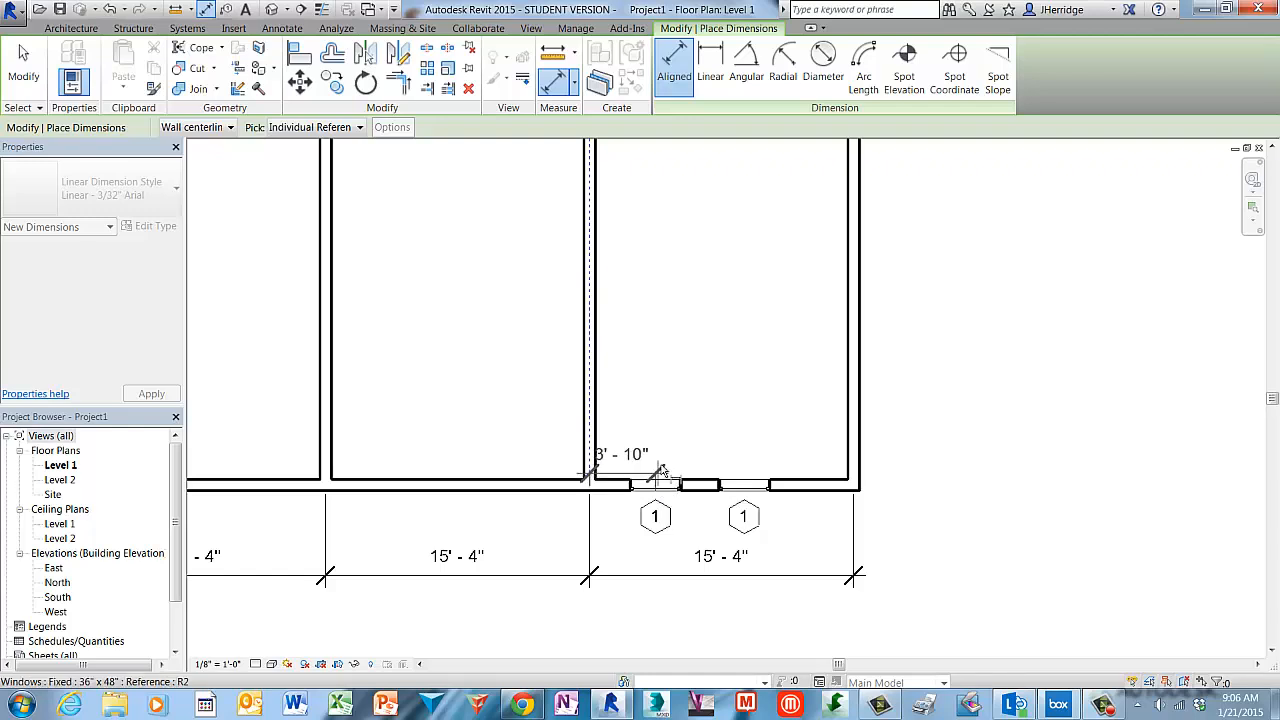
pyautogui.click(745, 485)
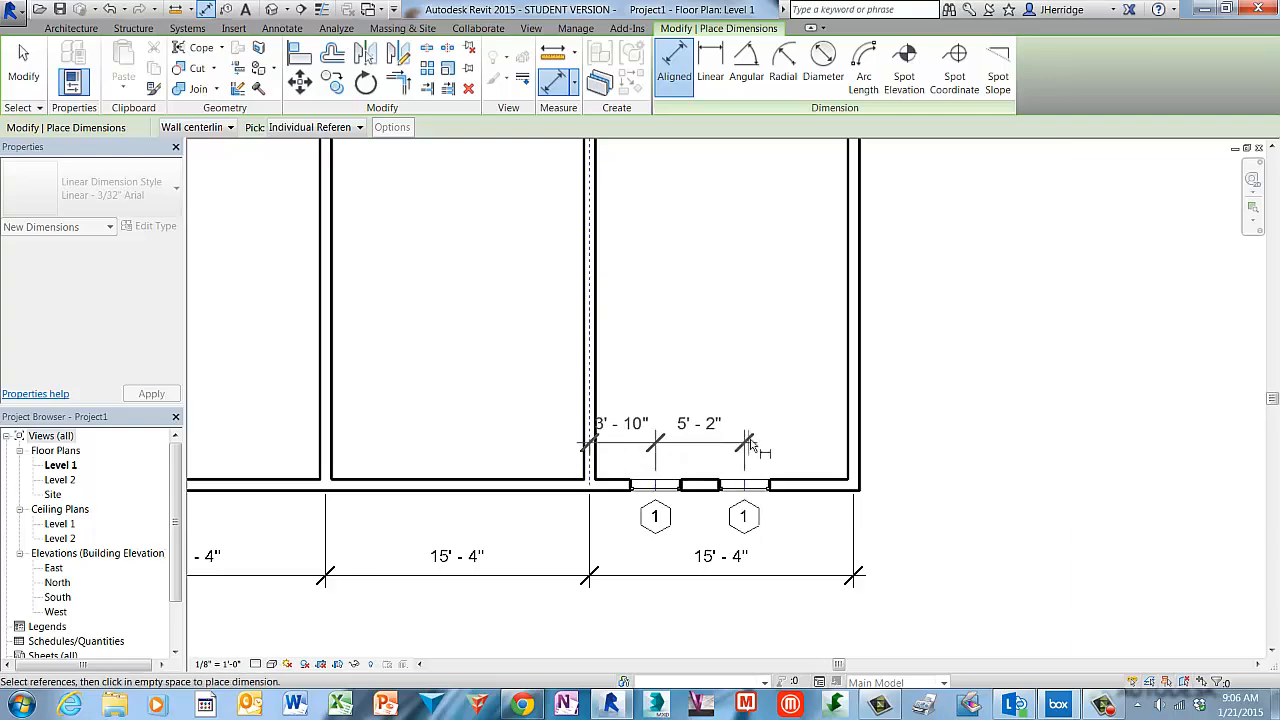
pyautogui.click(853, 452)
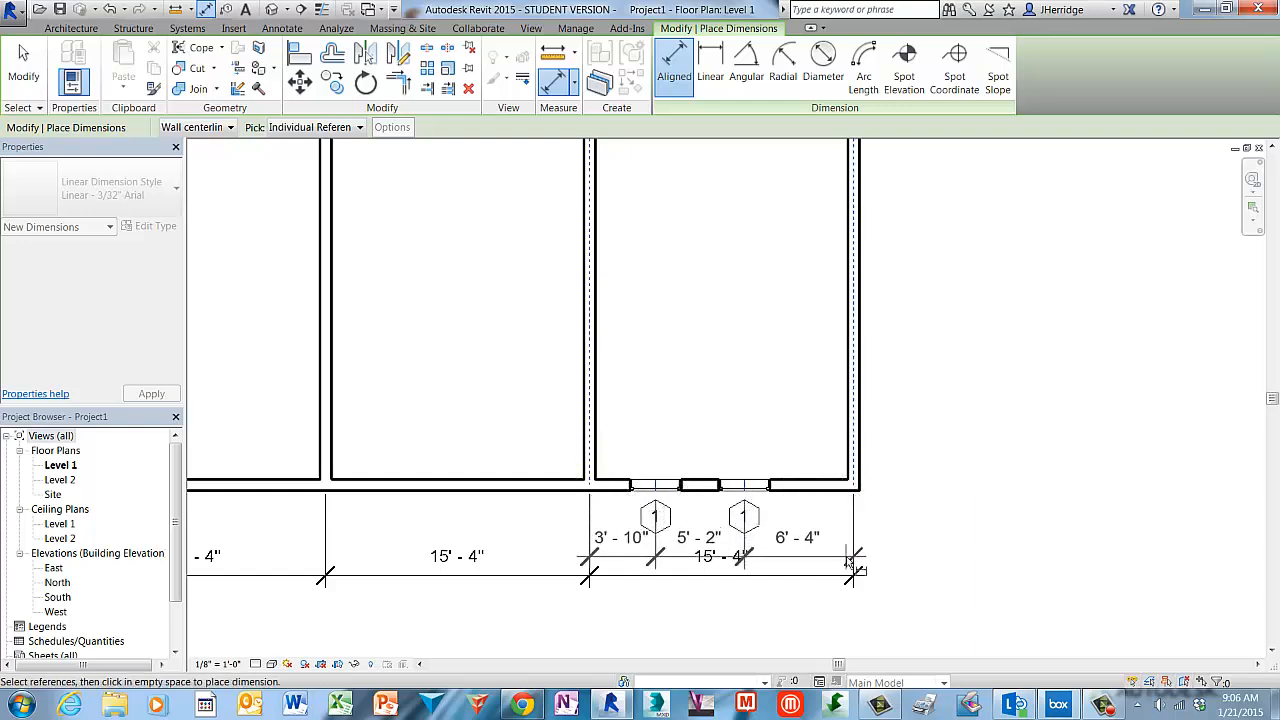
pyautogui.click(830, 410)
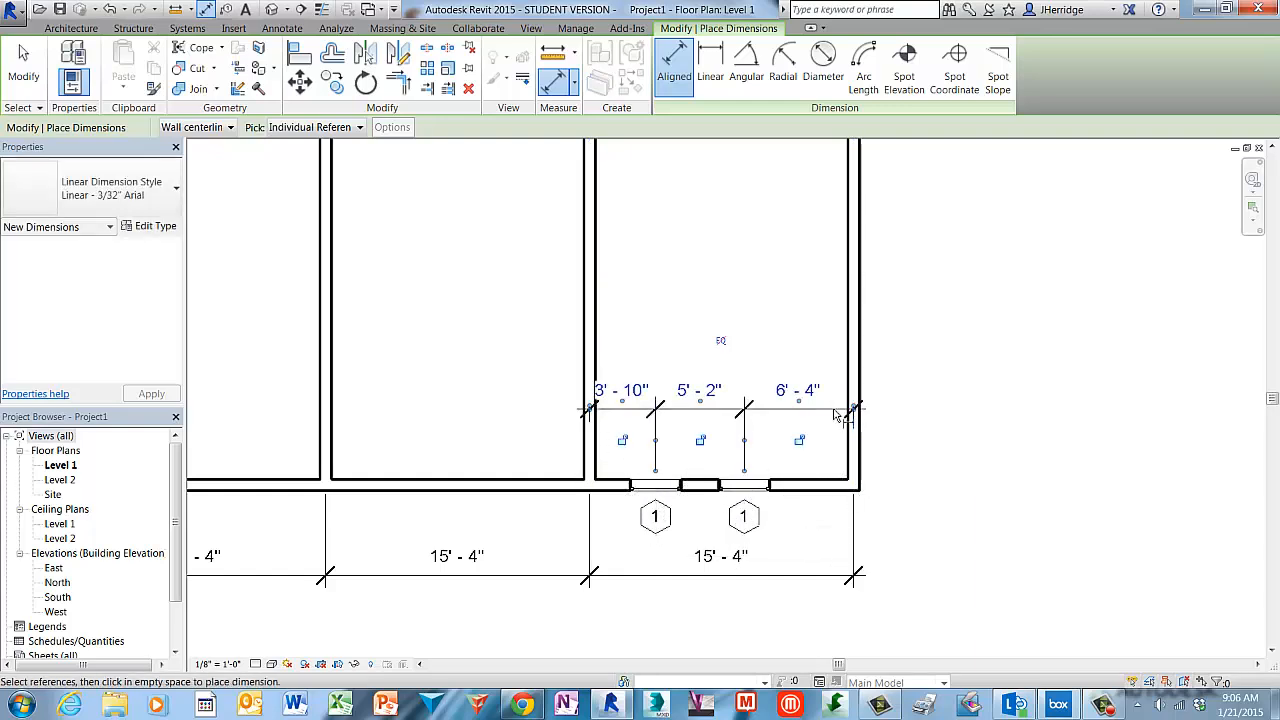
# Step: Apply an equality constraint to the window dimension string so both windows are evenly spaced between the walls
pyautogui.click(720, 343)
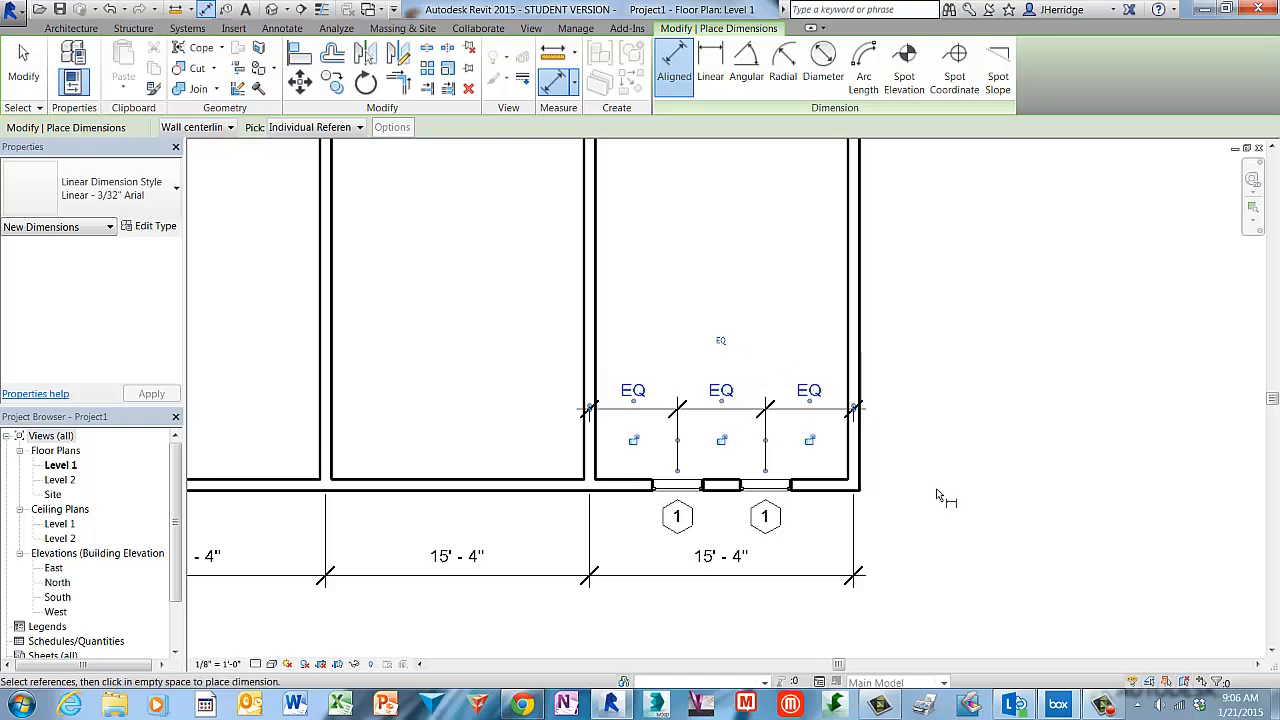
pyautogui.press('Escape')
pyautogui.press('Escape')
# Step: Move the right exterior wall farther outward until the building is about 53' 6" wide between the outer wall centerlines
pyautogui.scroll(-2, 966, 394)
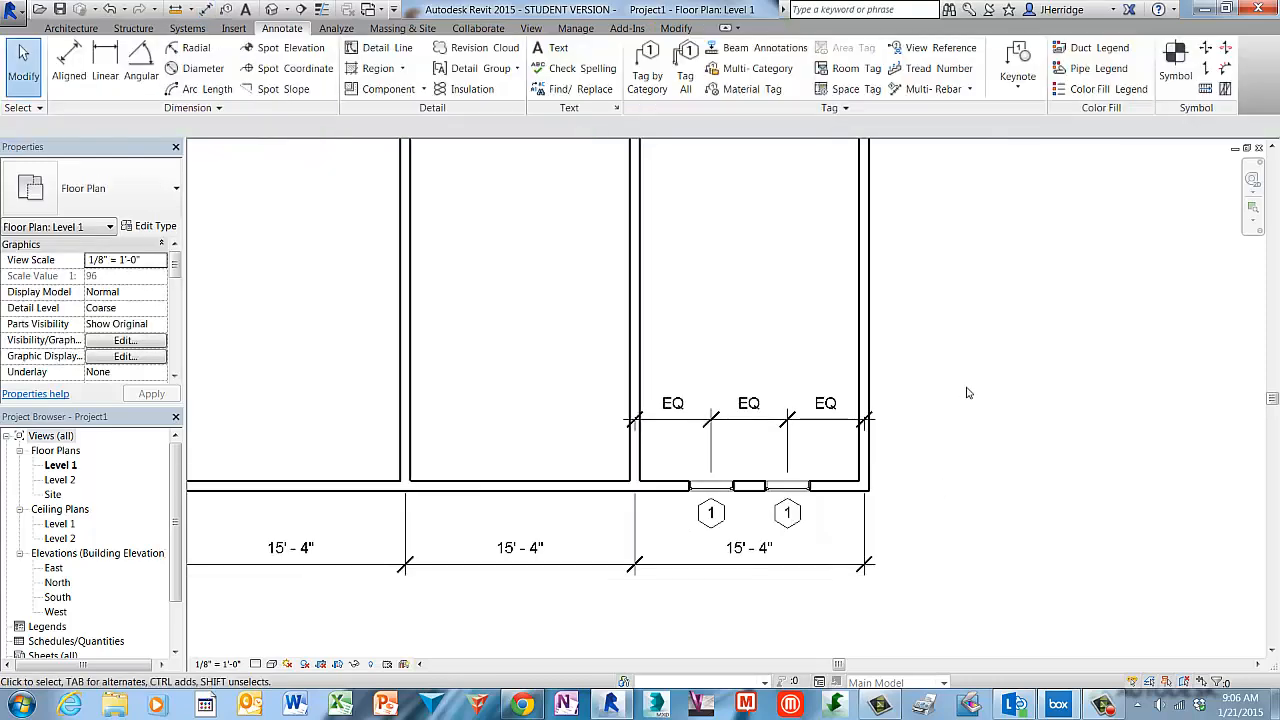
pyautogui.moveTo(978, 374); pyautogui.dragTo(811, 470, button='middle')
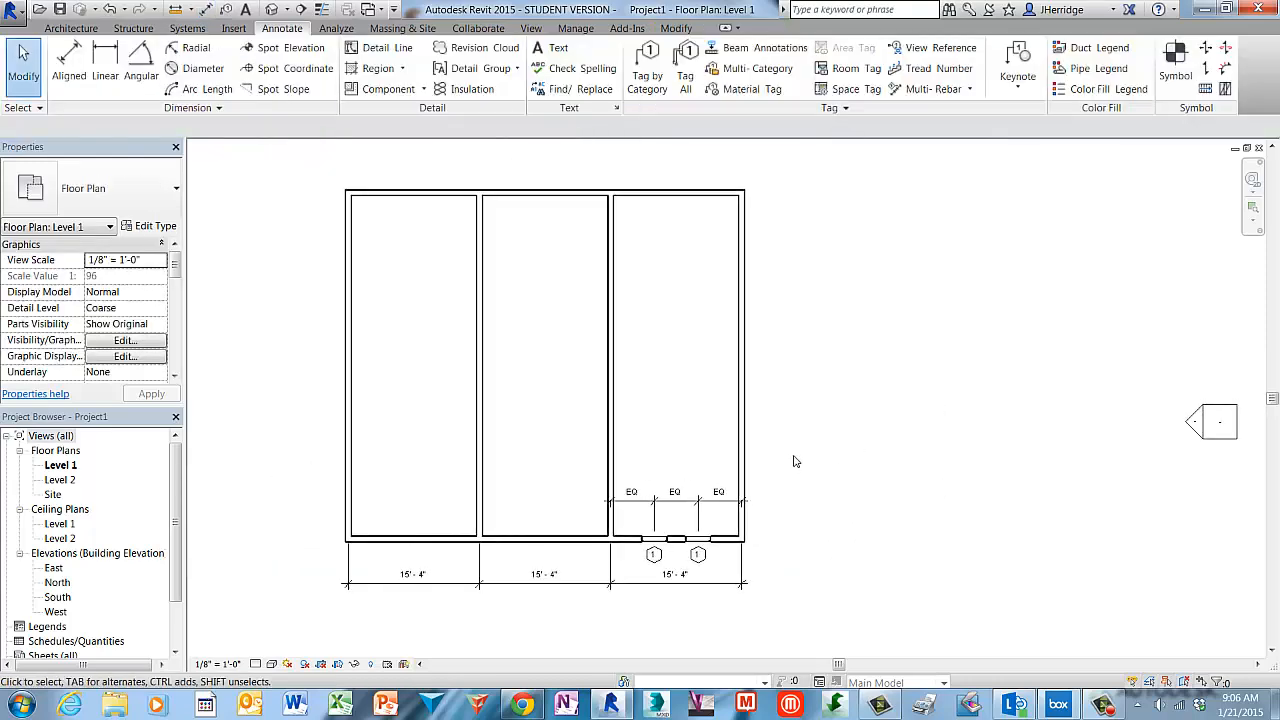
pyautogui.click(741, 371)
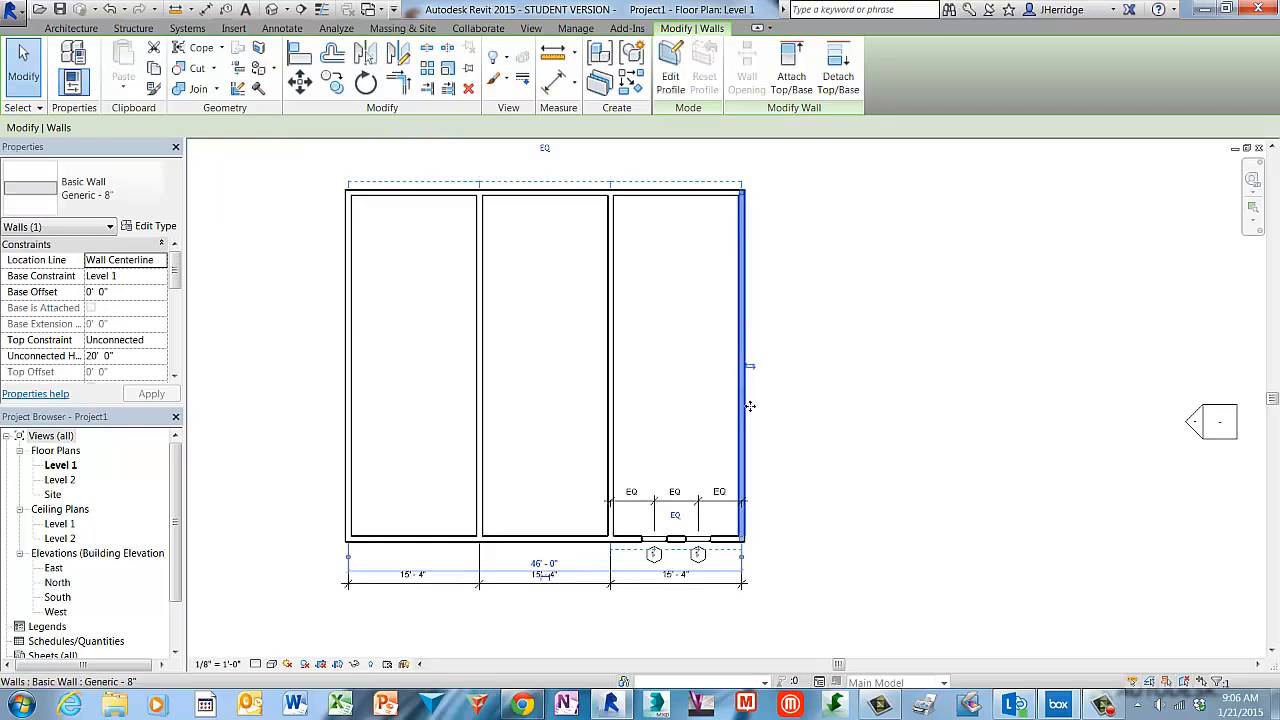
pyautogui.moveTo(750, 406); pyautogui.dragTo(809, 423)
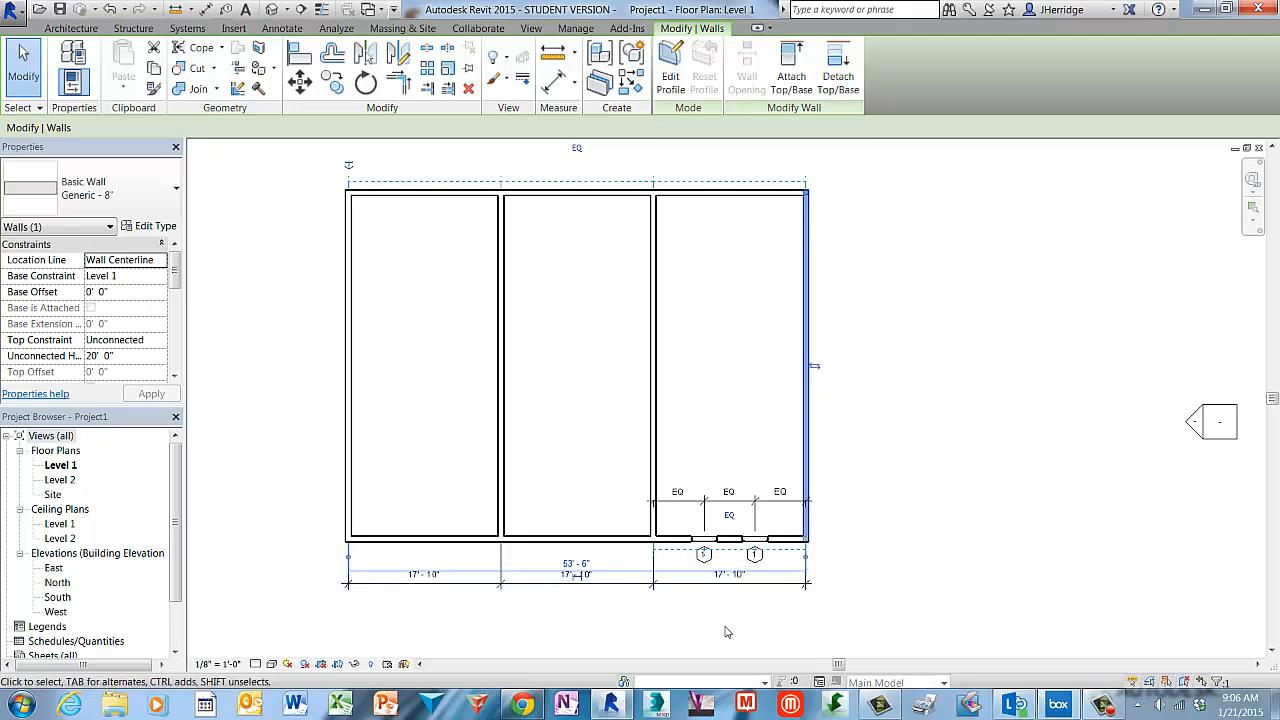
pyautogui.press('Escape')
# Step: Turn off EQ display for the window dimension string so its segments show numeric values
pyautogui.scroll(2, 727, 630)
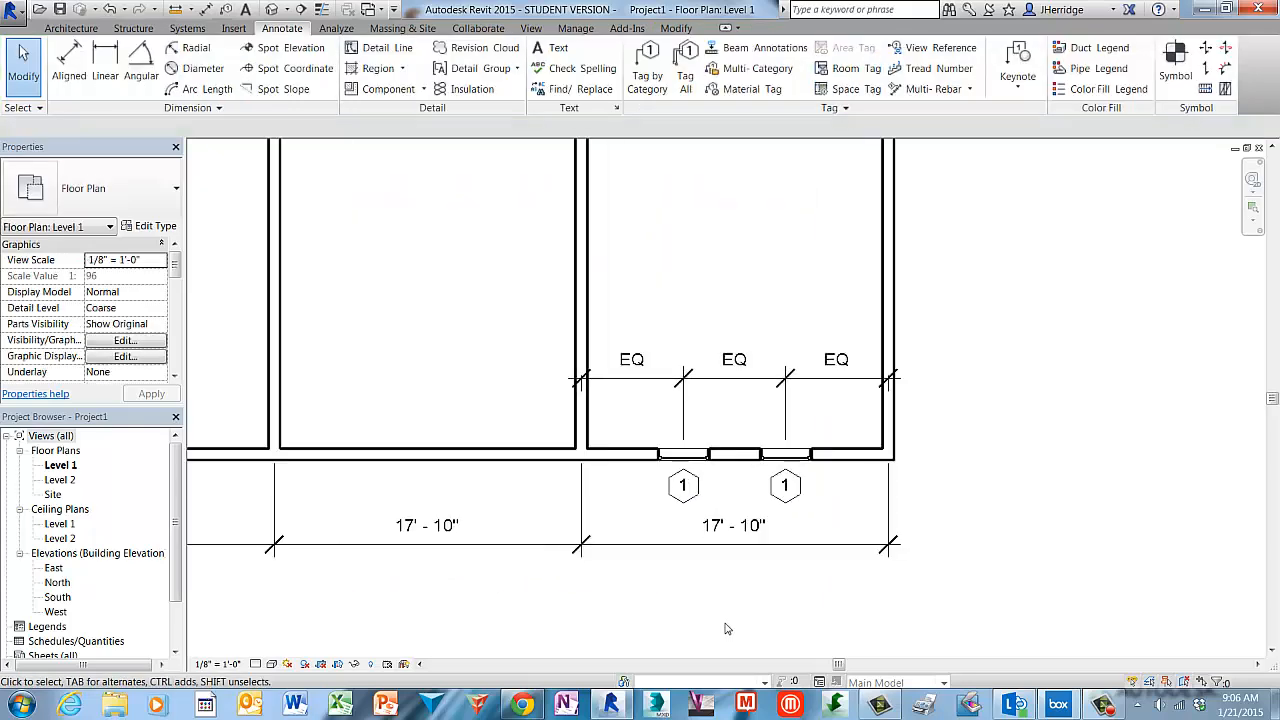
pyautogui.click(729, 382)
pyautogui.rightClick(729, 383)
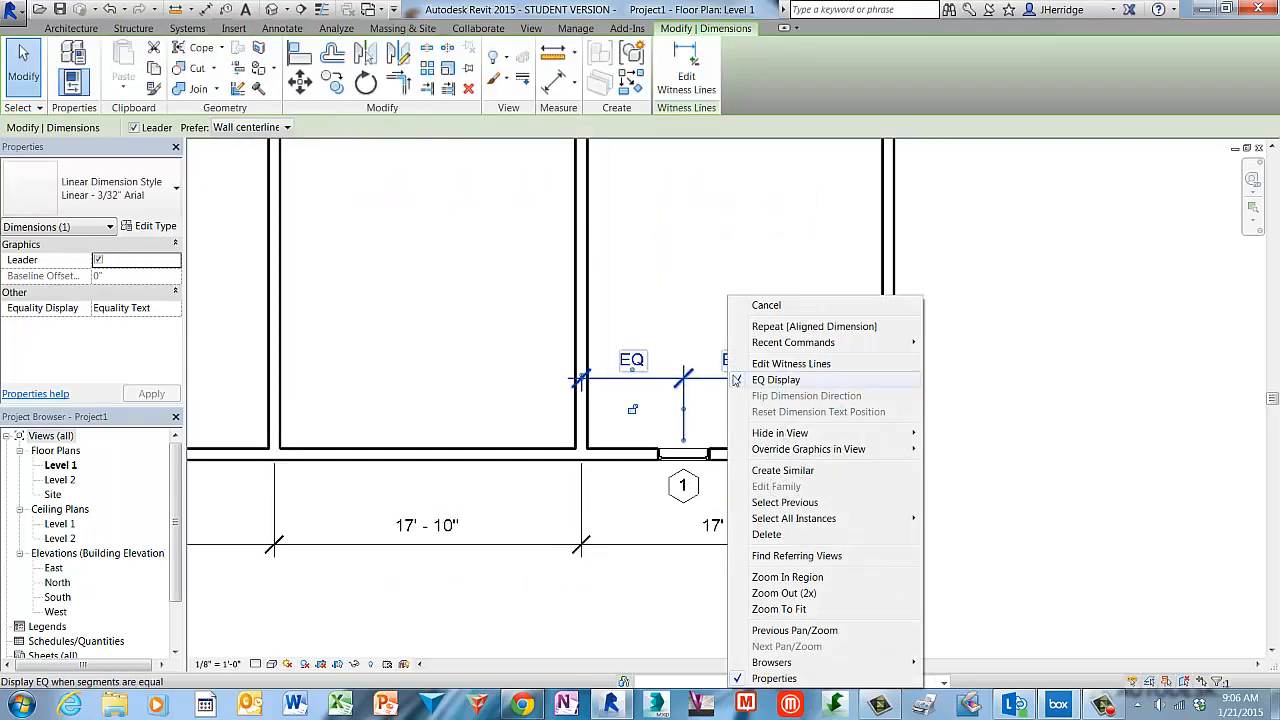
pyautogui.click(776, 380)
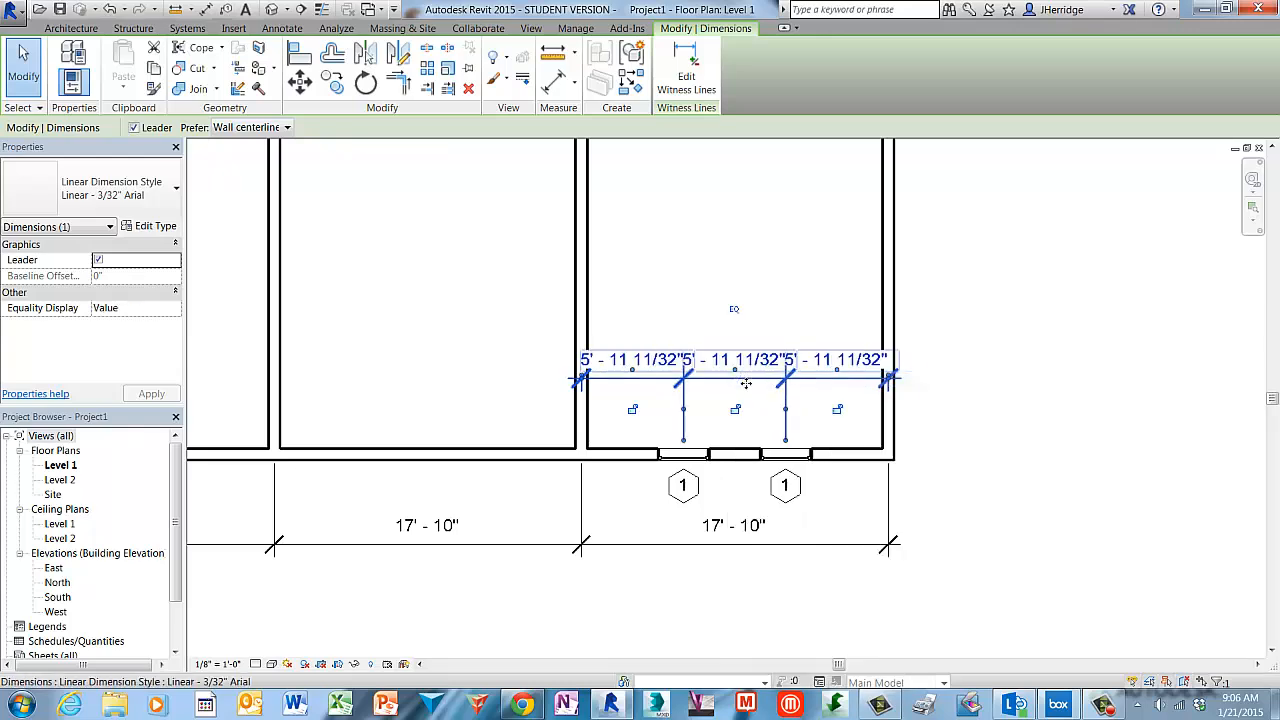
pyautogui.click(956, 421)
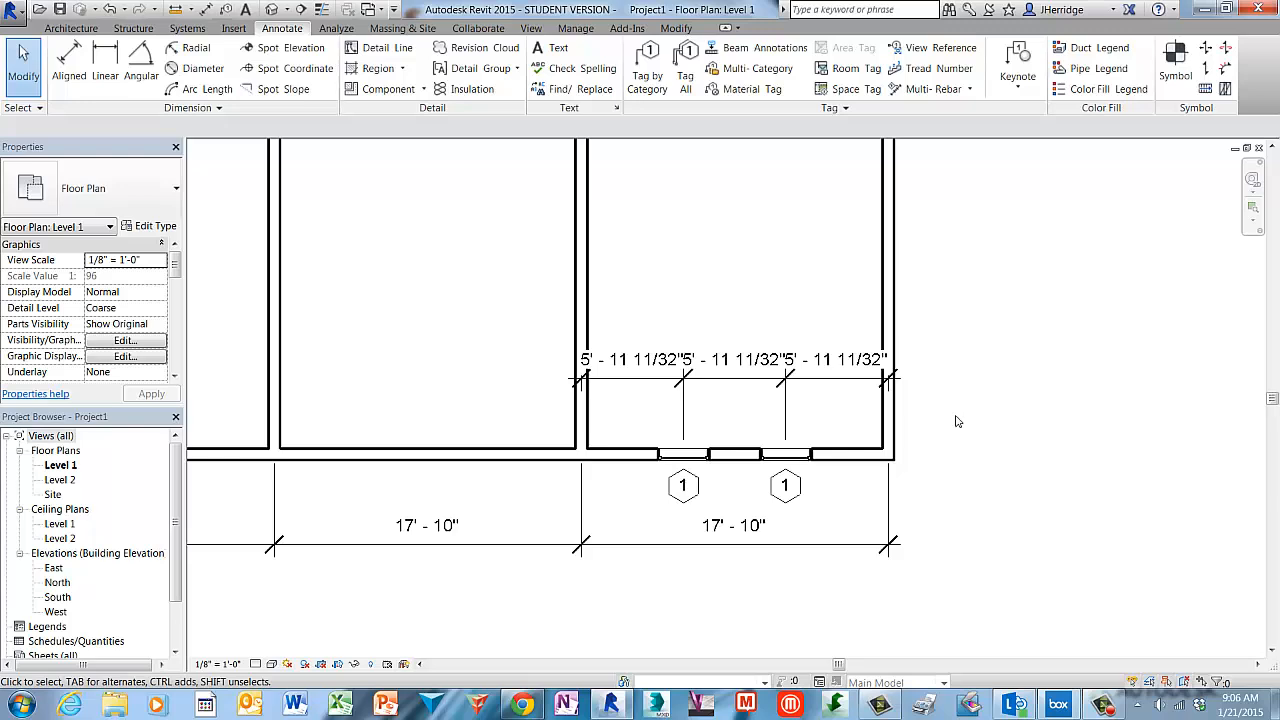
pyautogui.scroll(-3, 700, 440)
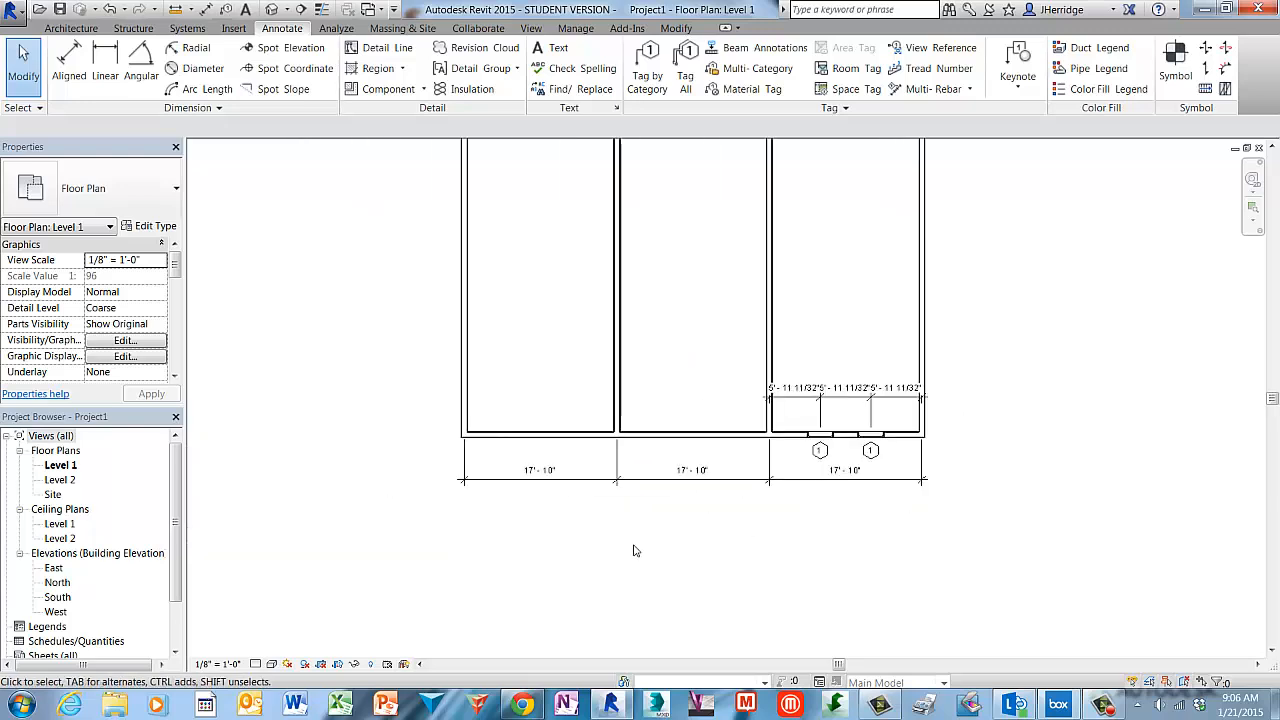
# Step: In the South elevation, shown in wireframe, place two matching 36" x 48" fixed windows in the left bay, about 4' 1" from the exterior wall and 5' 3" apart
pyautogui.doubleClick(56, 598)
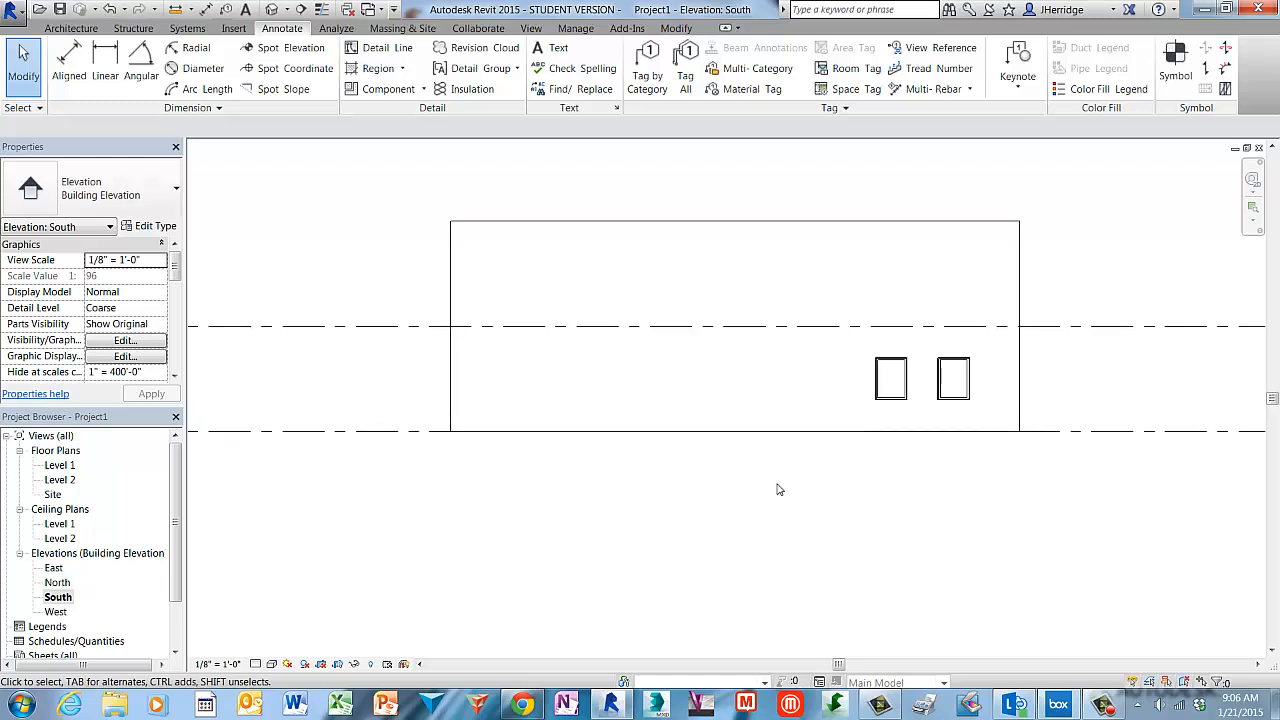
pyautogui.scroll(2, 710, 471)
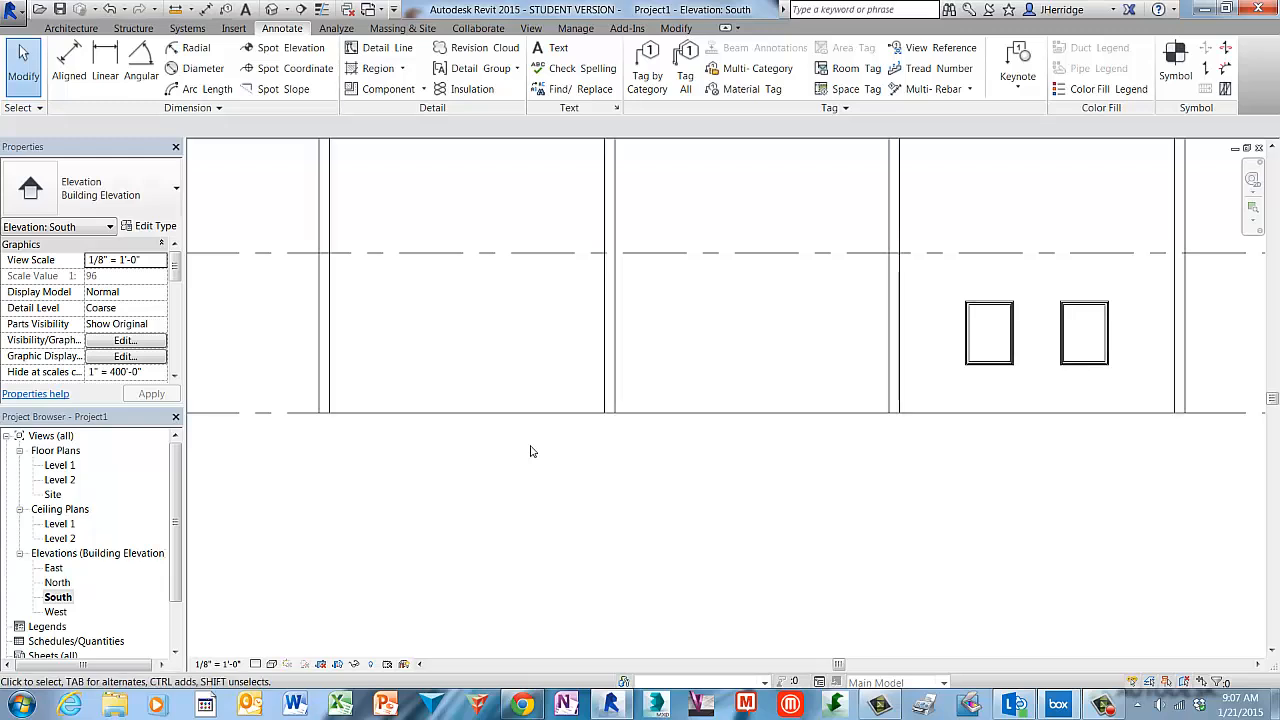
pyautogui.rightClick(966, 340)
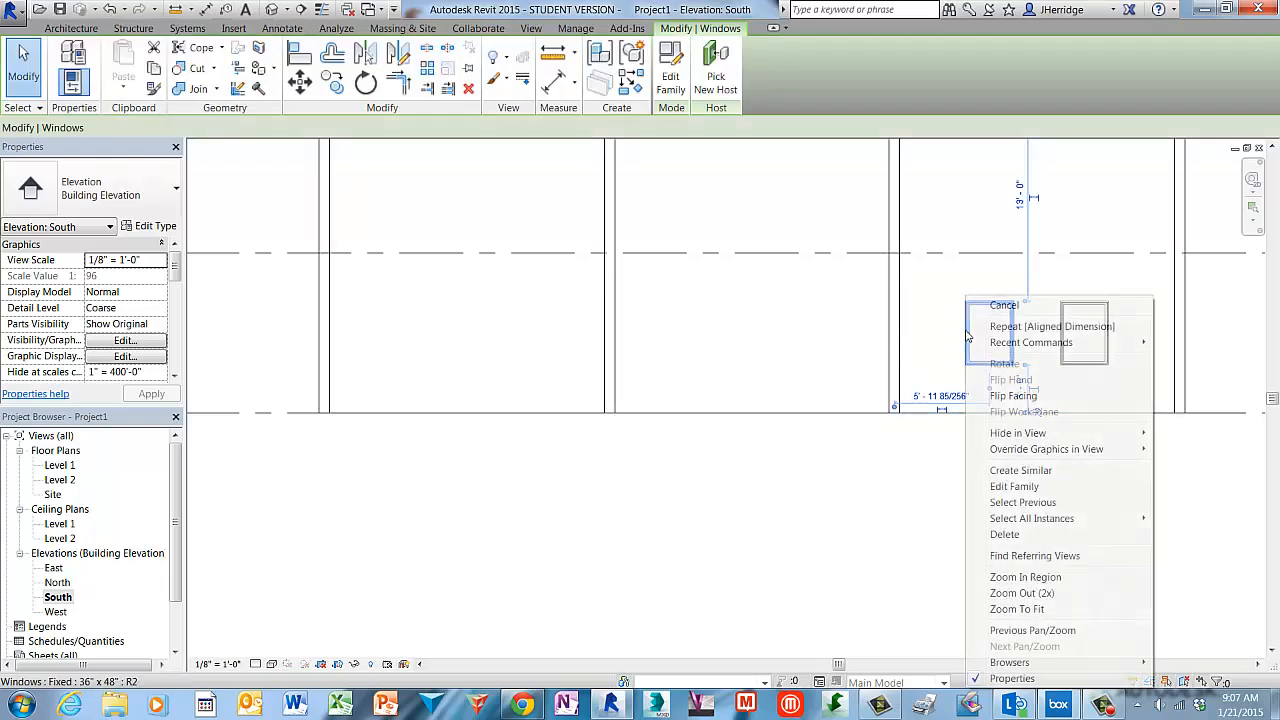
pyautogui.click(1018, 470)
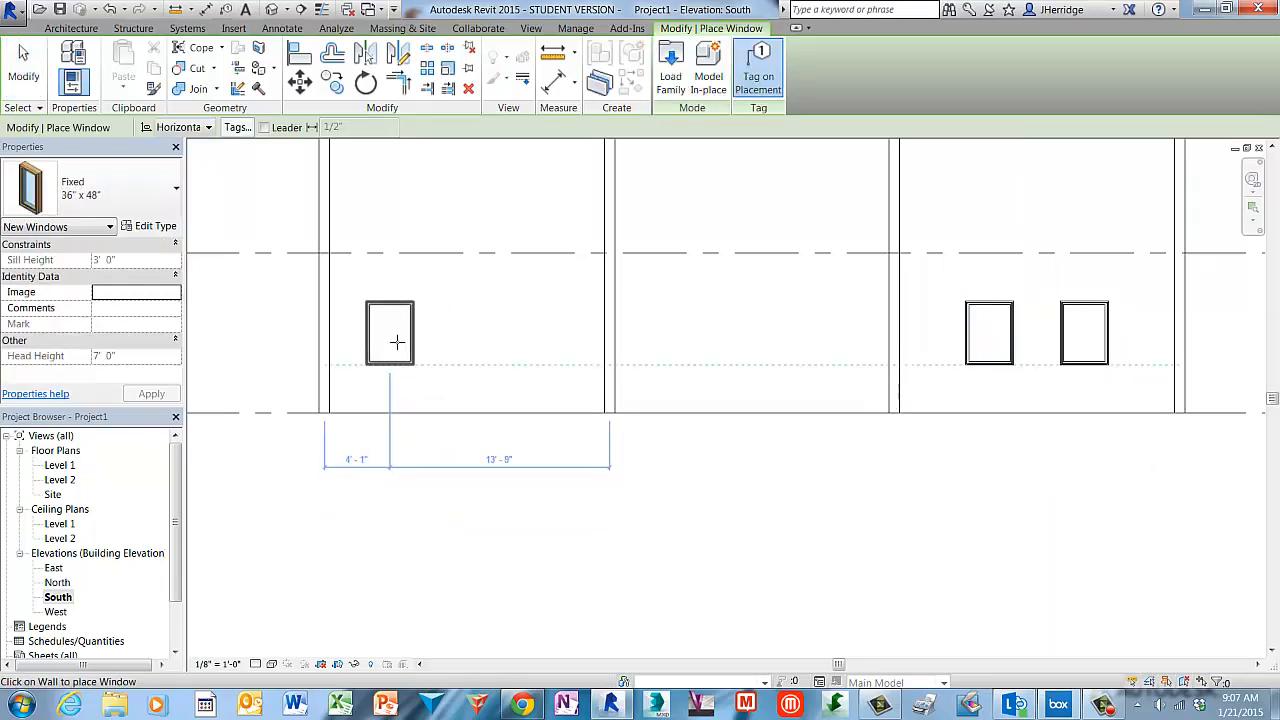
pyautogui.click(397, 342)
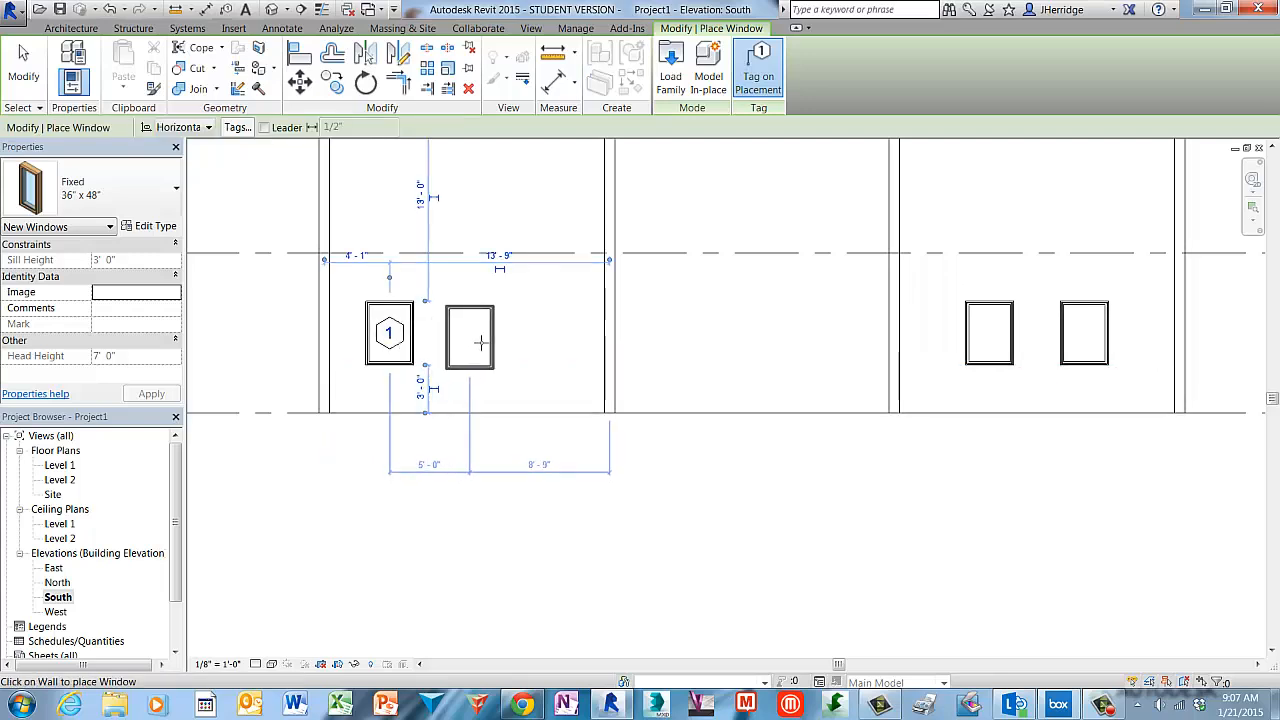
pyautogui.click(481, 342)
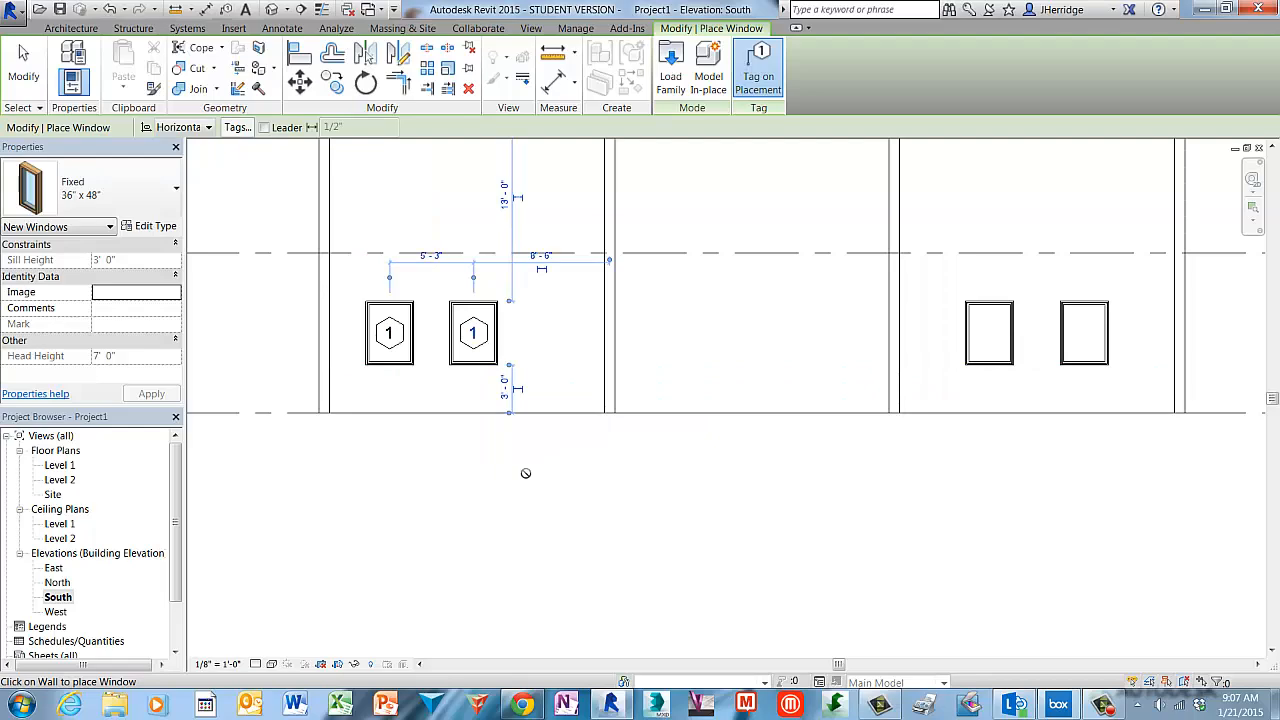
pyautogui.press('Escape')
pyautogui.press('Escape')
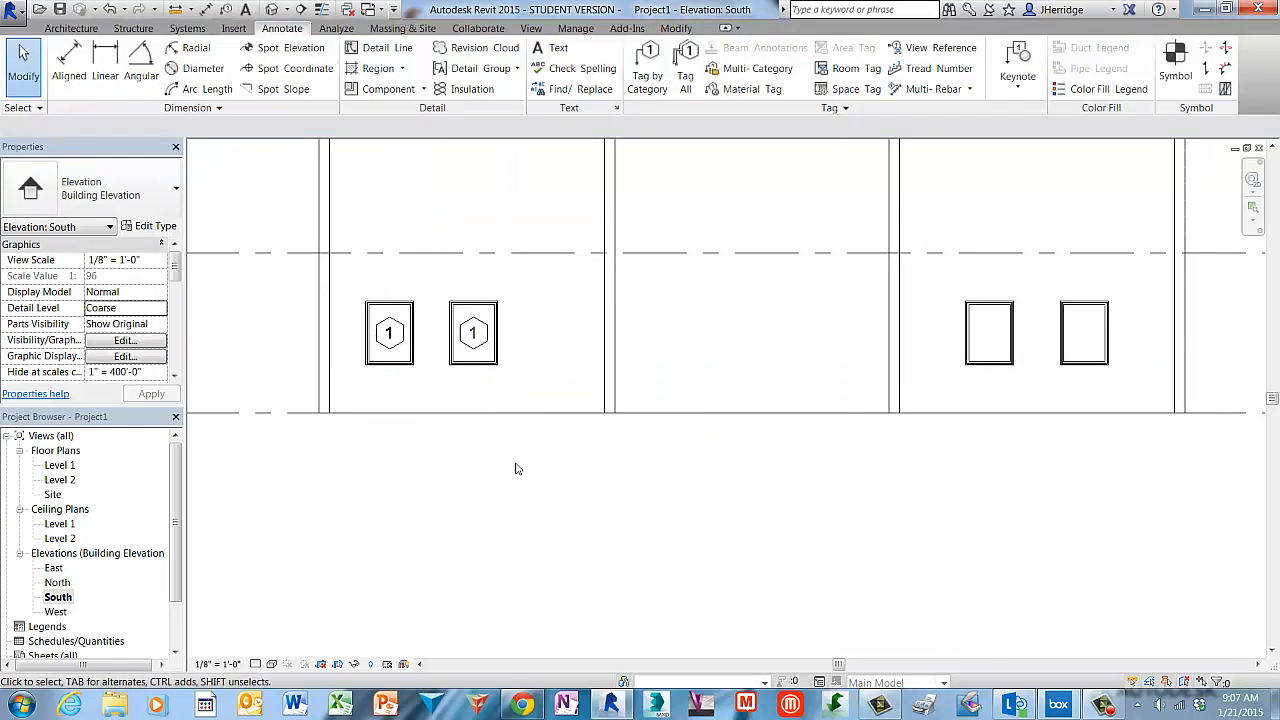
# Step: Add an aligned dimension string below the left bay from the exterior wall through both window centers to the first interior wall
pyautogui.click(69, 66)
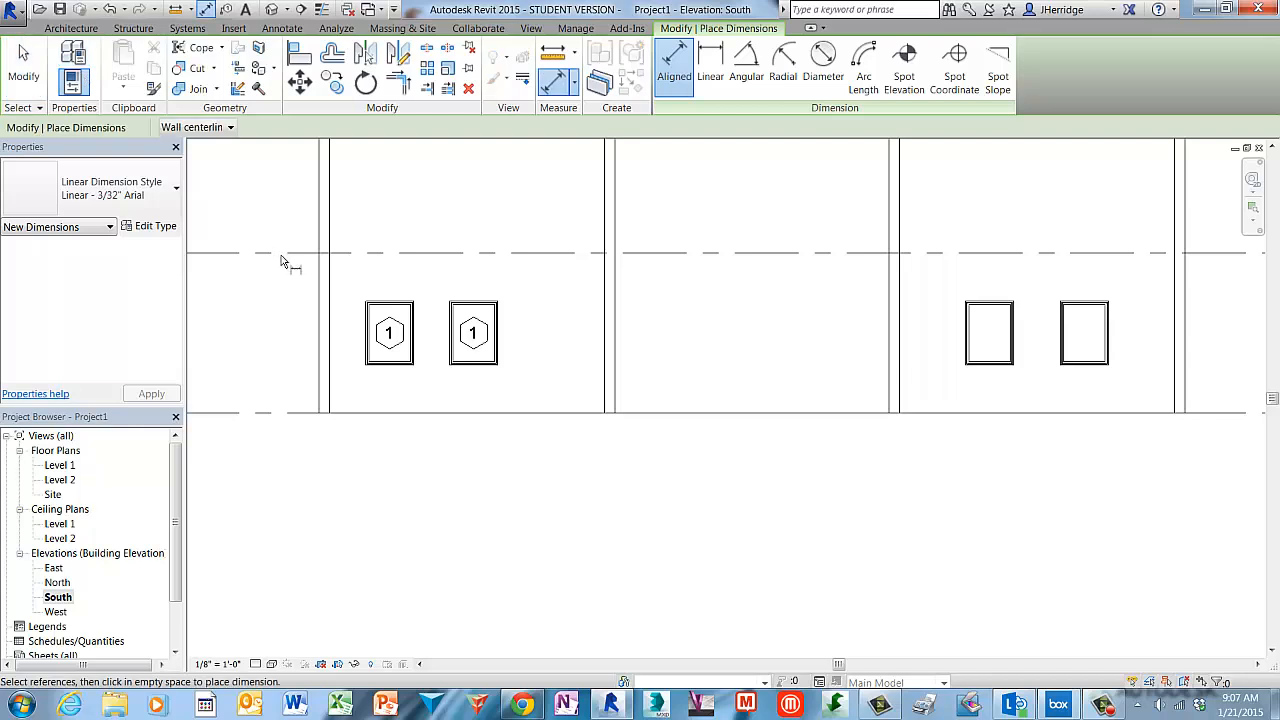
pyautogui.click(325, 318)
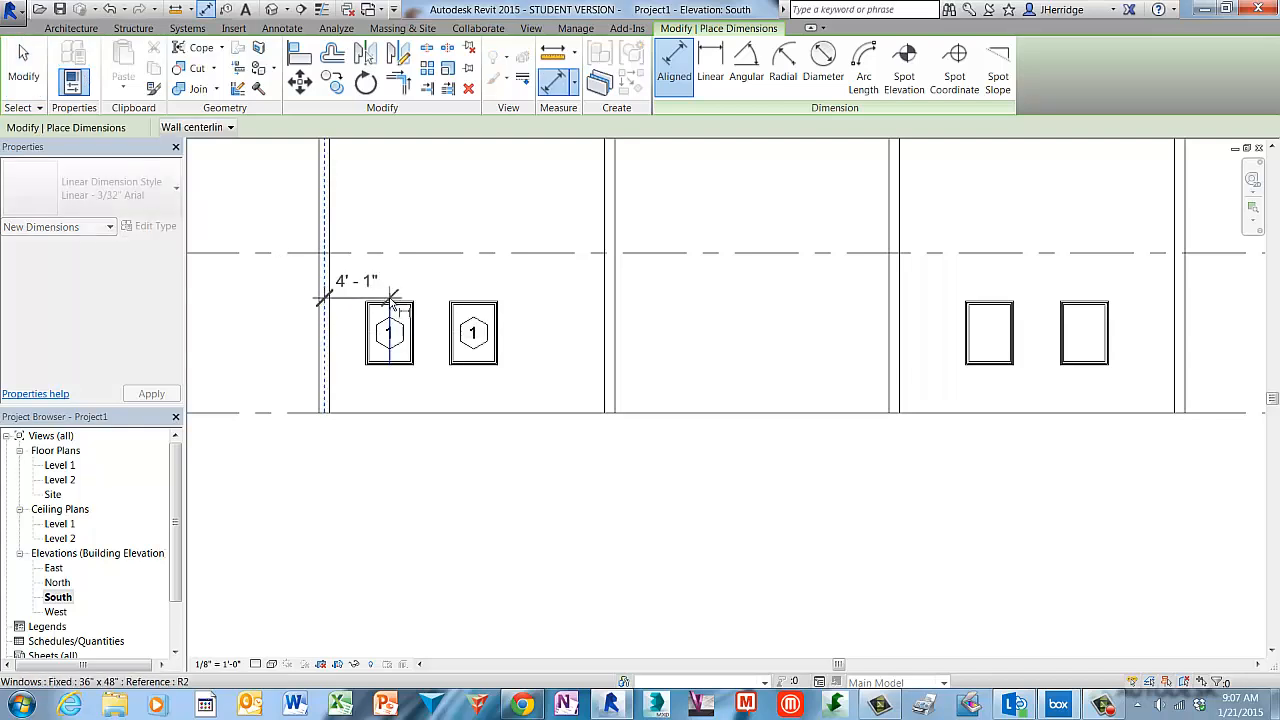
pyautogui.click(391, 300)
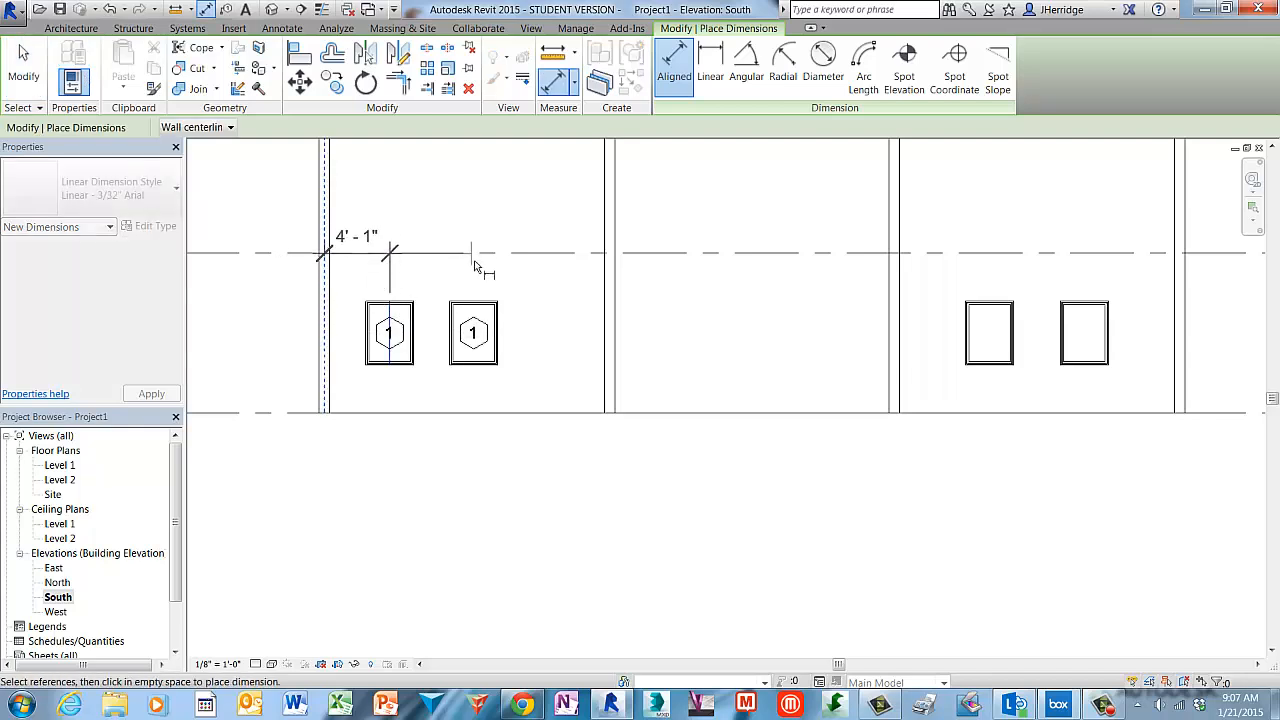
pyautogui.click(475, 310)
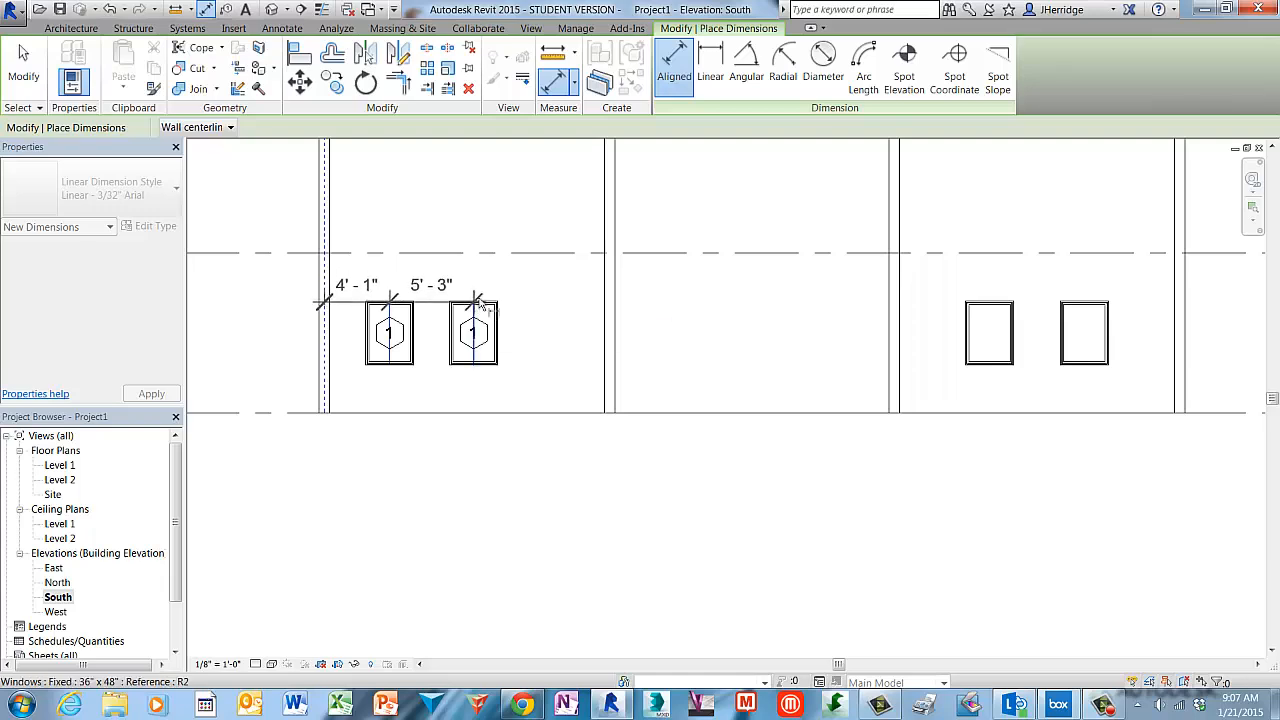
pyautogui.click(612, 298)
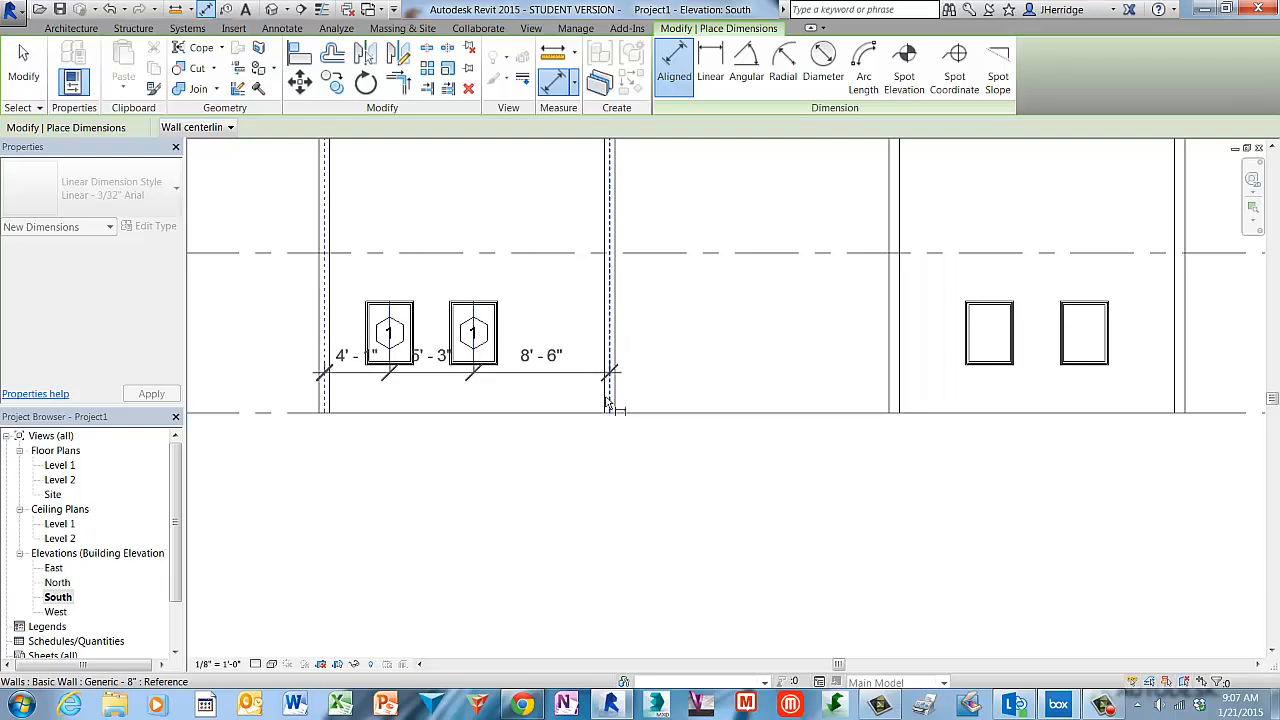
pyautogui.click(606, 478)
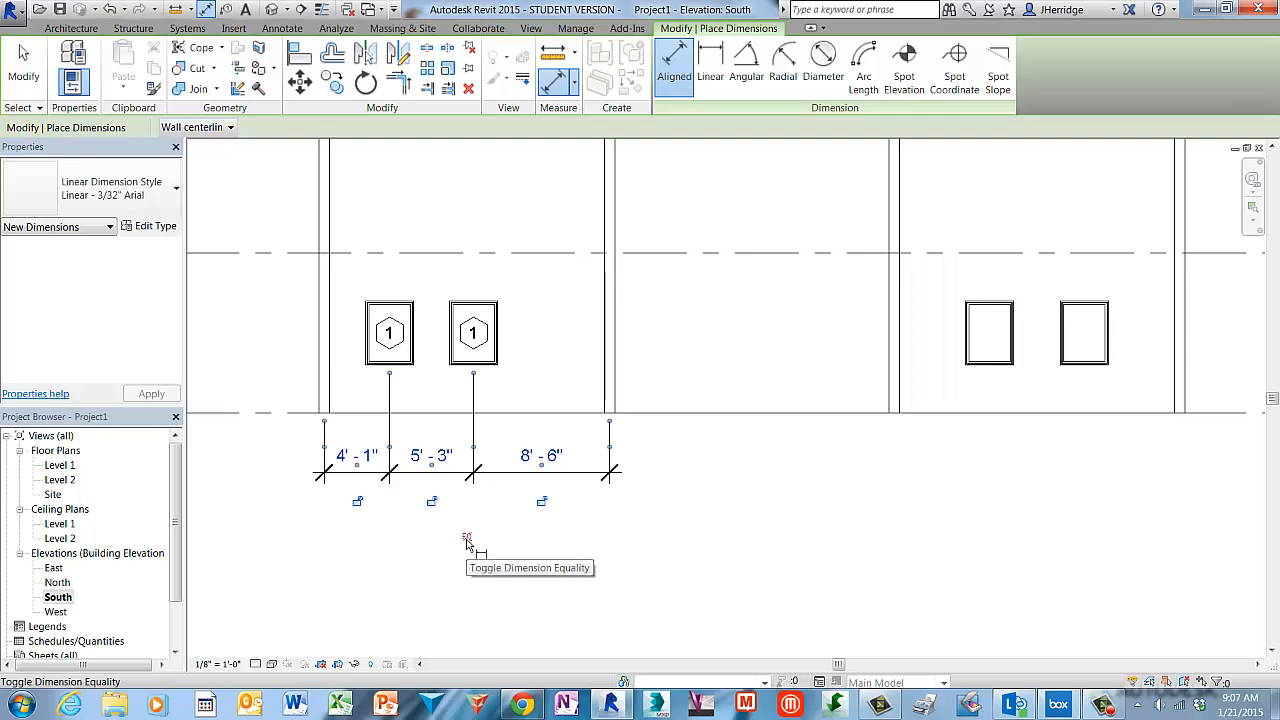
# Step: Apply an equality constraint to the left bay's dimension string so its two windows are evenly spaced
pyautogui.click(467, 540)
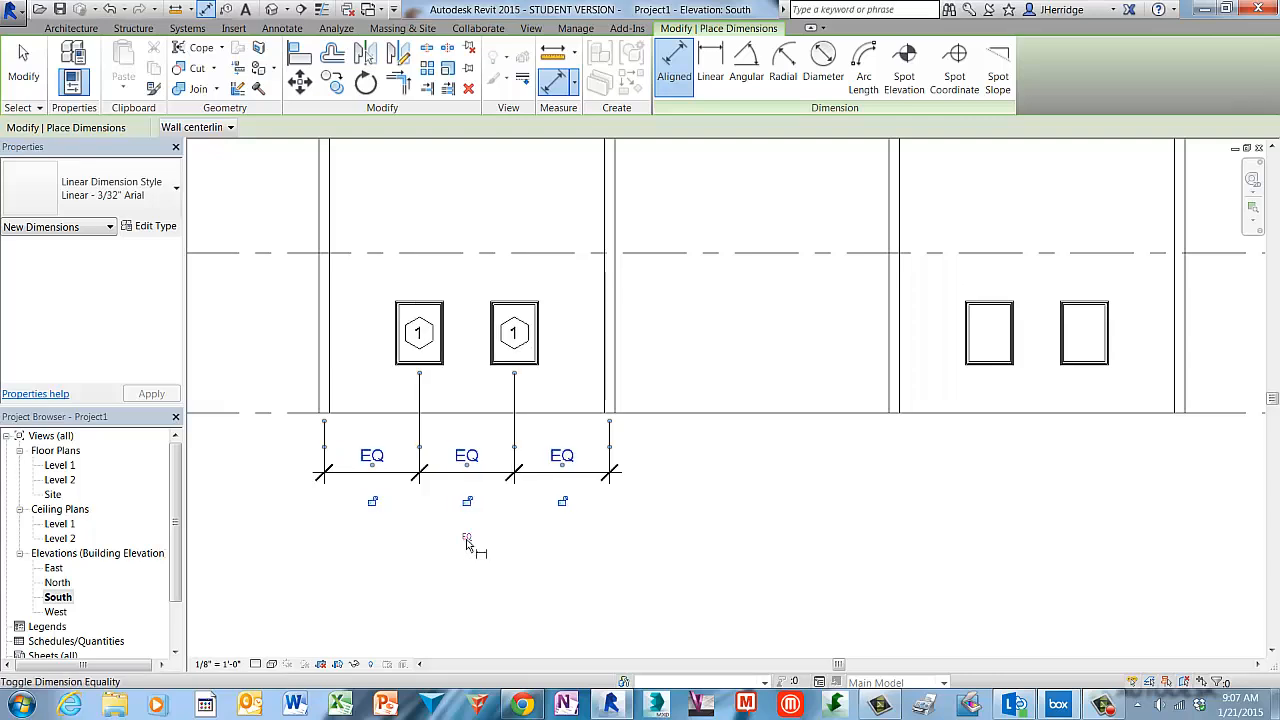
pyautogui.click(640, 553)
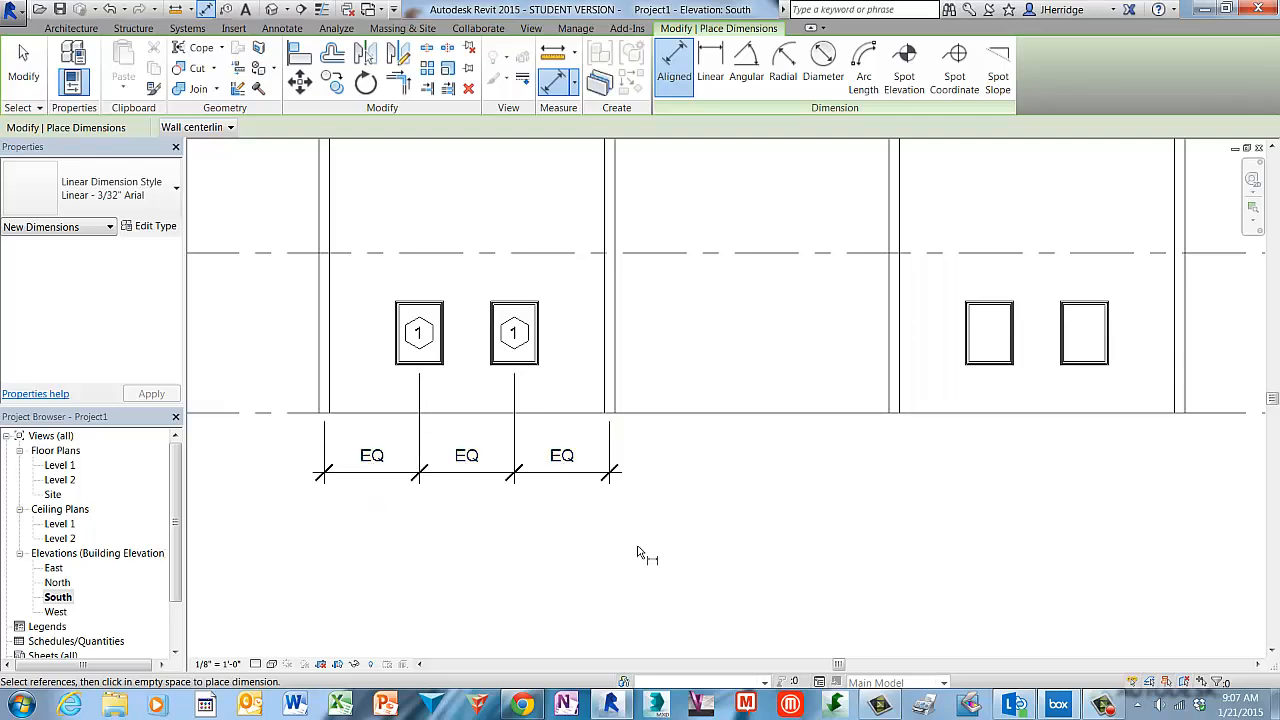
pyautogui.press('Escape')
# Step: Move the left exterior wall outward in the South elevation to widen the building and test the equality constraints
pyautogui.scroll(-3, 743, 493)
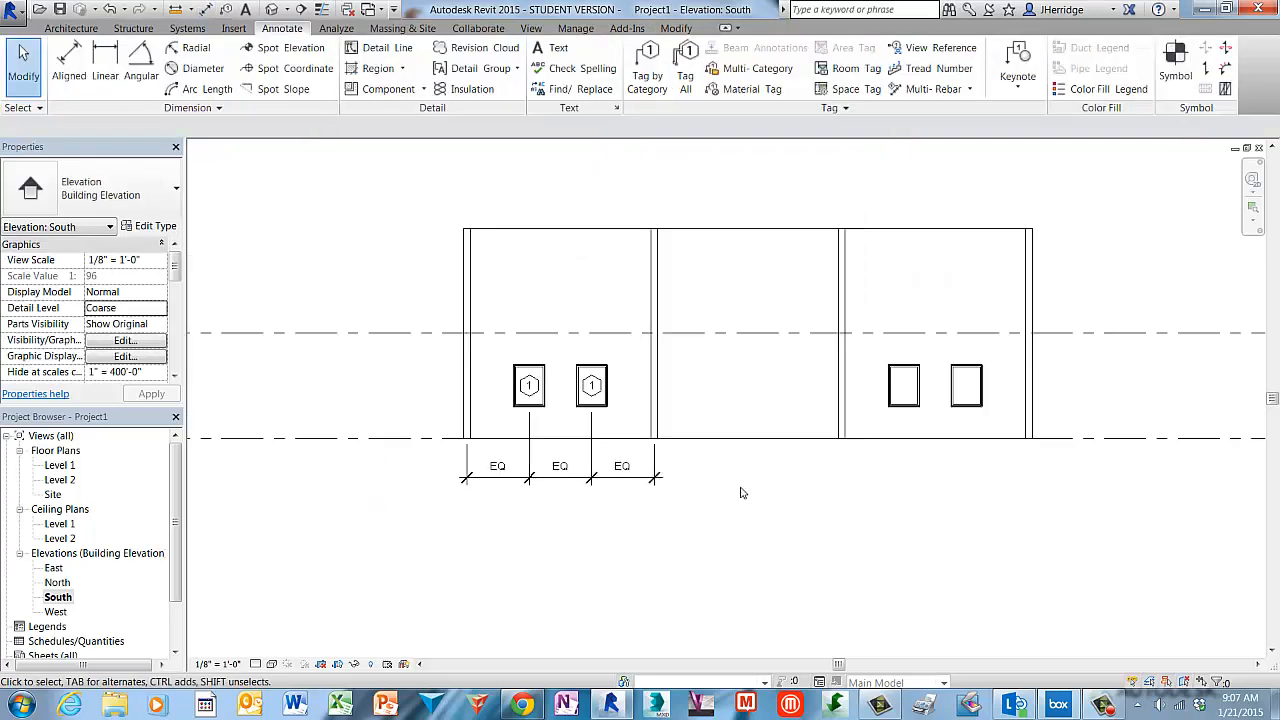
pyautogui.click(504, 305)
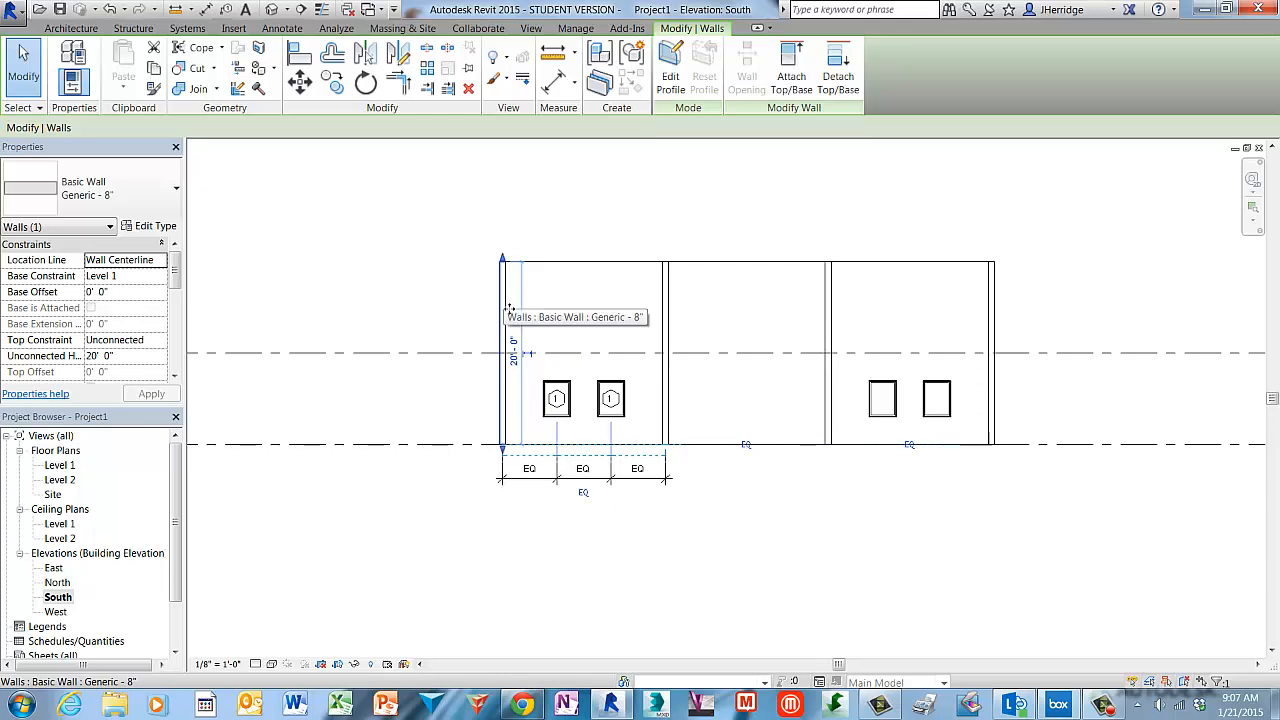
pyautogui.moveTo(509, 309); pyautogui.dragTo(442, 318)
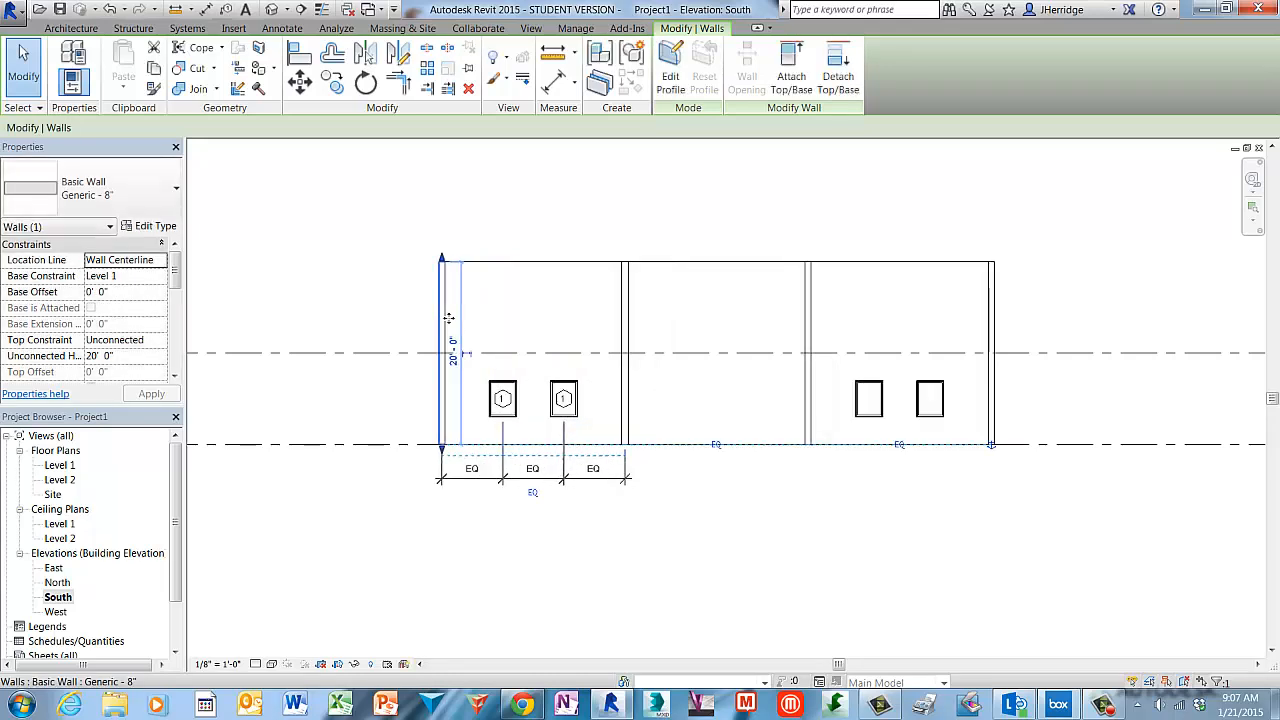
pyautogui.click(604, 536)
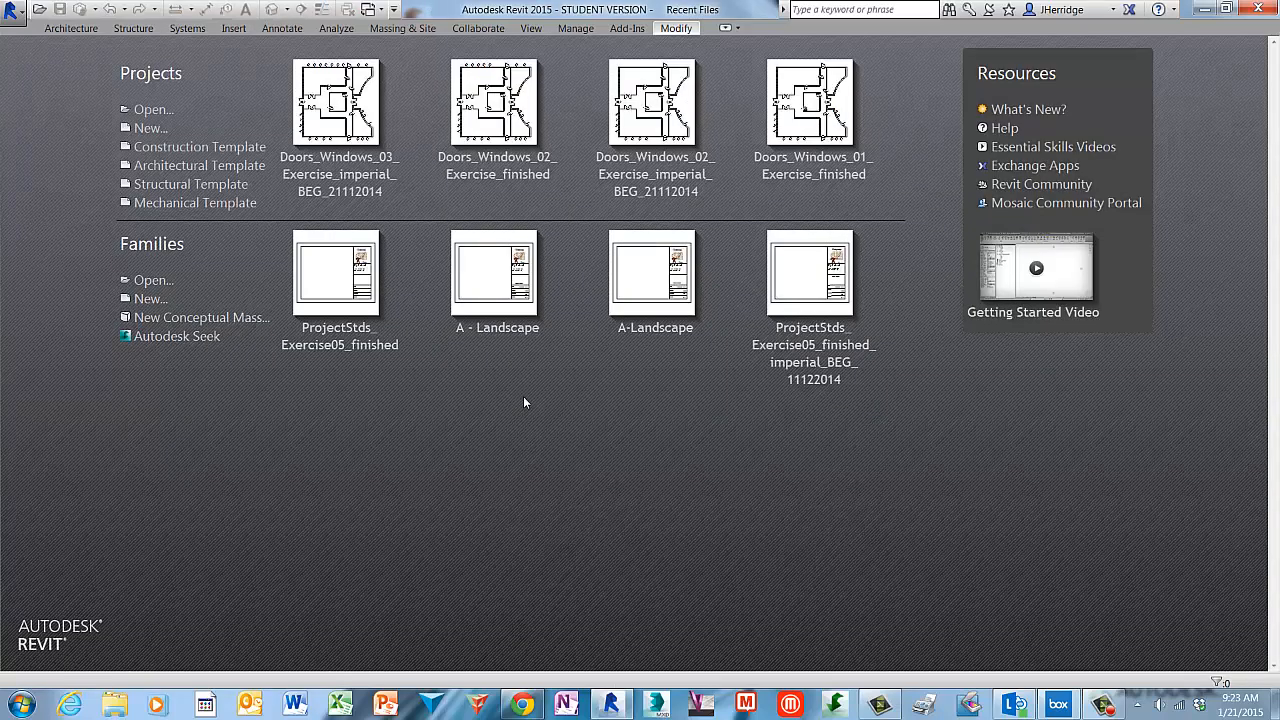
# Step: Open the project Doors_Windows_03_Exercise_imperial_BEG_21112014.rvt from the Revit Fundamentals folder 04_Doors_Windows Layout and Design
pyautogui.click(166, 114)
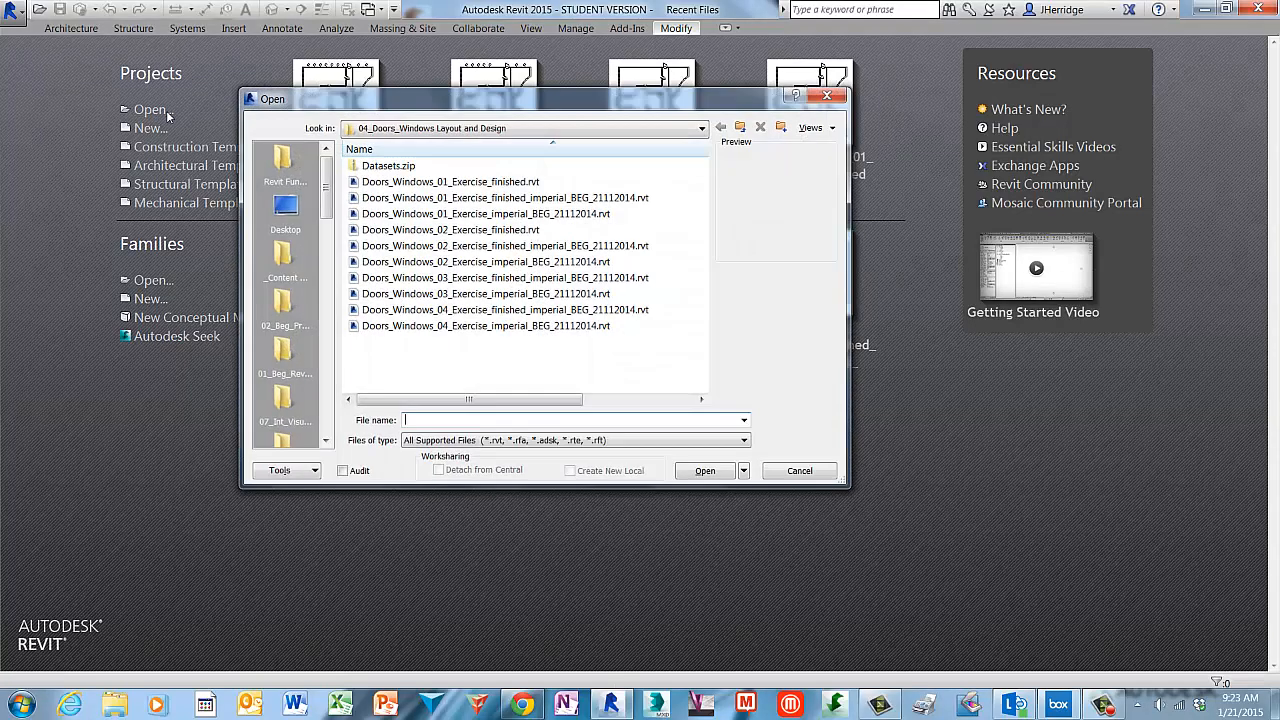
pyautogui.click(283, 163)
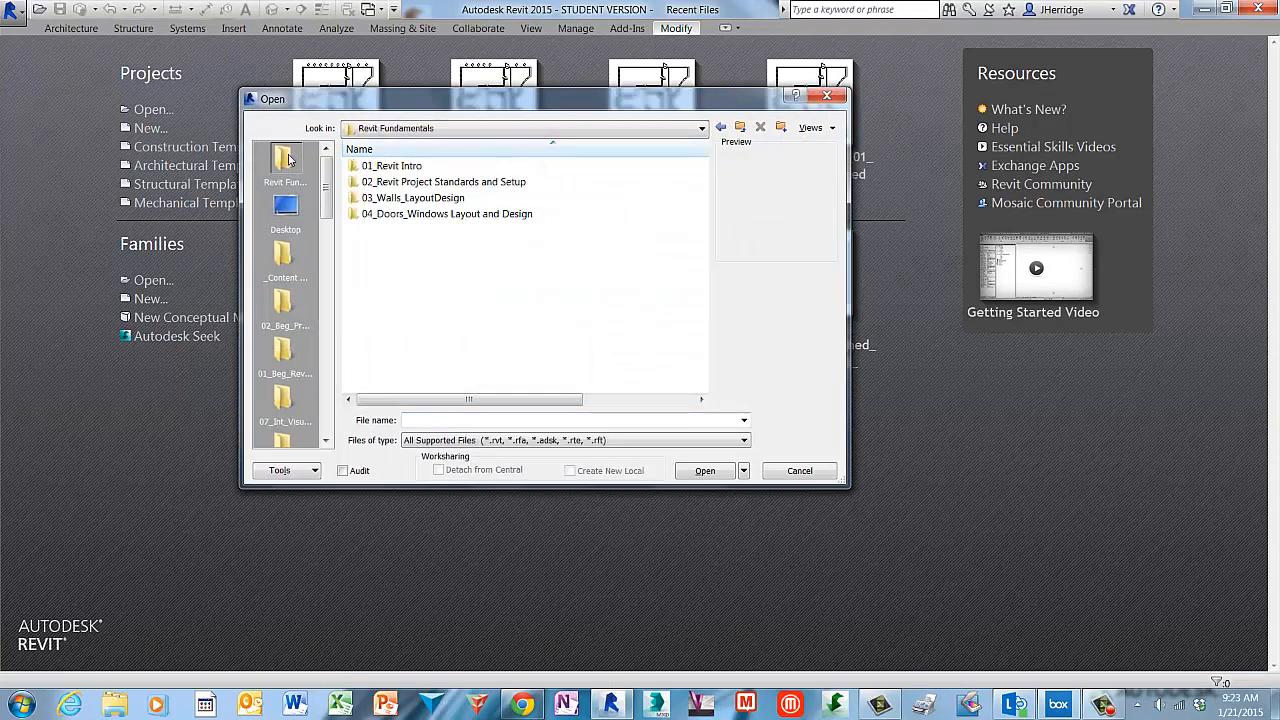
pyautogui.click(353, 216)
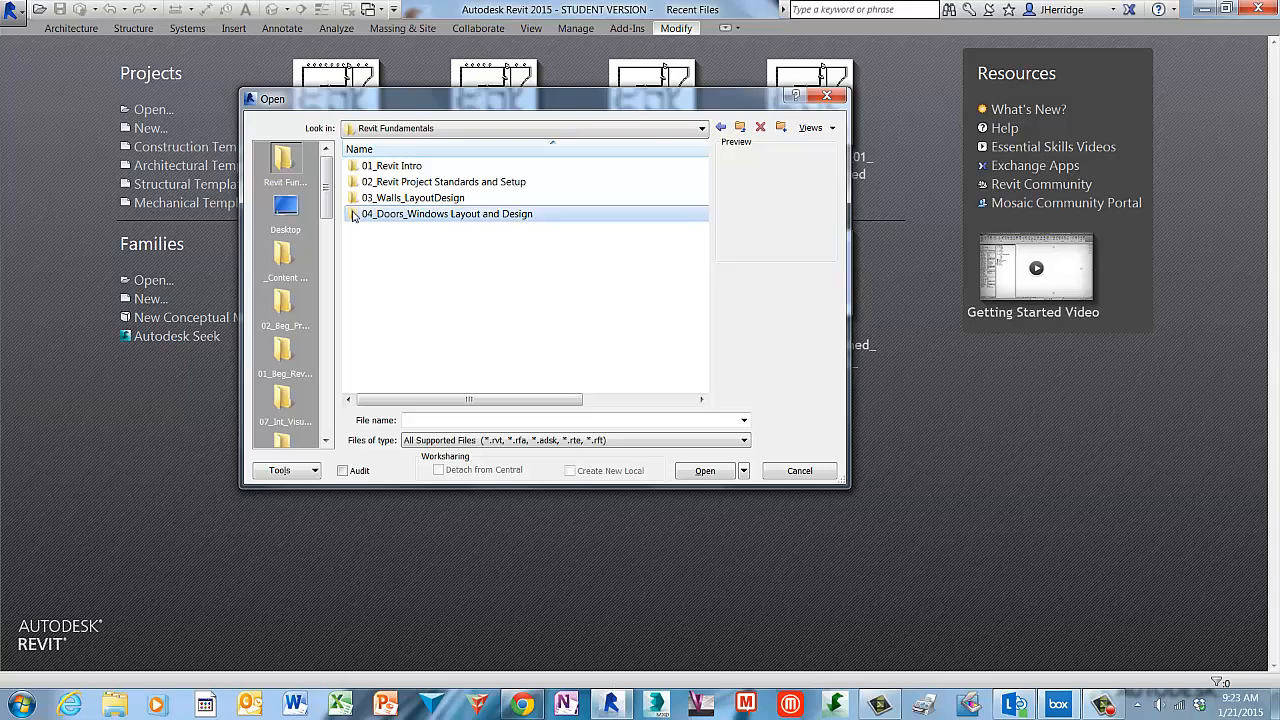
pyautogui.doubleClick(353, 216)
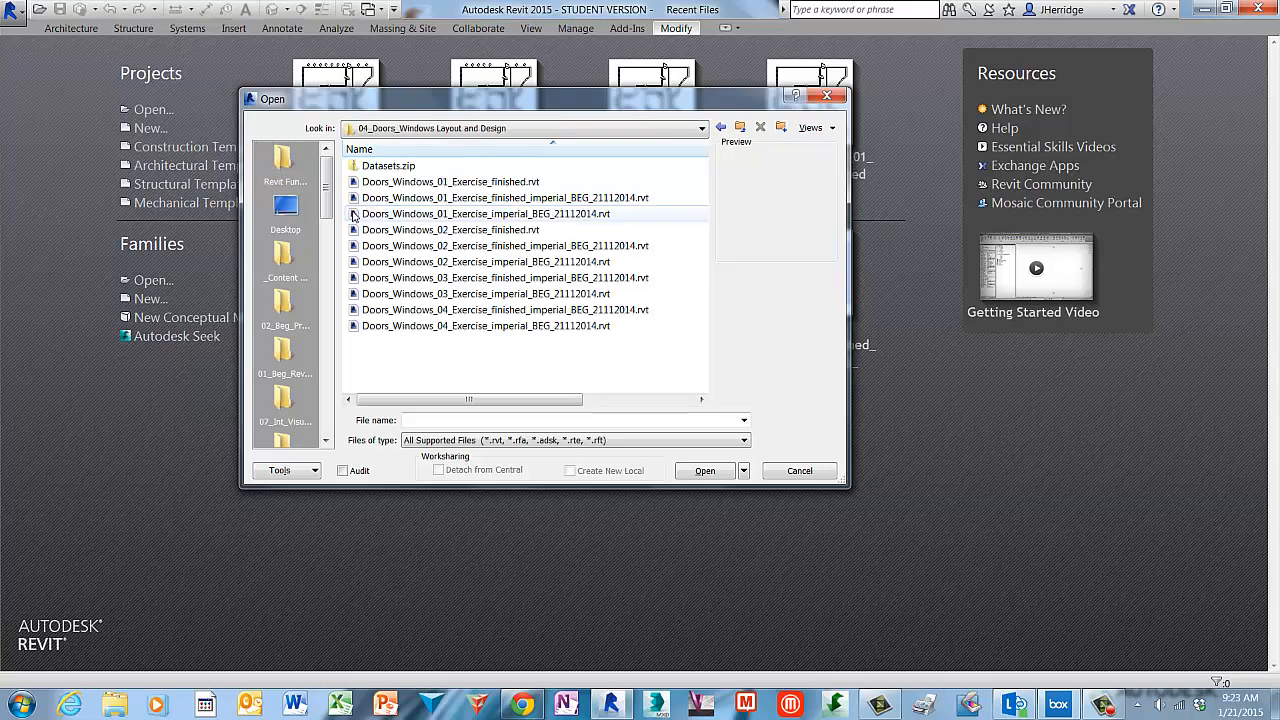
pyautogui.click(410, 294)
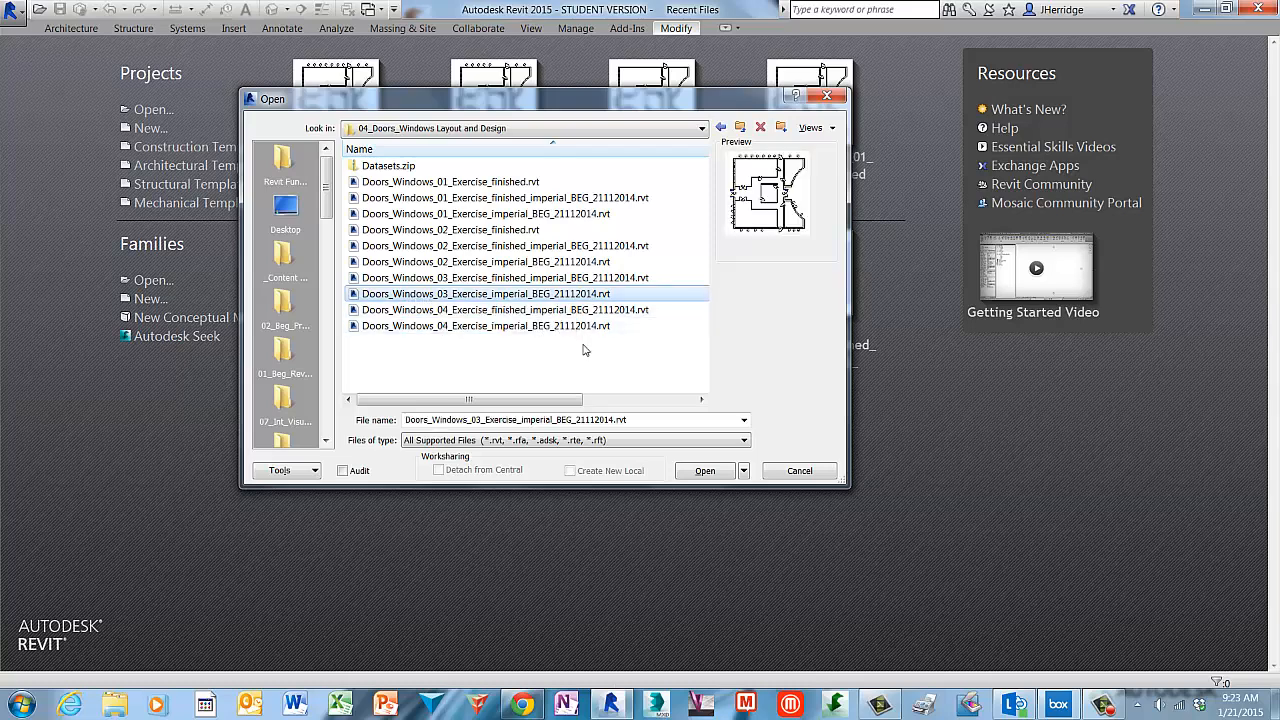
pyautogui.click(719, 476)
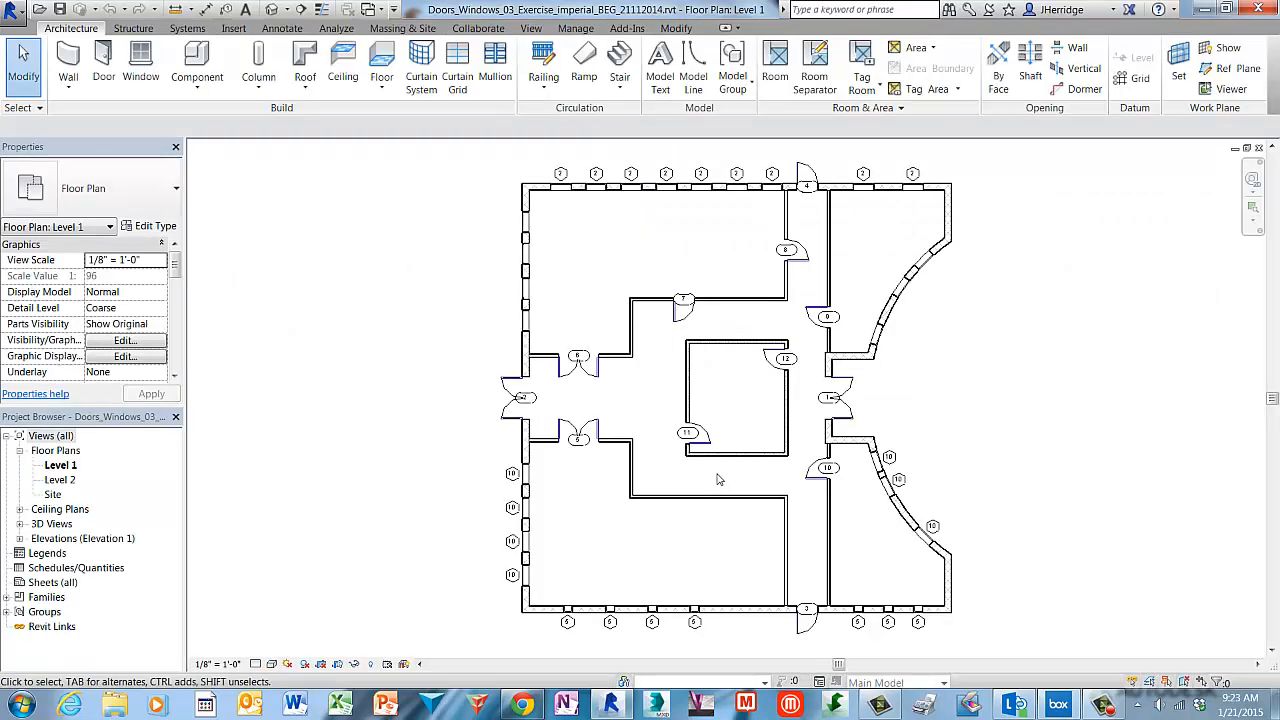
# Step: Place a Sgl Flush 36" x 84" door in the horizontal partition below the central room, 5' 0" from its left corner and swinging into the lower room
pyautogui.click(710, 495)
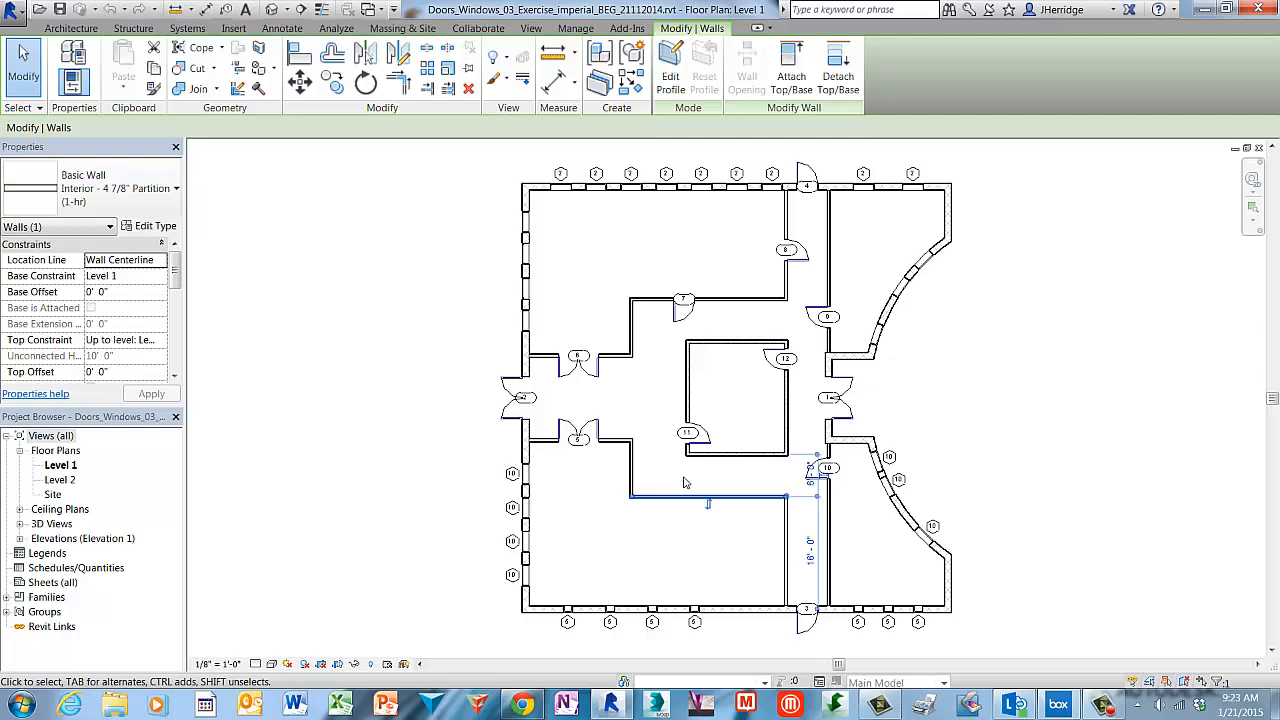
pyautogui.press('Escape')
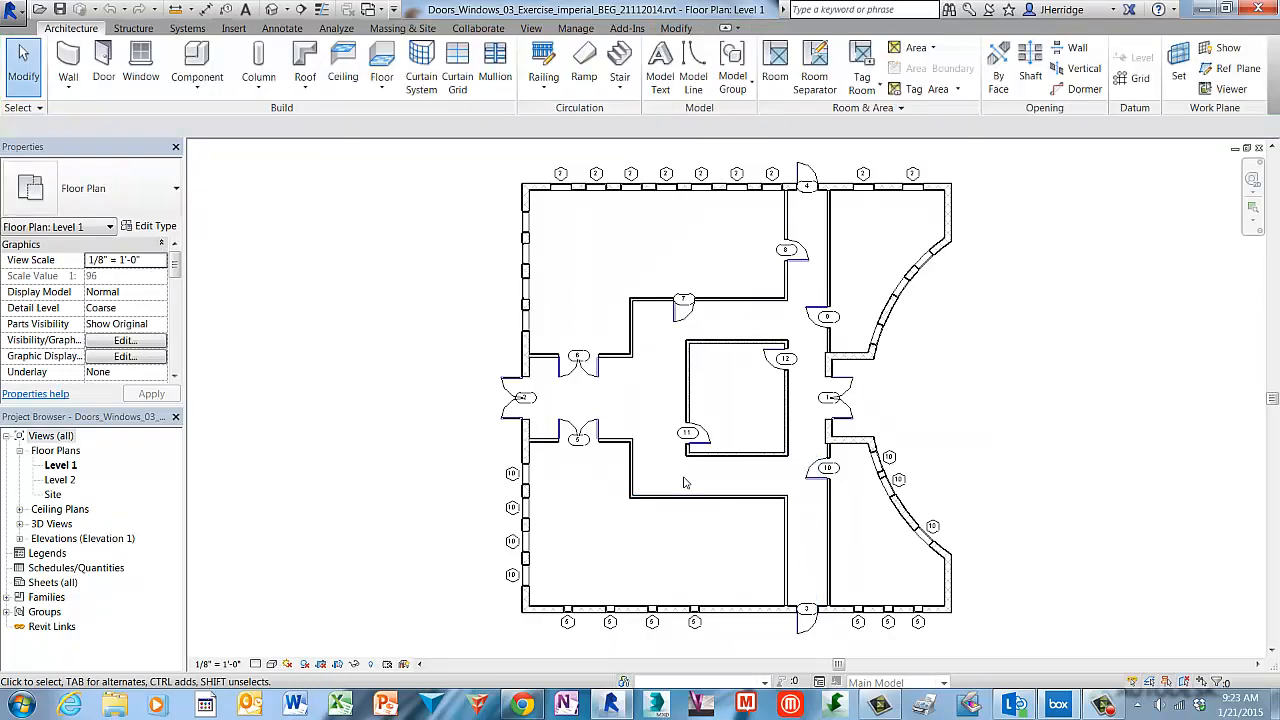
pyautogui.click(105, 60)
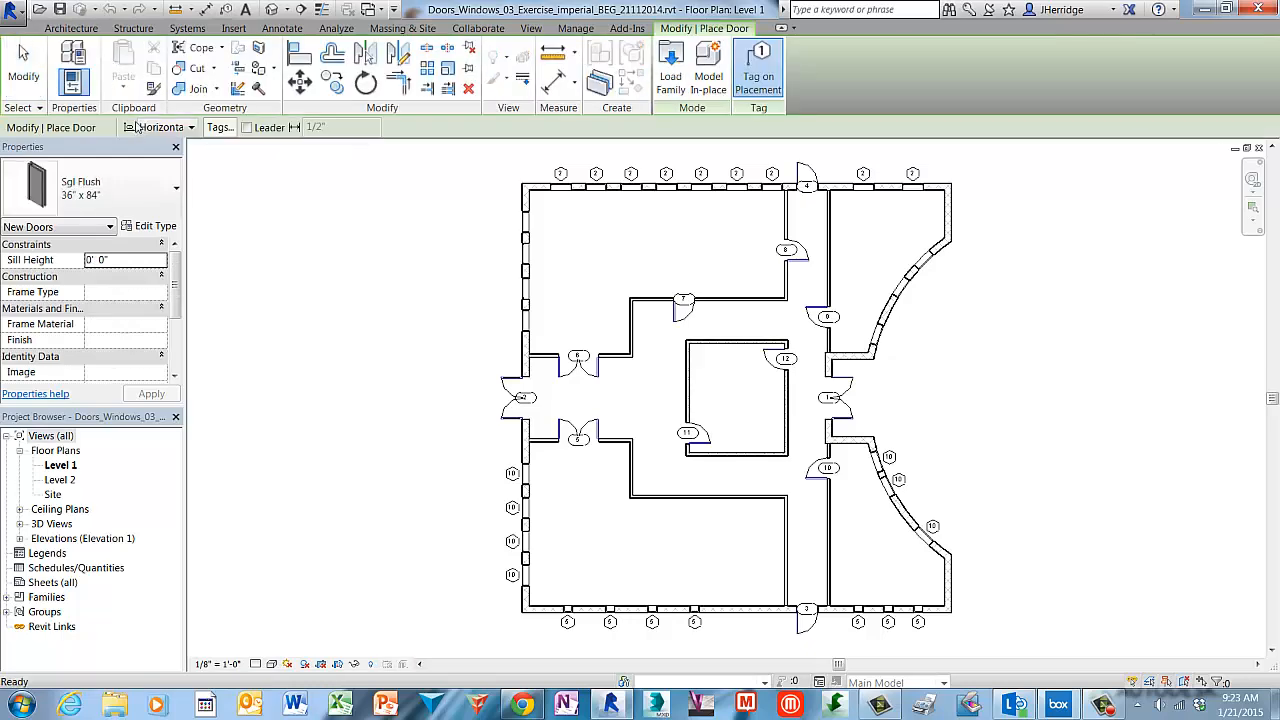
pyautogui.click(167, 193)
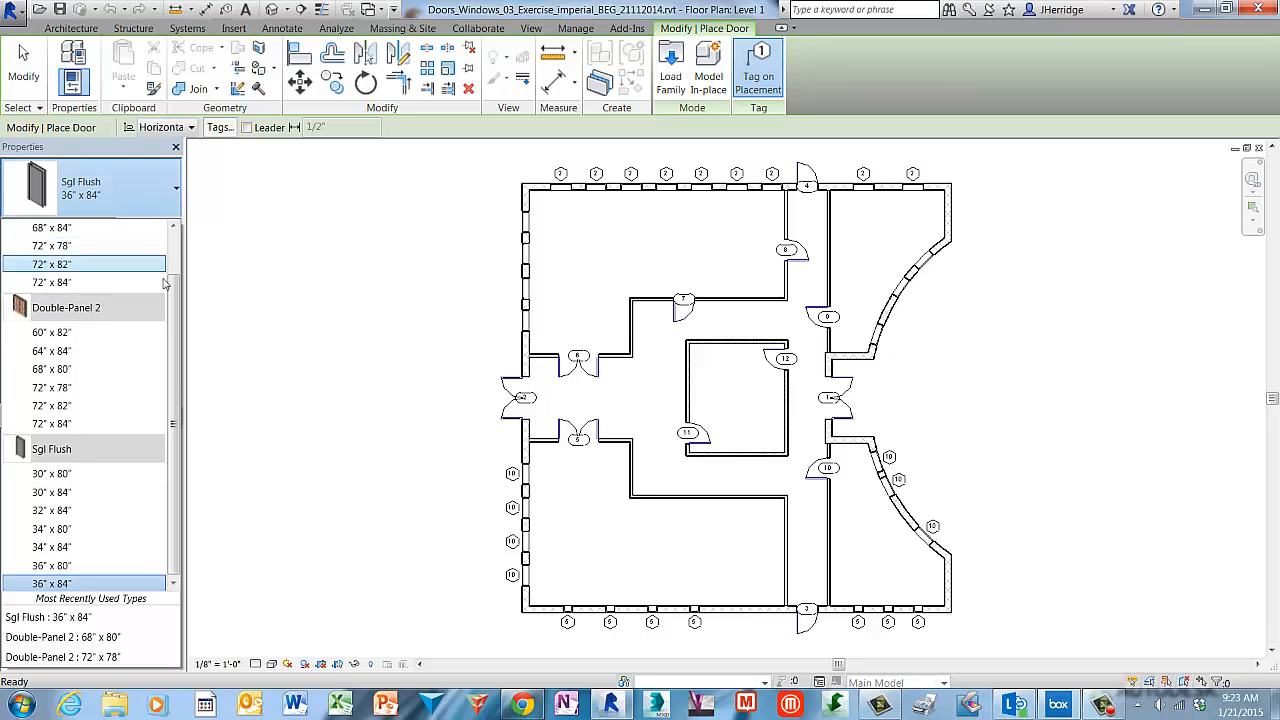
pyautogui.click(125, 583)
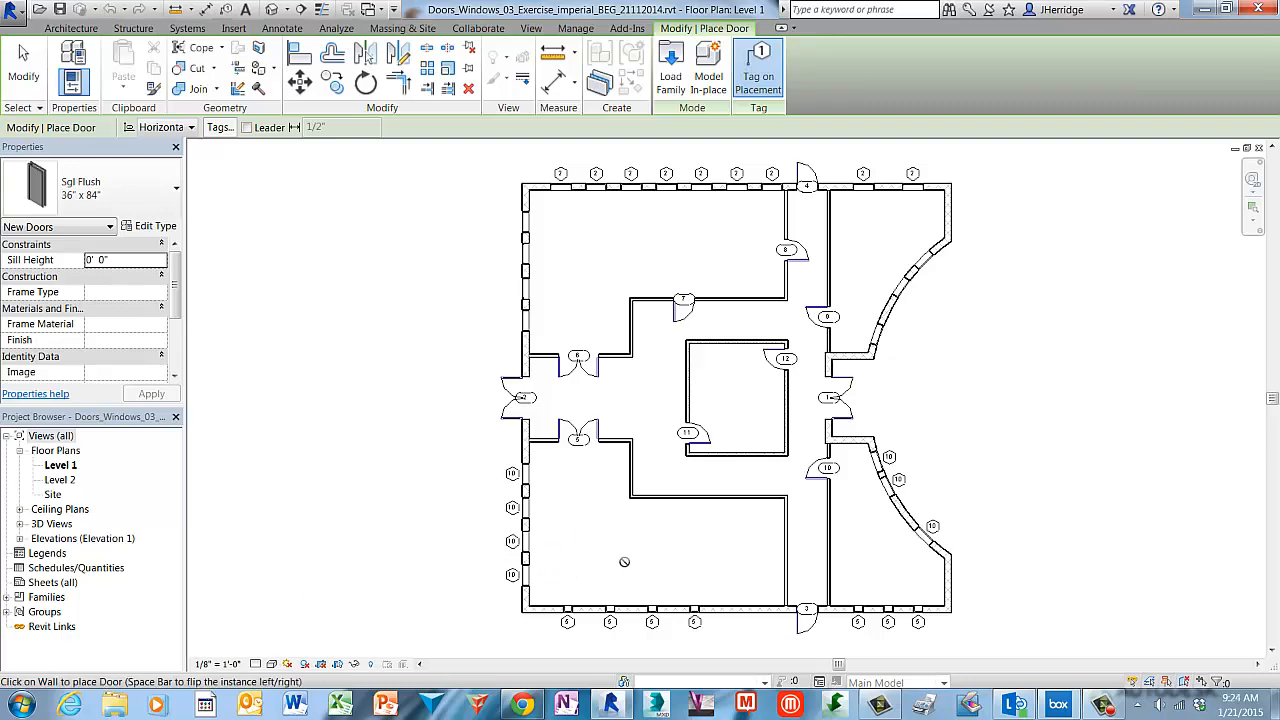
pyautogui.scroll(3, 696, 538)
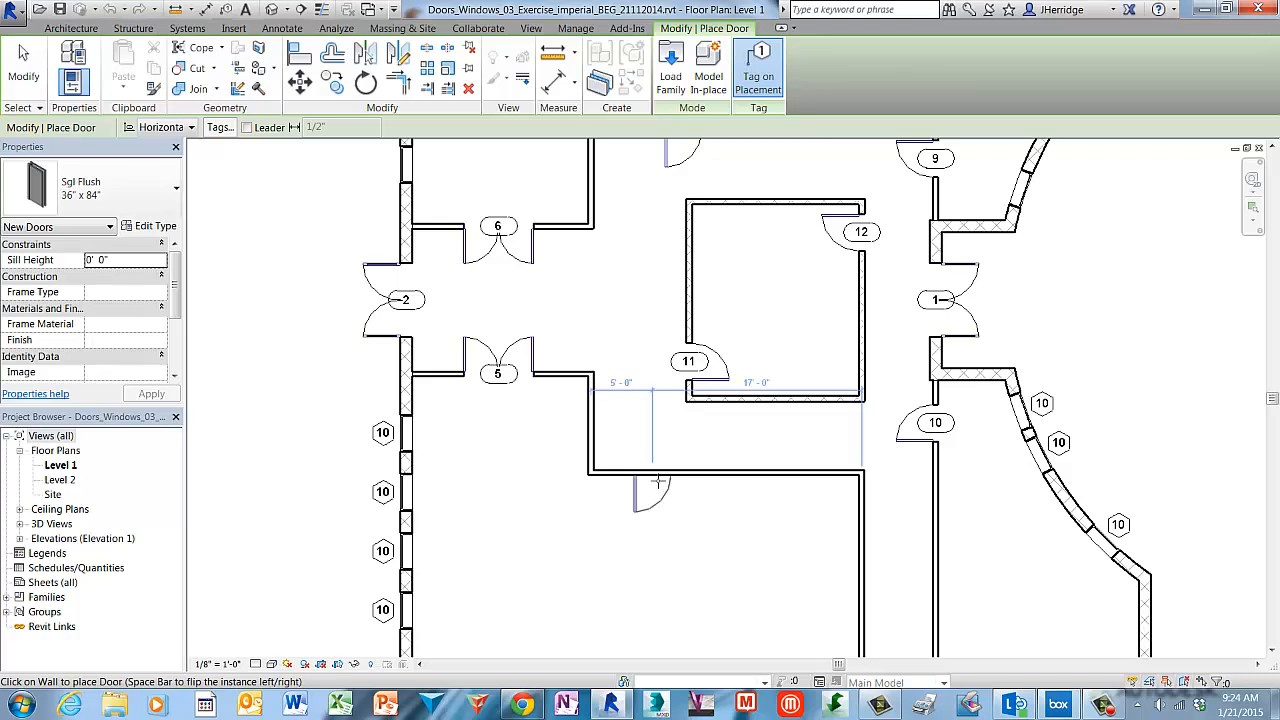
pyautogui.click(658, 481)
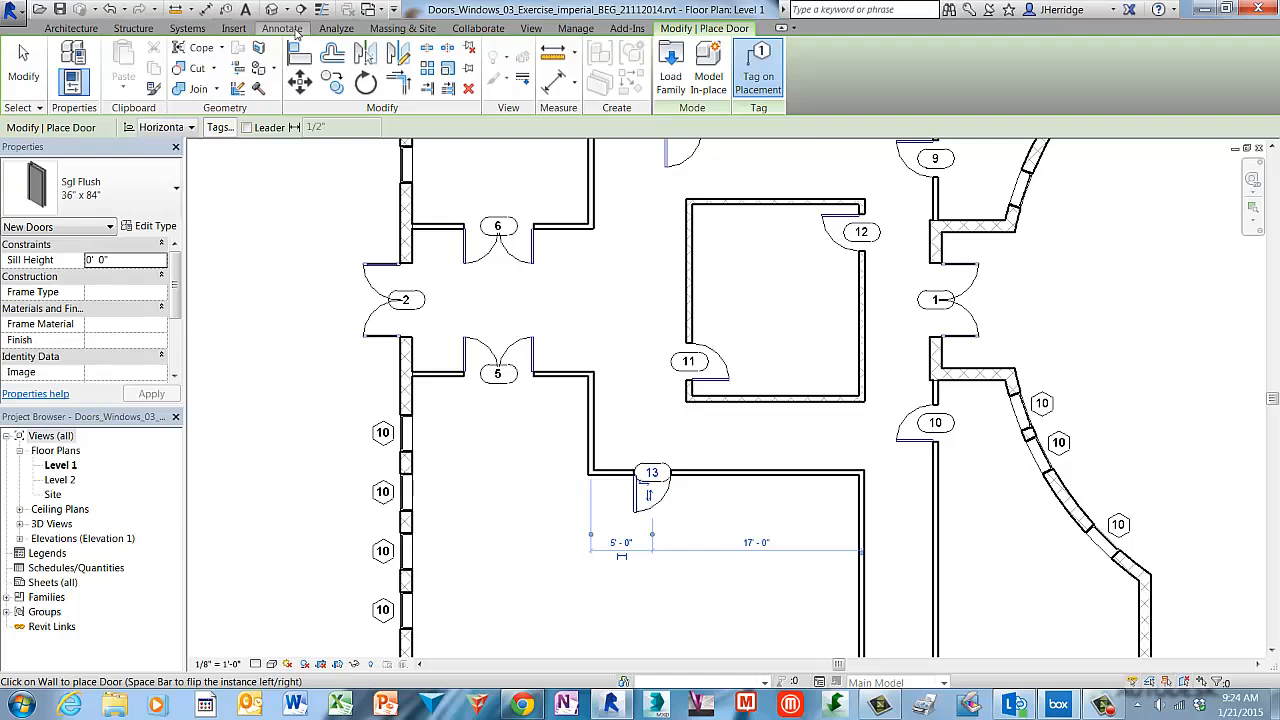
# Step: Place an aligned dimension string below door 13, from the left partition through the door's center to the right partition
pyautogui.click(283, 28)
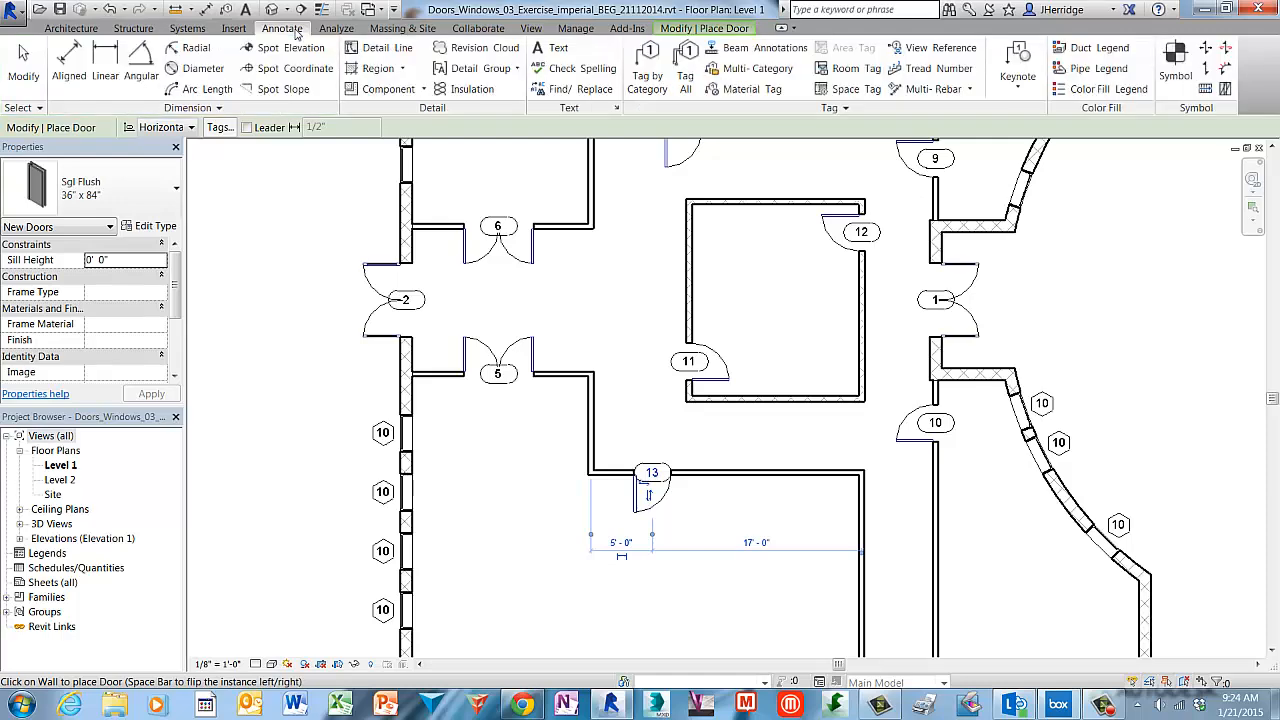
pyautogui.click(70, 72)
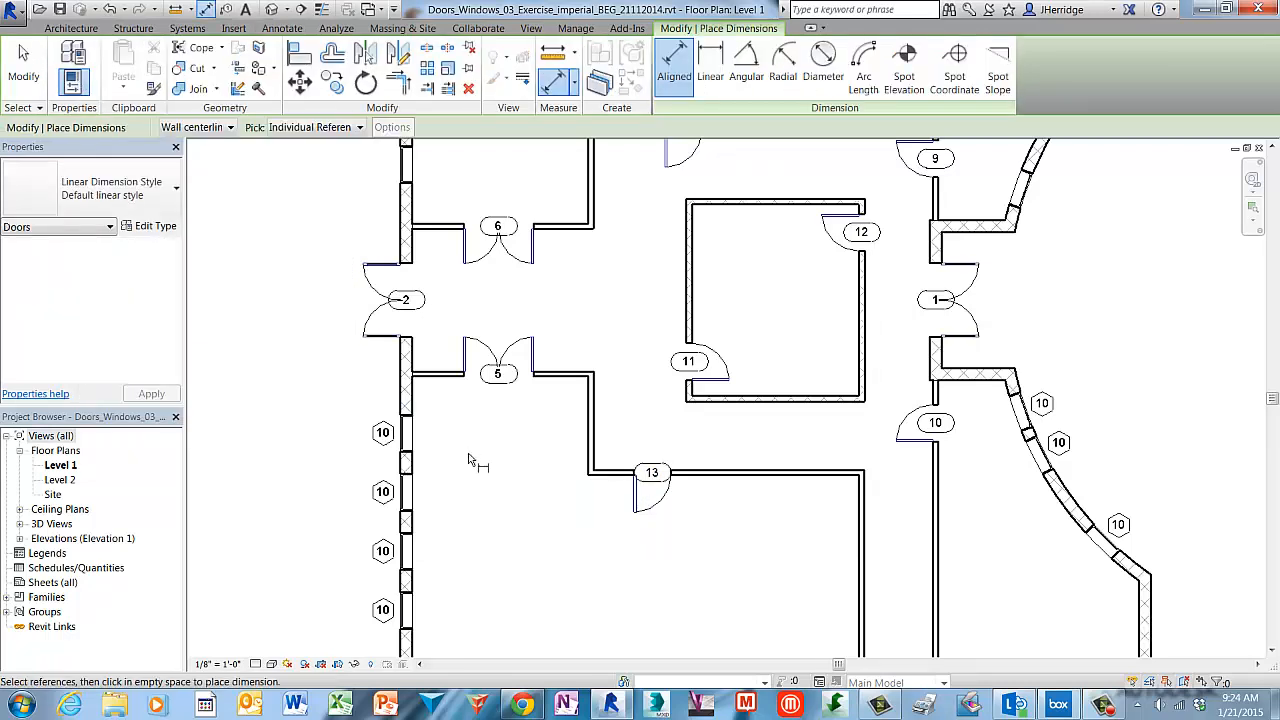
pyautogui.click(595, 465)
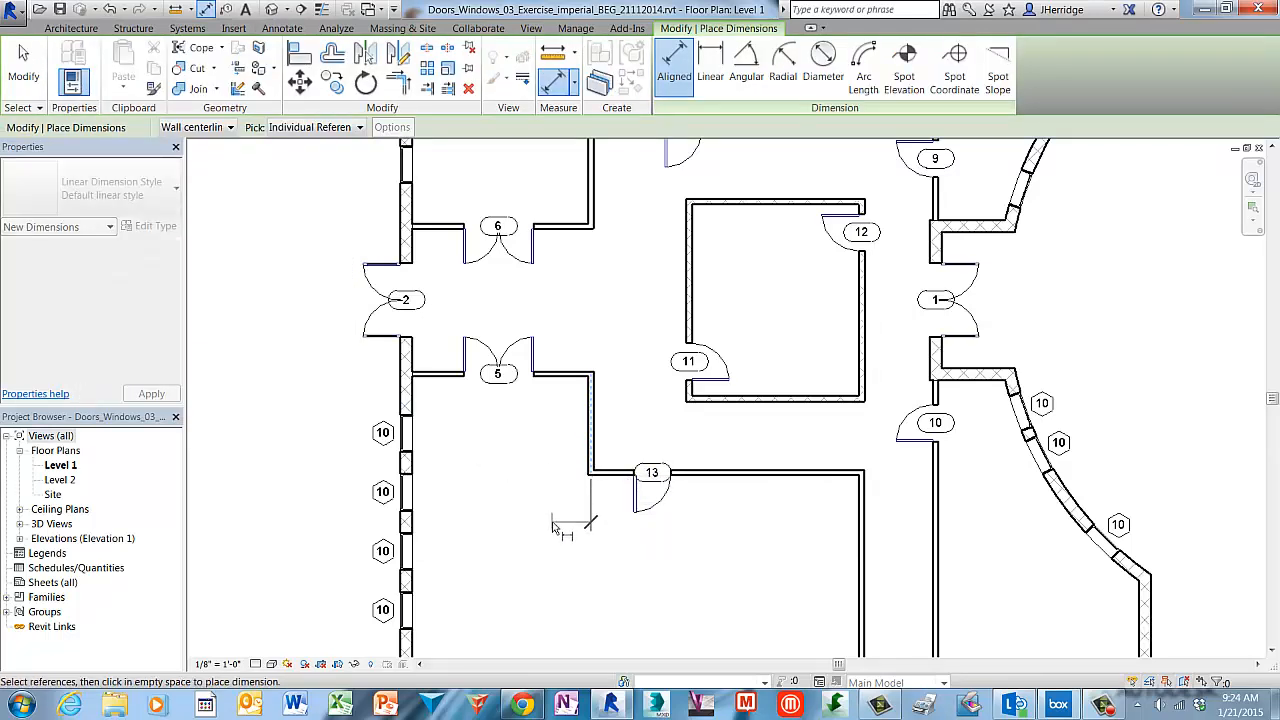
pyautogui.click(654, 500)
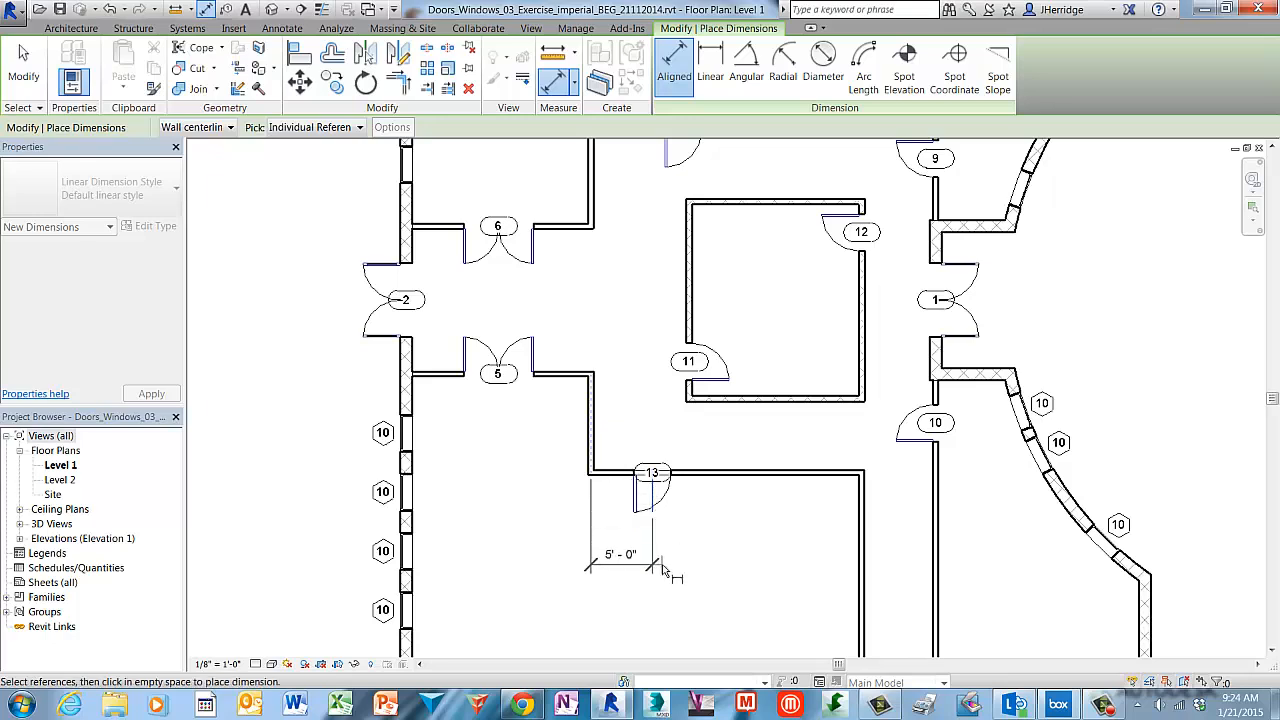
pyautogui.click(866, 537)
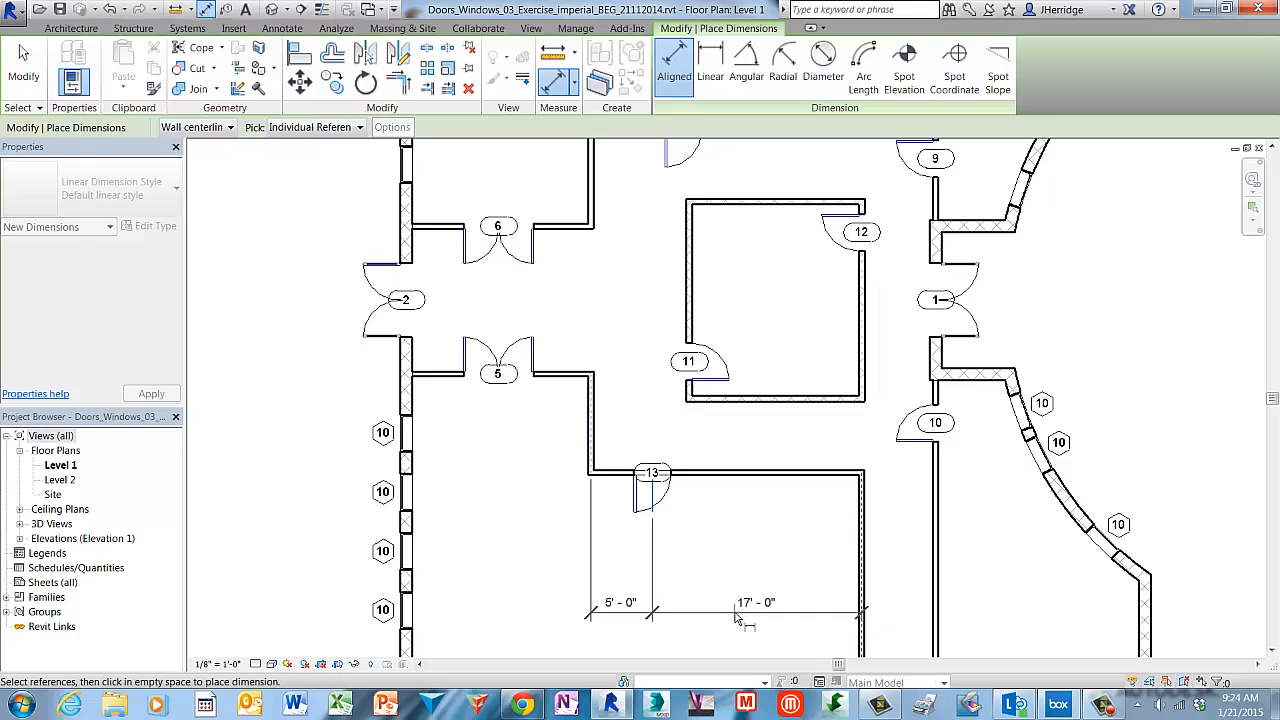
pyautogui.click(737, 619)
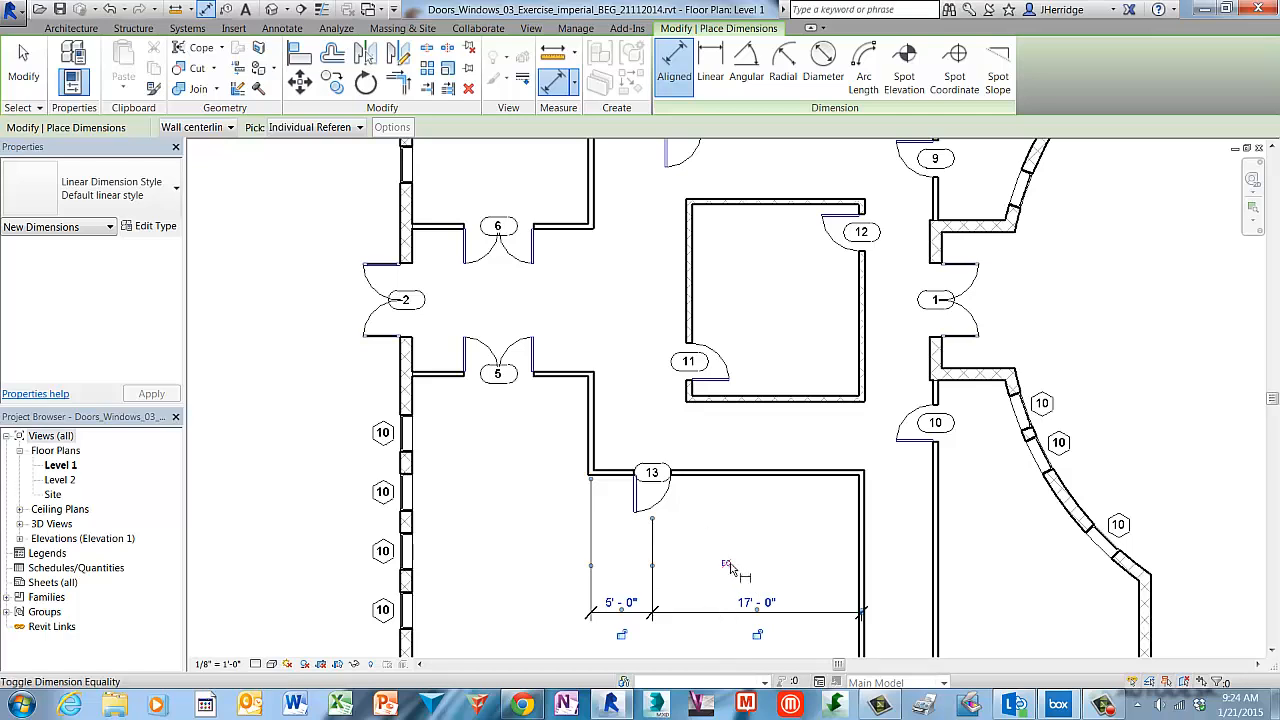
# Step: Apply an equality constraint to door 13's dimension string so the door is centered between the two partitions
pyautogui.click(727, 567)
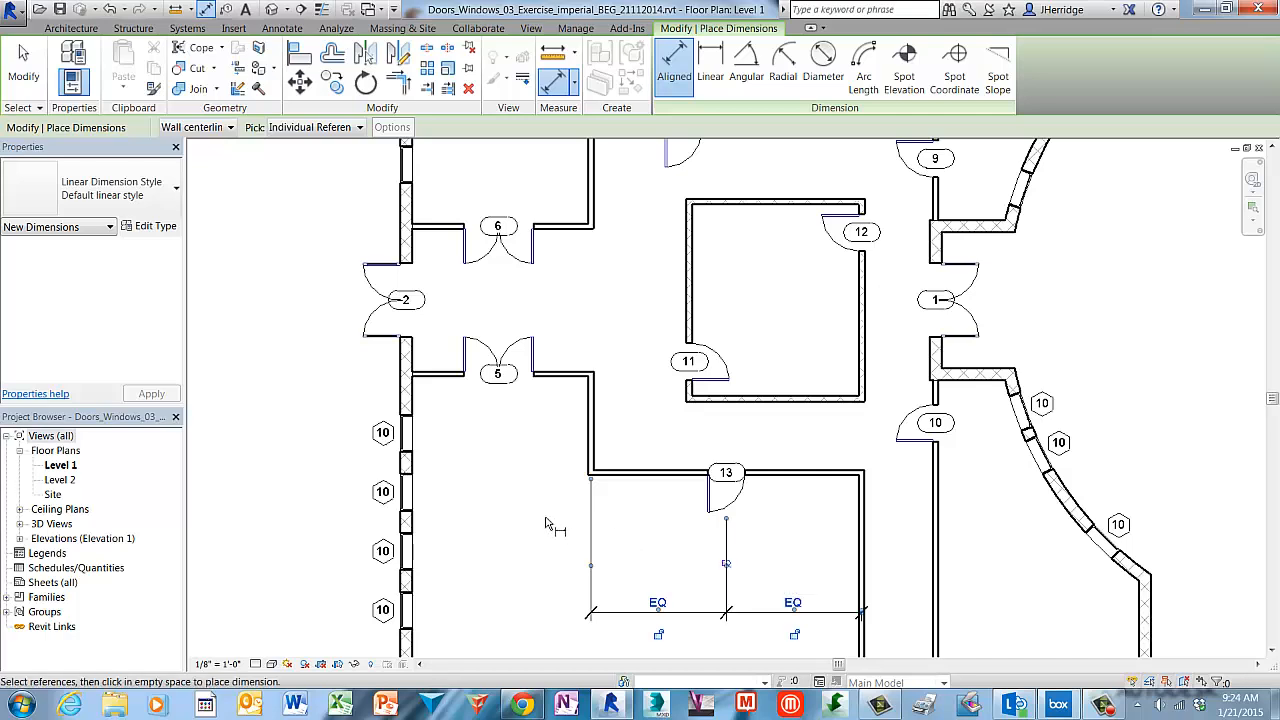
pyautogui.press('Escape')
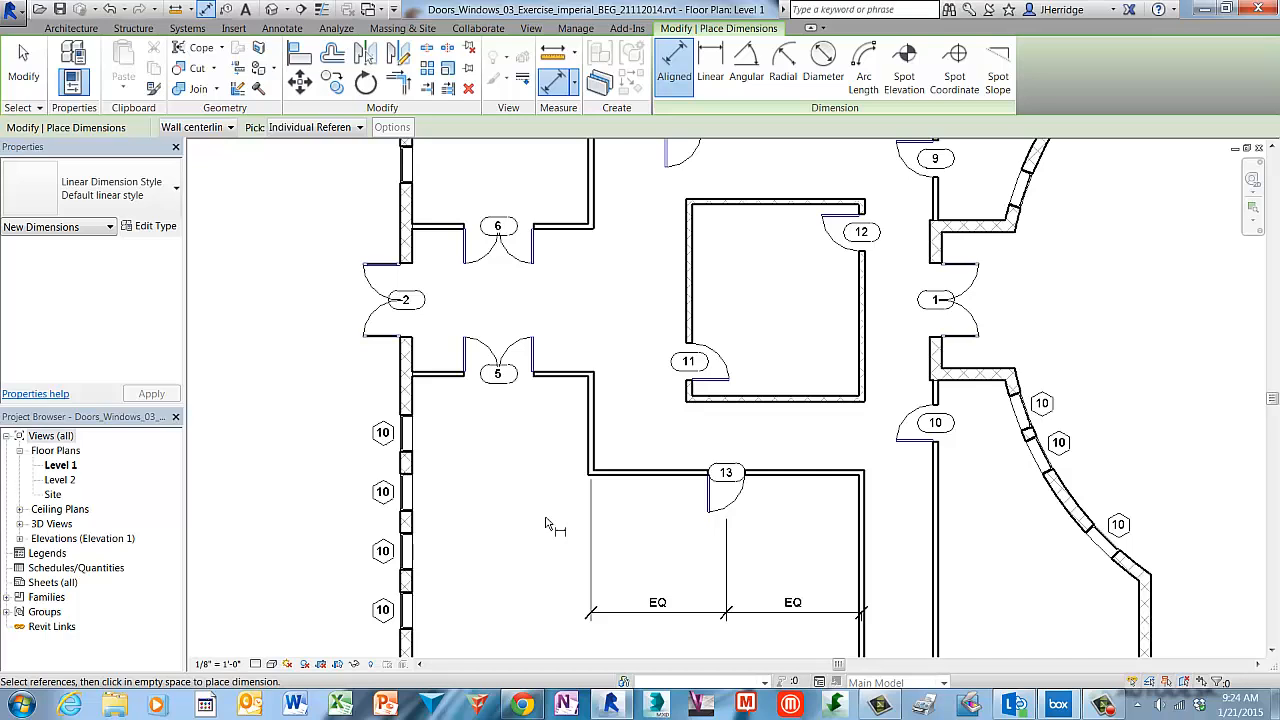
pyautogui.press('Escape')
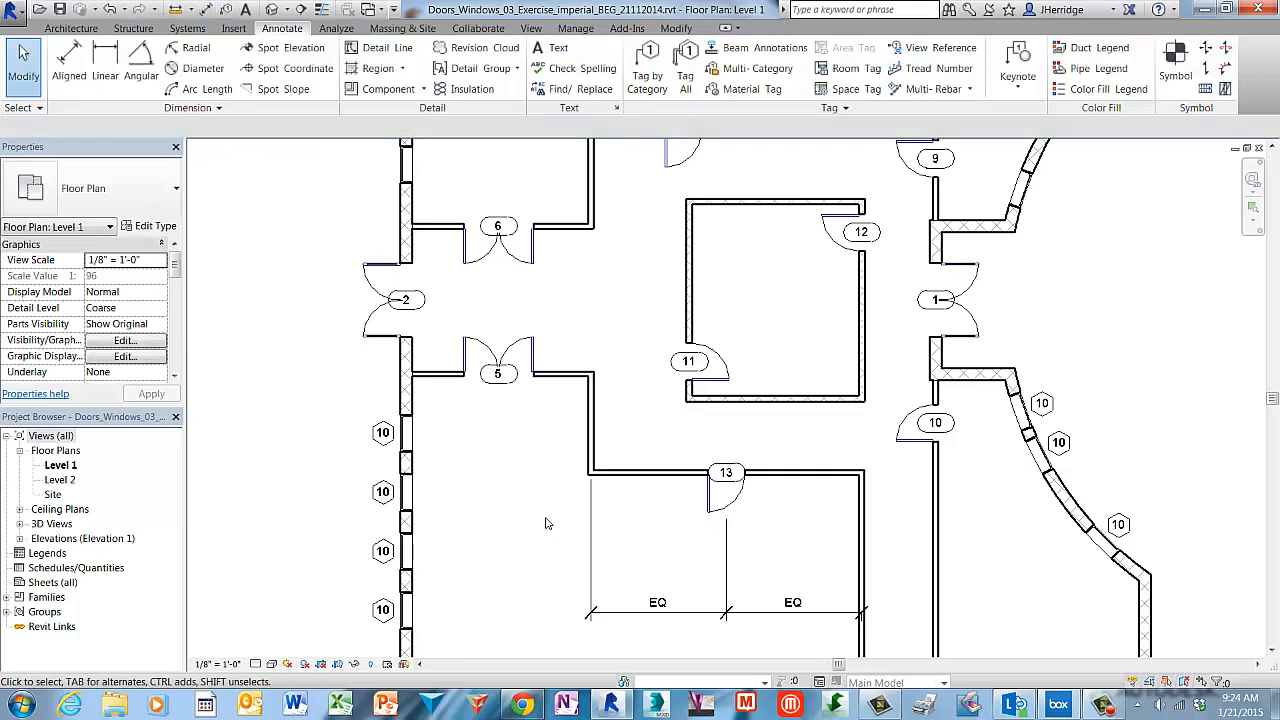
pyautogui.click(688, 295)
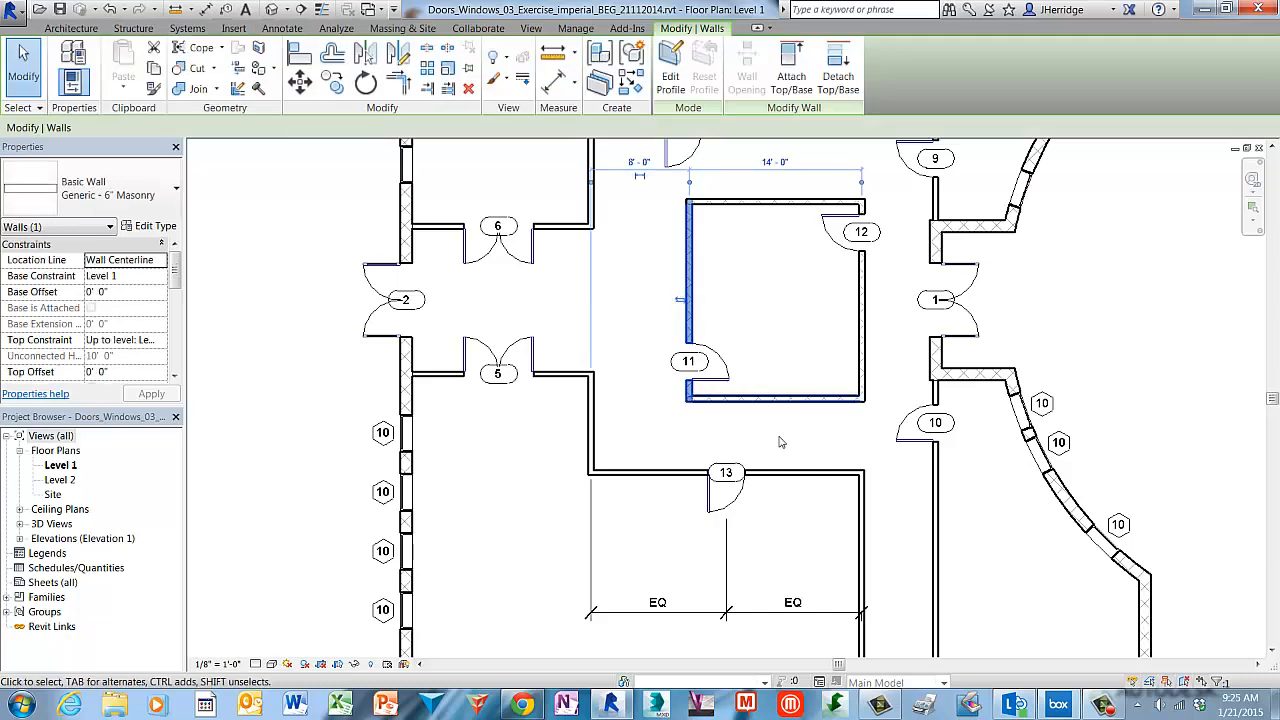
pyautogui.keyDown('ctrl'); pyautogui.click(866, 549); pyautogui.keyUp('ctrl')
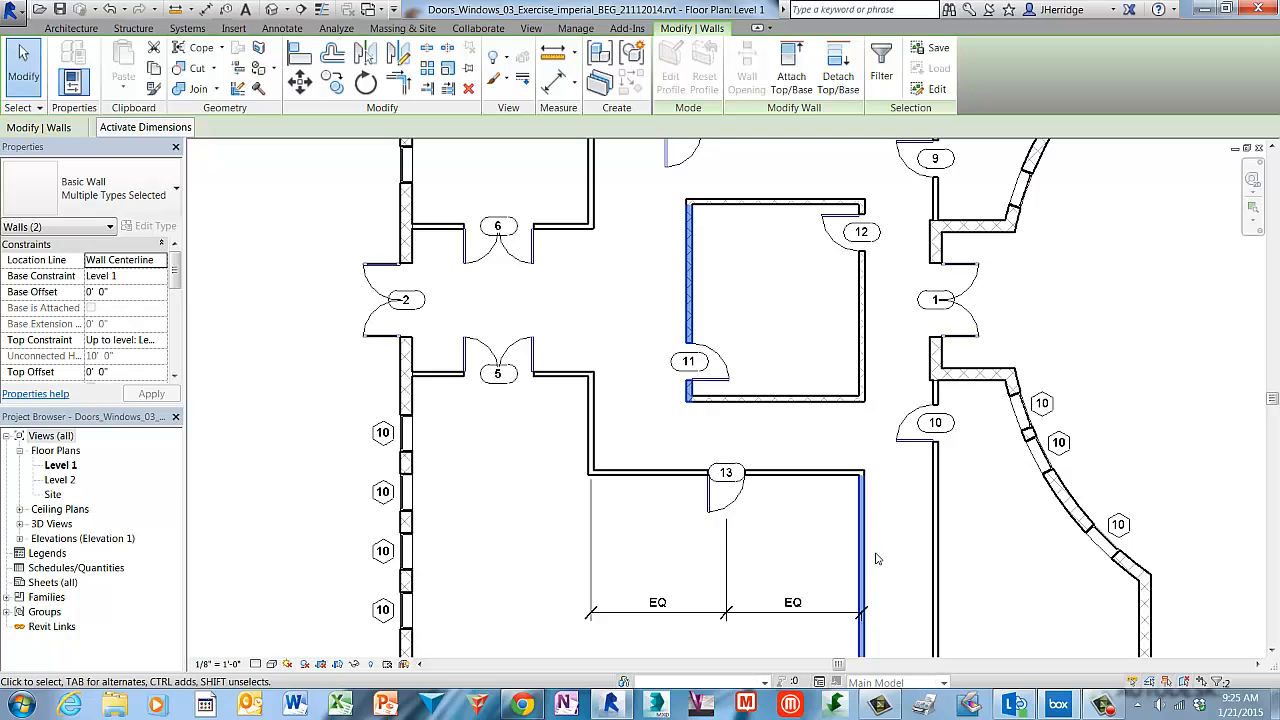
pyautogui.press('Escape')
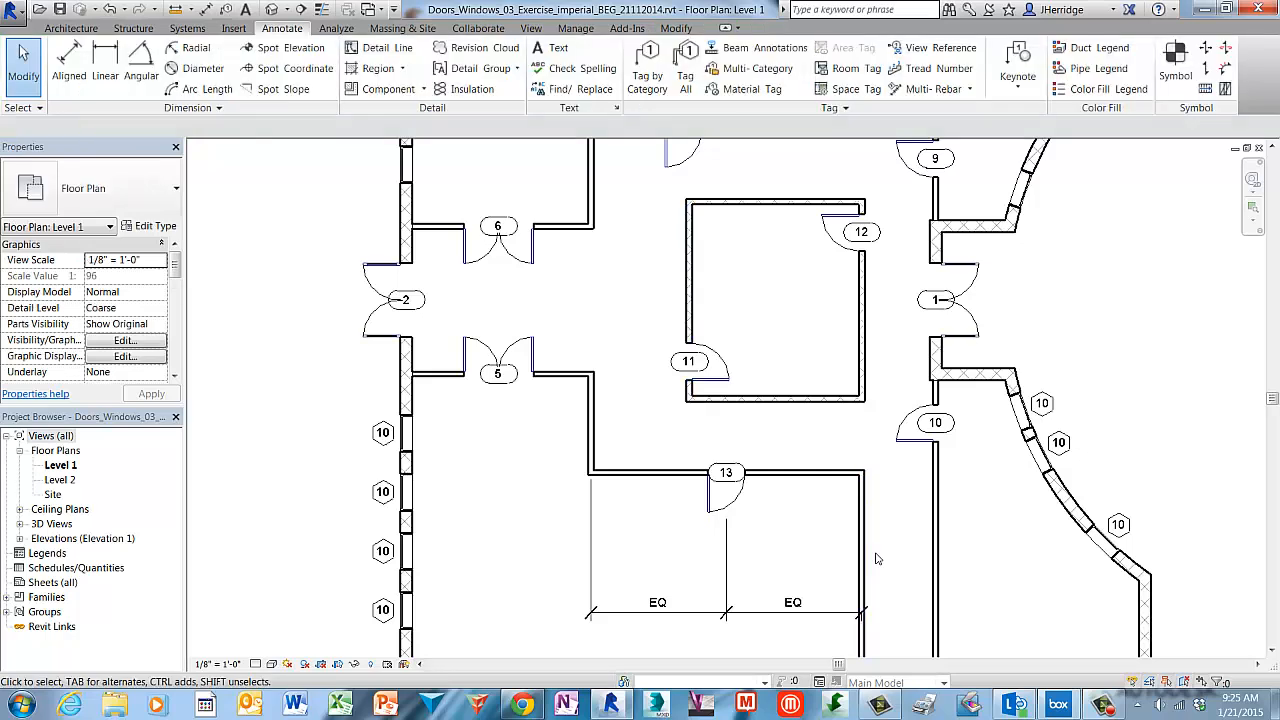
# Step: Align the partition right of door 13 with the left face of the central room's left wall and lock the alignment
pyautogui.click(676, 29)
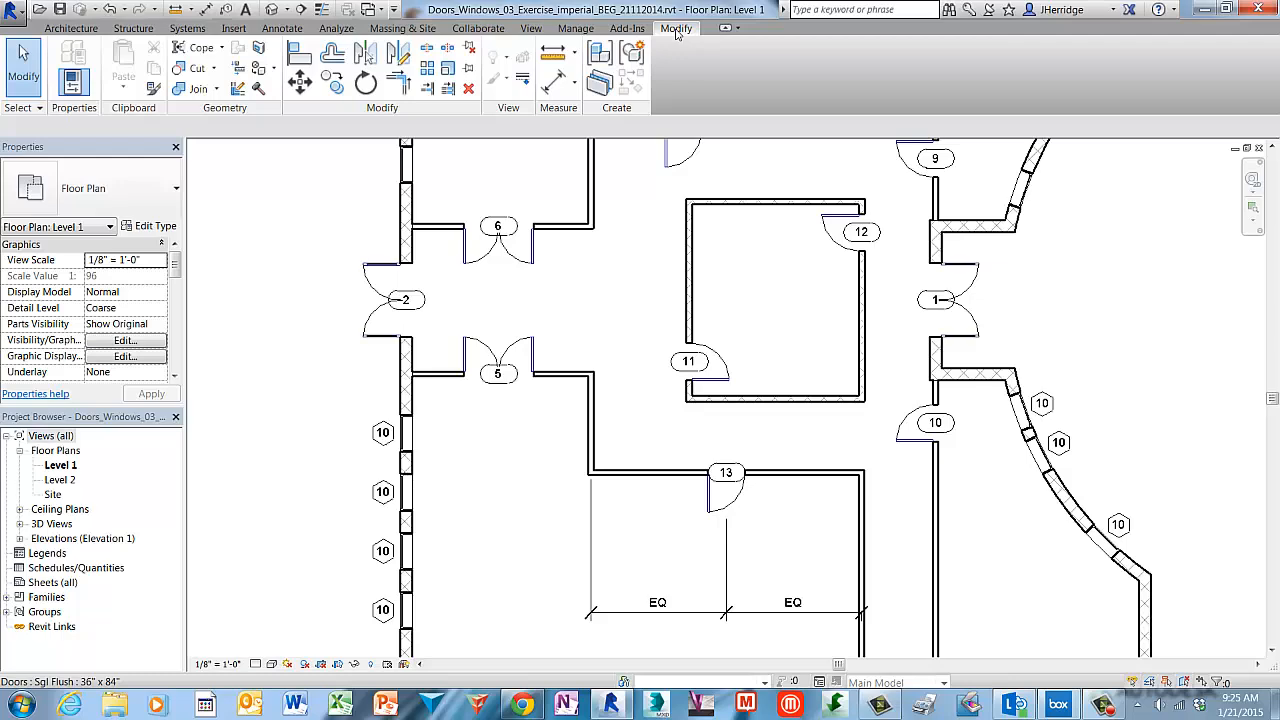
pyautogui.click(300, 56)
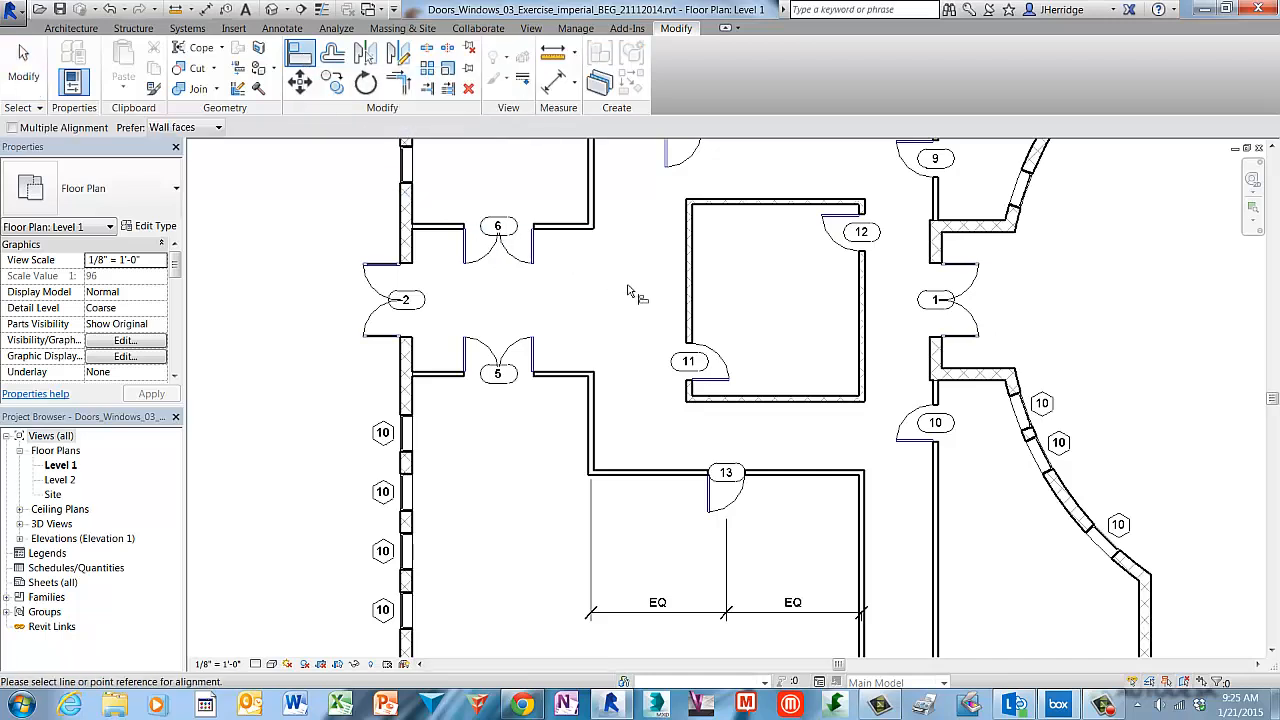
pyautogui.click(688, 323)
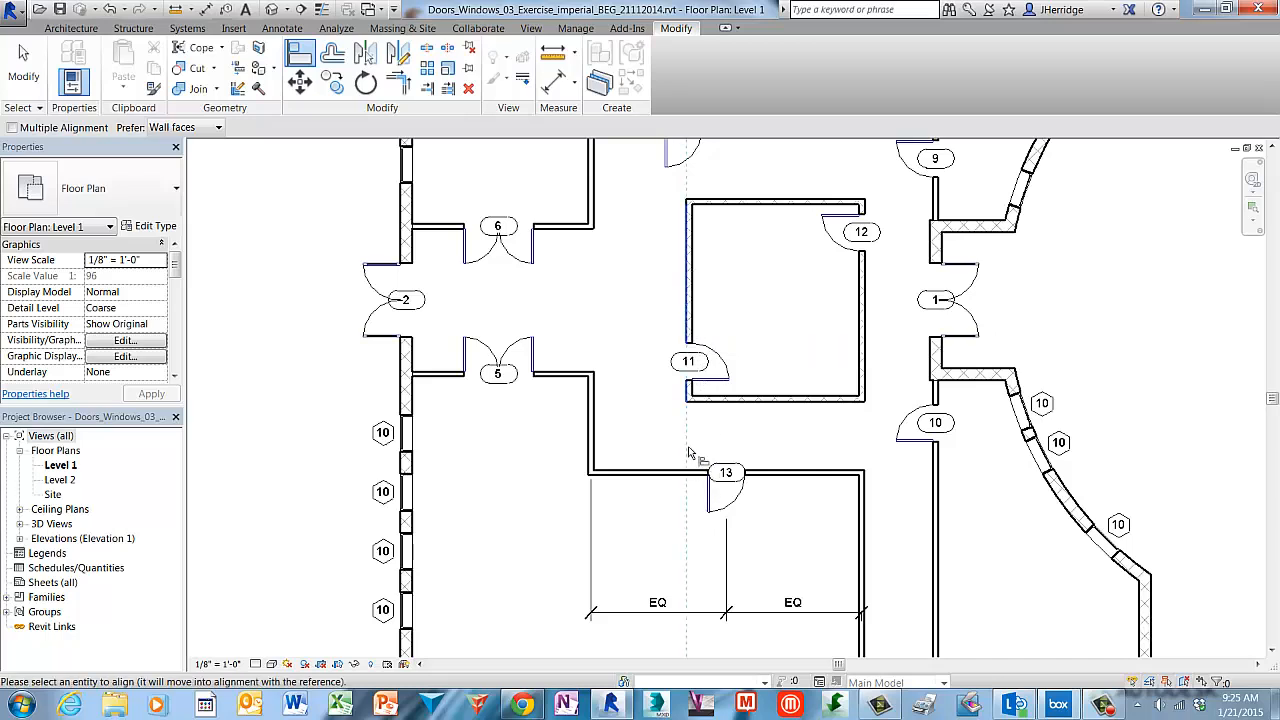
pyautogui.click(858, 502)
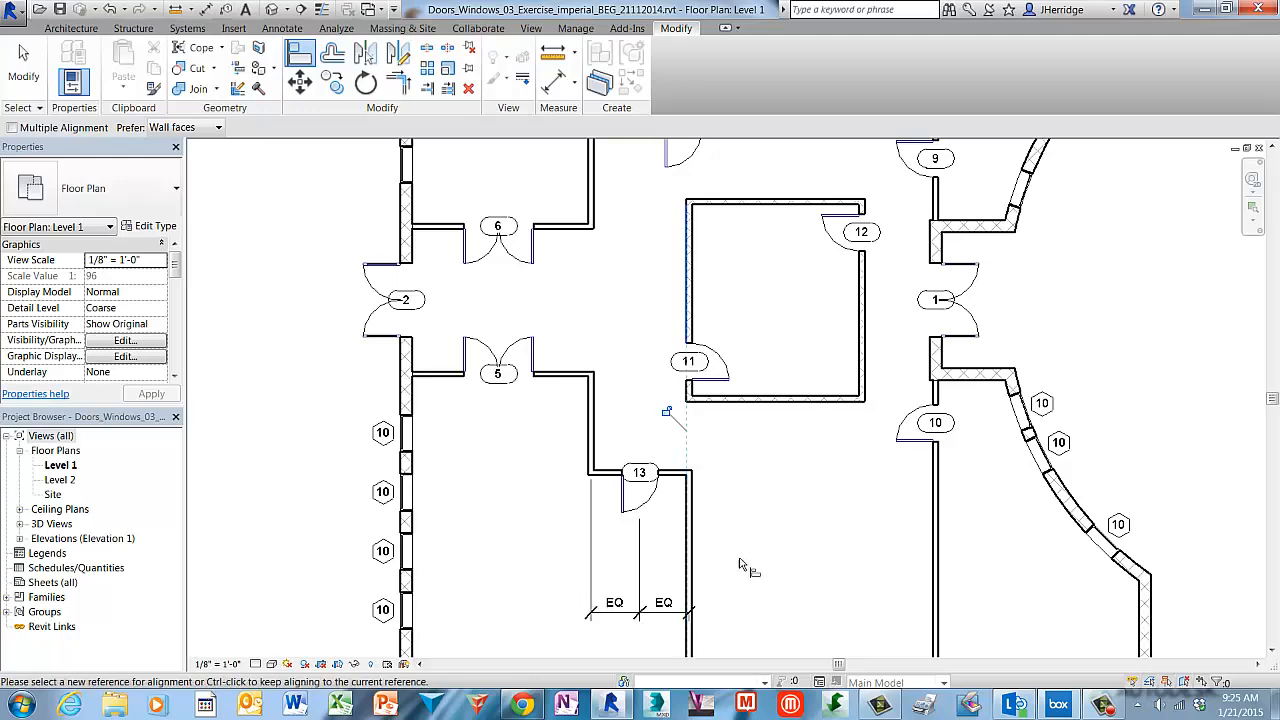
pyautogui.click(665, 411)
pyautogui.press('Escape')
pyautogui.press('Escape')
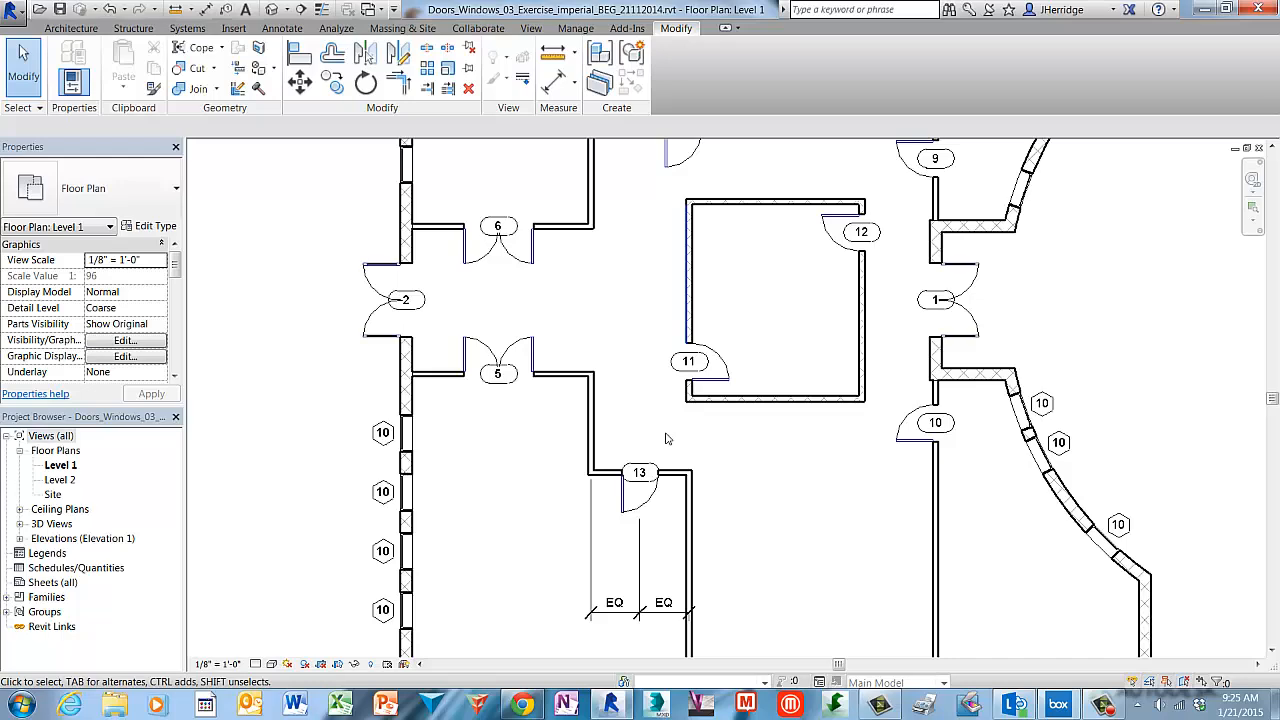
pyautogui.moveTo(736, 604); pyautogui.dragTo(653, 438, button='middle')
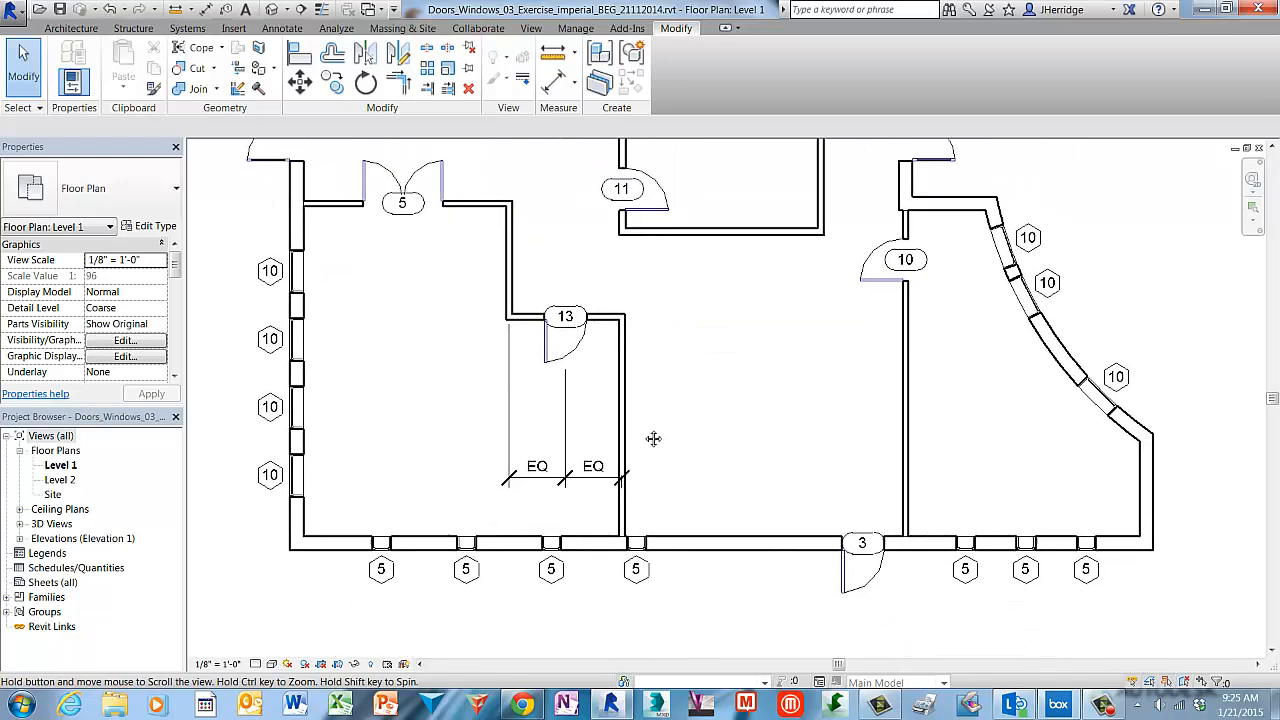
pyautogui.scroll(2, 653, 440)
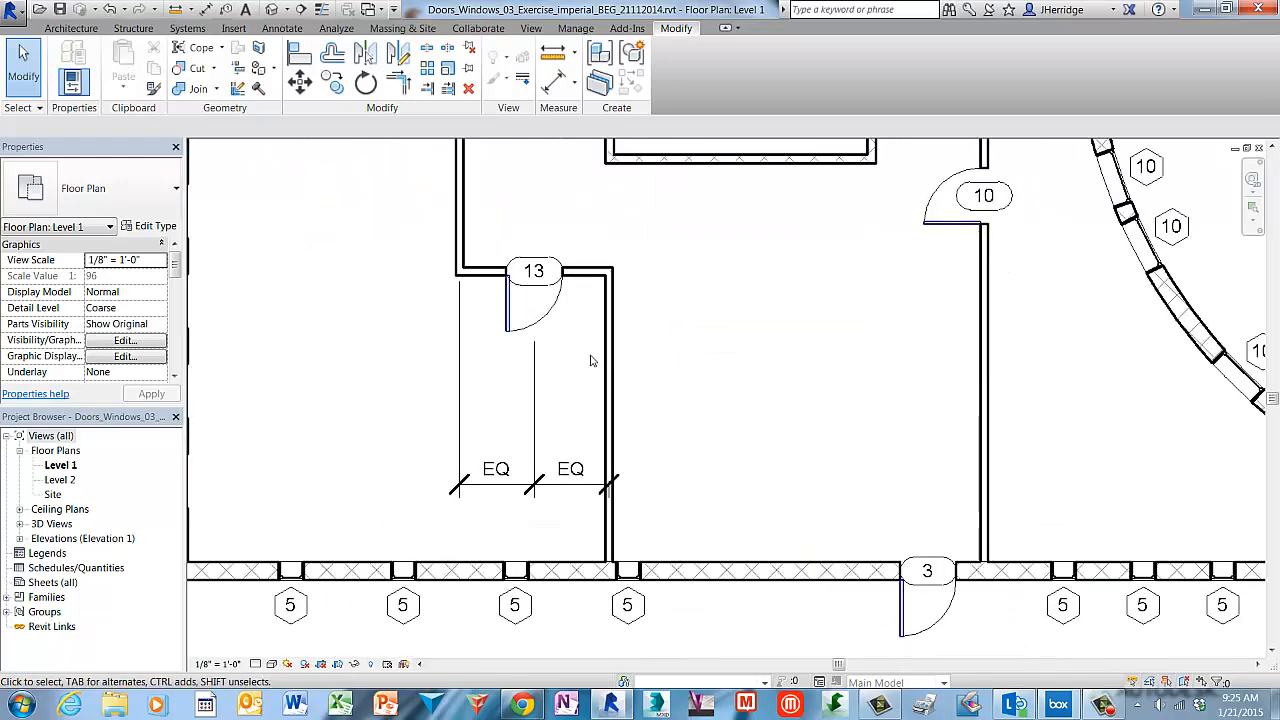
pyautogui.click(562, 485)
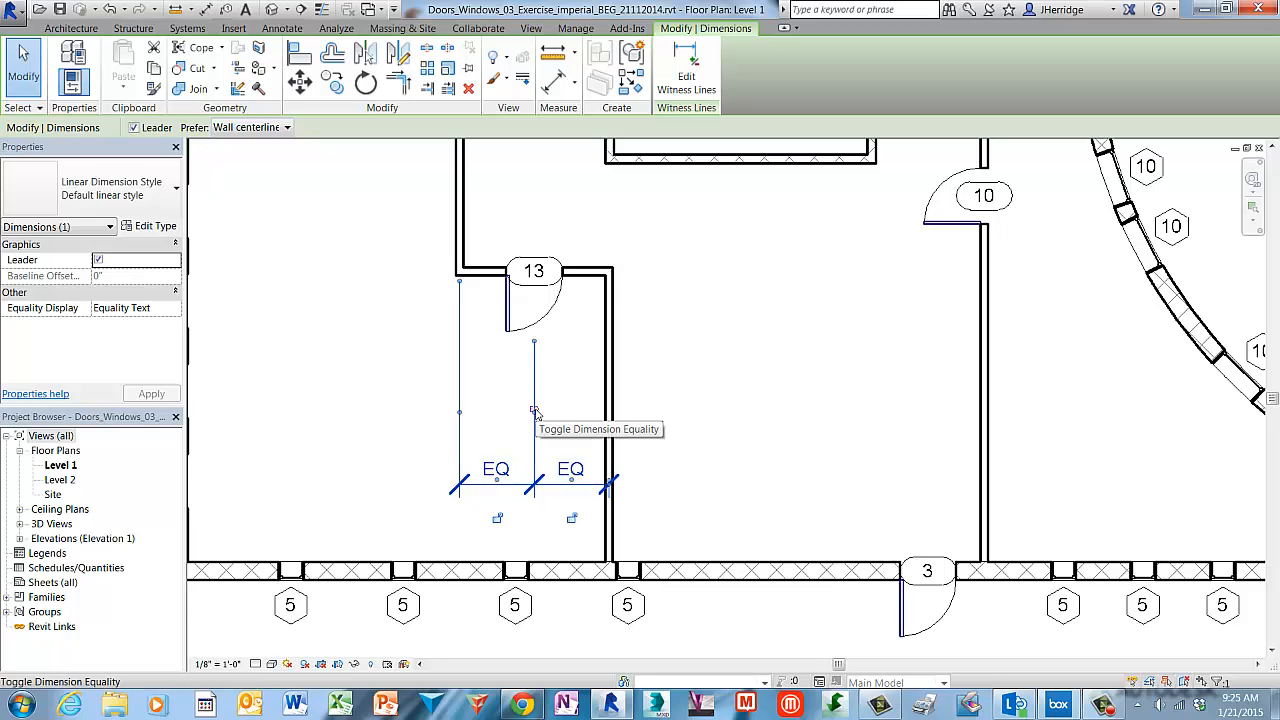
pyautogui.rightClick(534, 411)
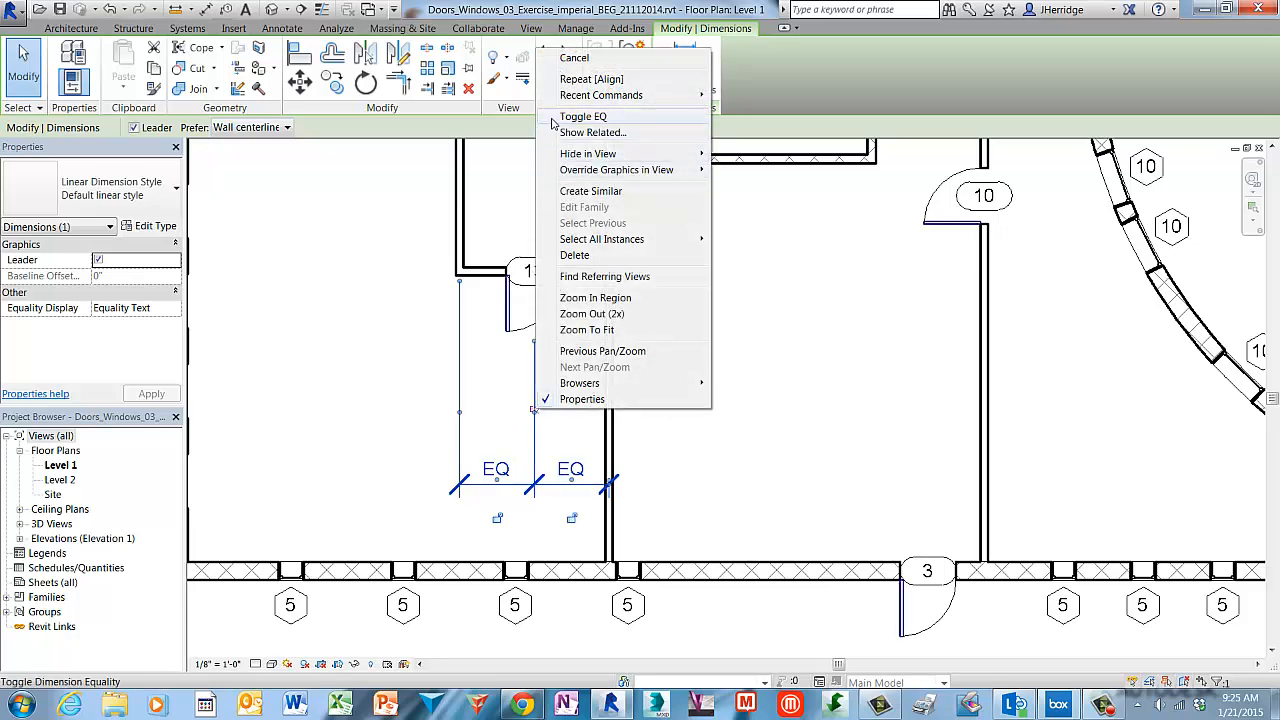
pyautogui.click(544, 507)
pyautogui.click(544, 507)
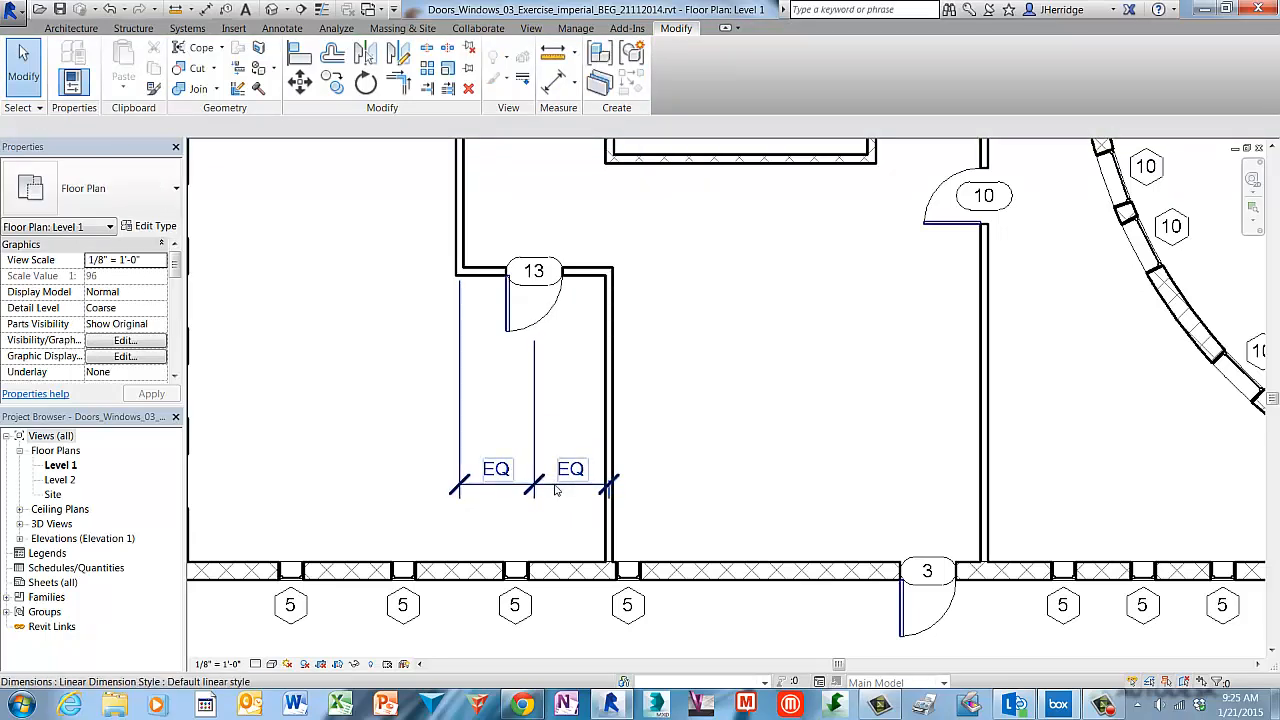
# Step: Turn off EQ Display for door 13's dimension string so it shows values instead of equality text
pyautogui.click(556, 489)
pyautogui.rightClick(556, 489)
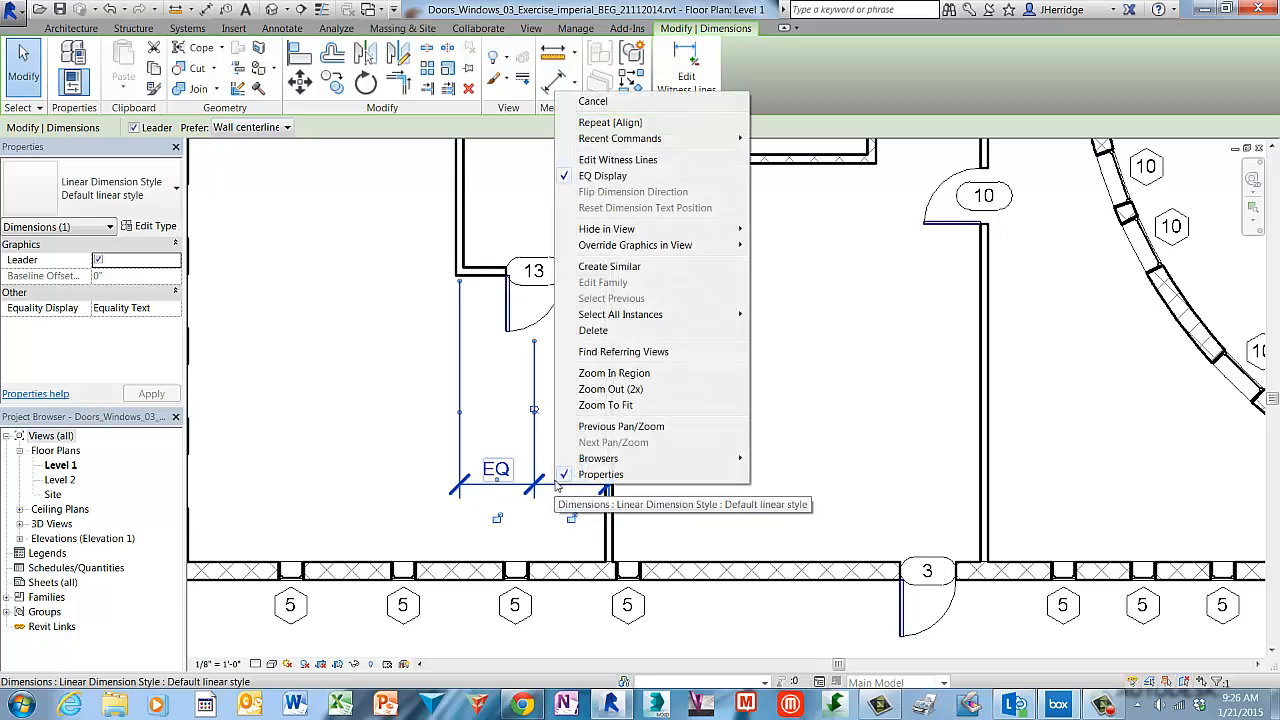
pyautogui.click(566, 178)
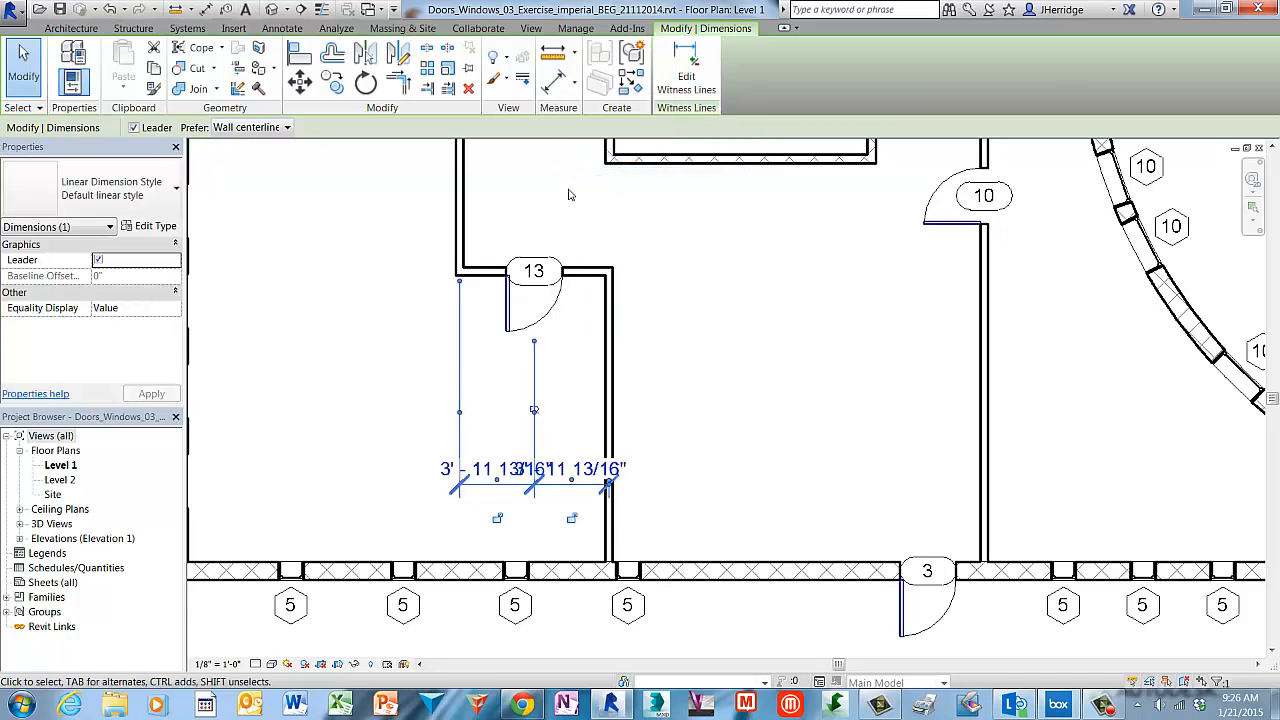
pyautogui.press('Escape')
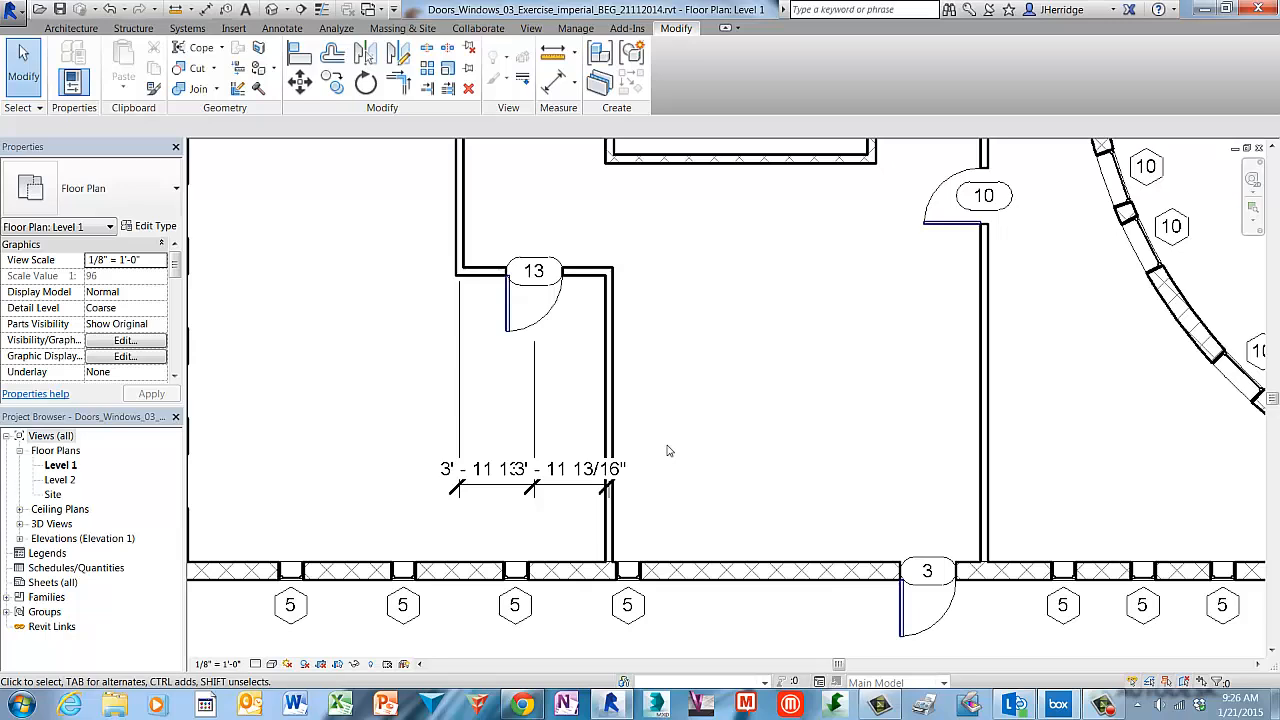
# Step: Set the distance between the partition right of door 13 and the long partition farther right to 16' 0", moving the locked wall
pyautogui.click(612, 409)
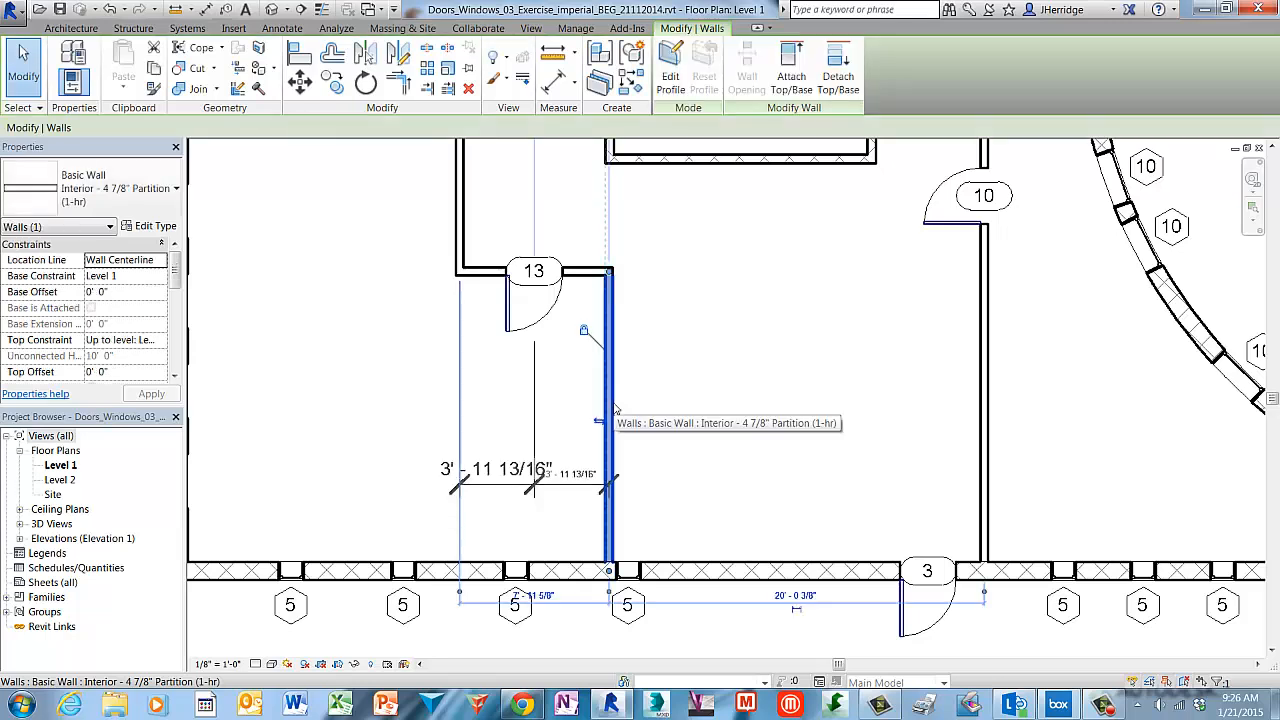
pyautogui.click(785, 596)
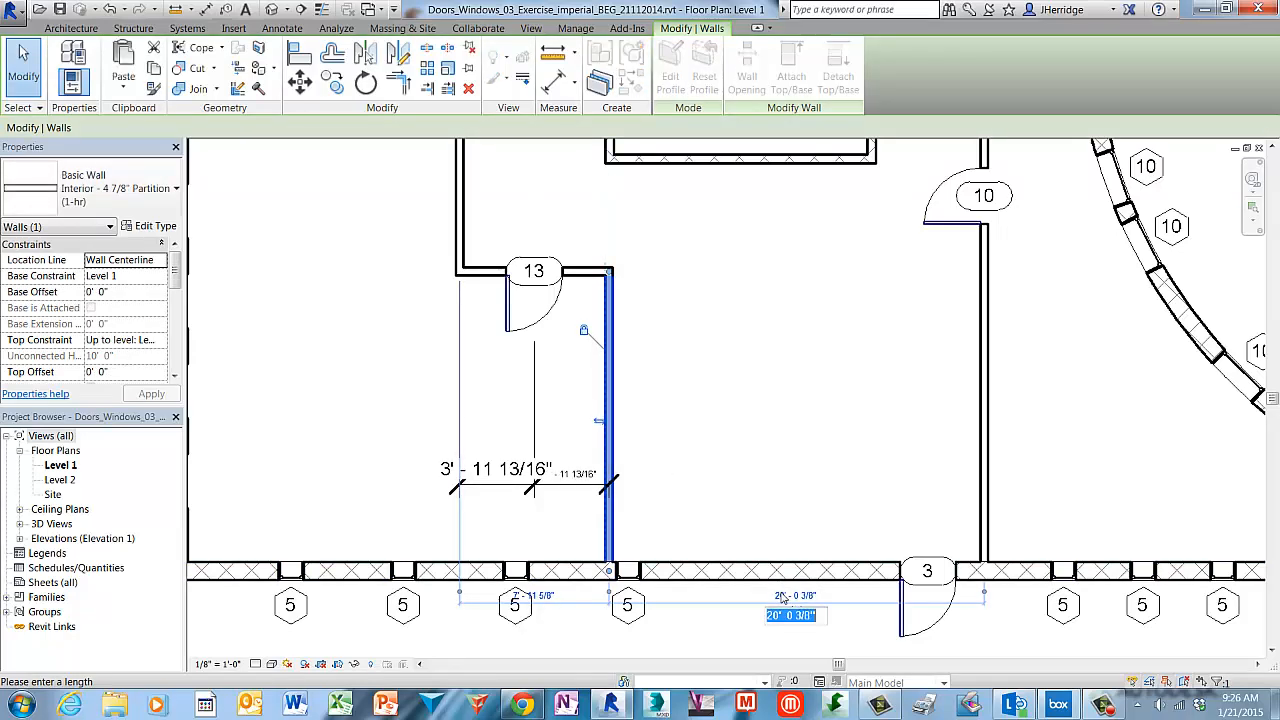
pyautogui.write('1')
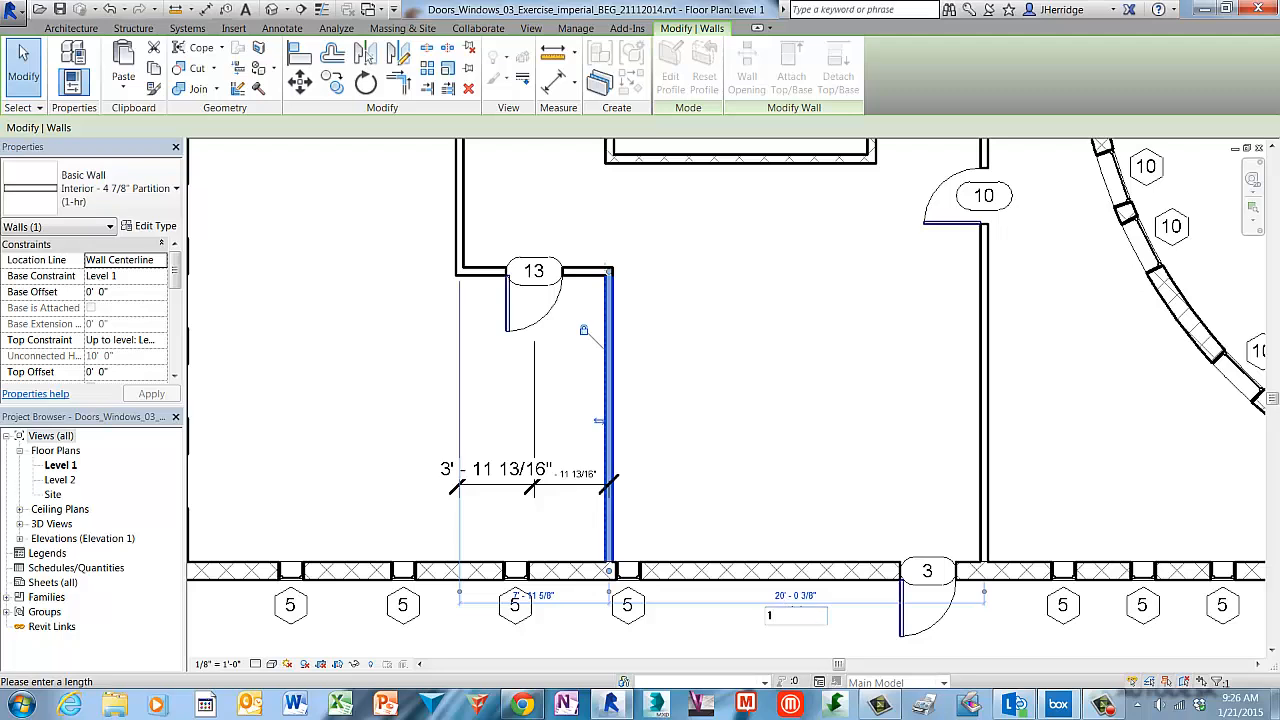
pyautogui.write('6')
pyautogui.press('Return')
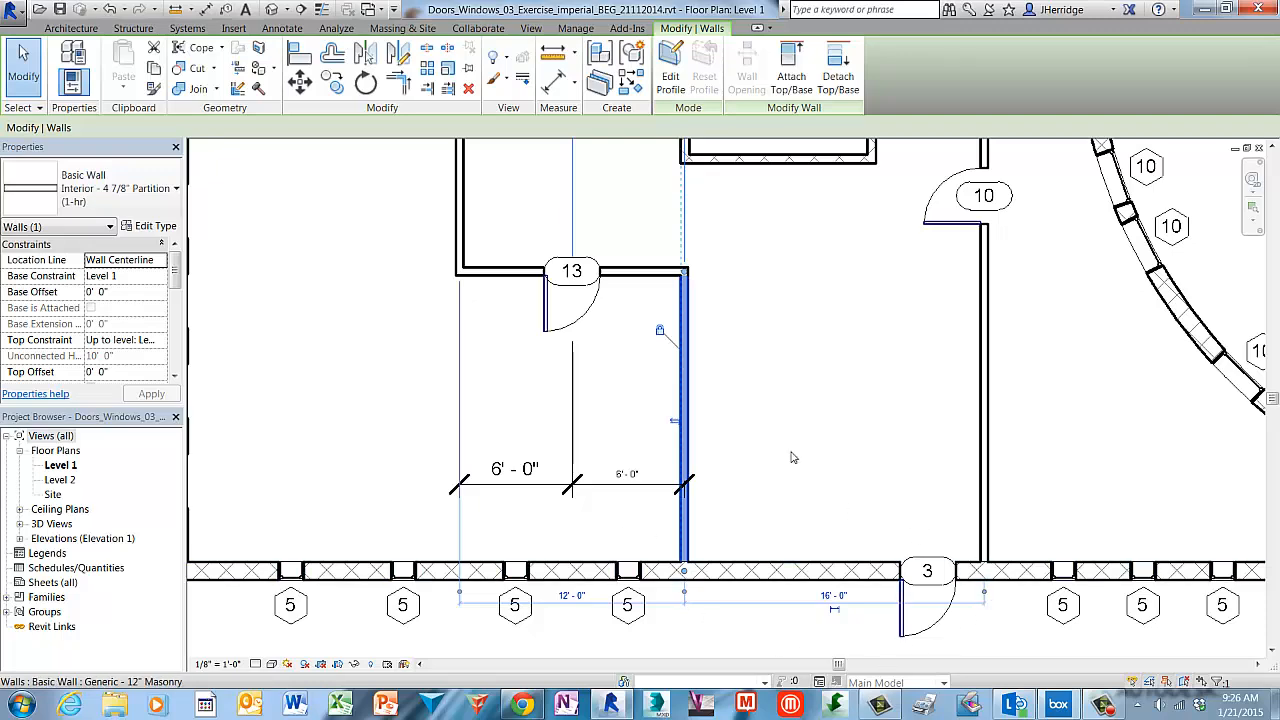
pyautogui.moveTo(741, 222); pyautogui.dragTo(710, 376, button='middle')
pyautogui.scroll(-3, 705, 372)
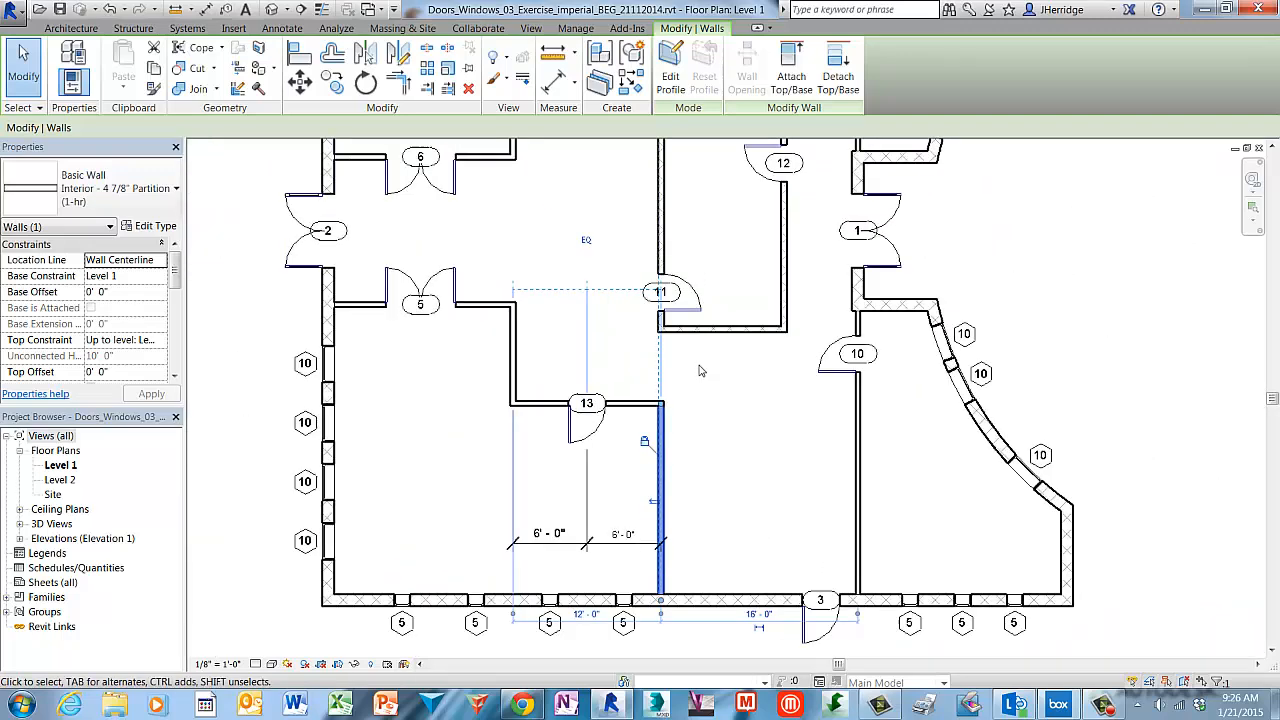
pyautogui.click(722, 456)
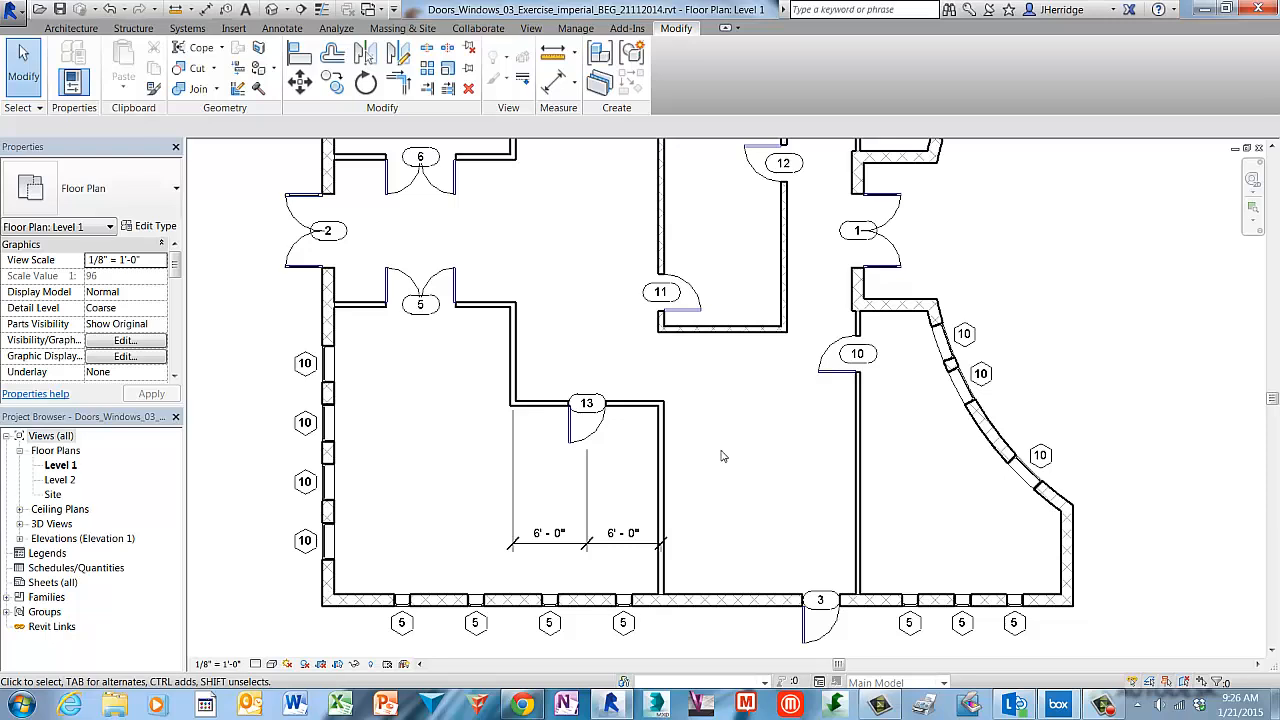
# Step: Save the project as a new project file named Doors_Windows_03_Exercise_finished in the 04_Doors_Windows Layout and Design folder
pyautogui.rightClick(724, 456)
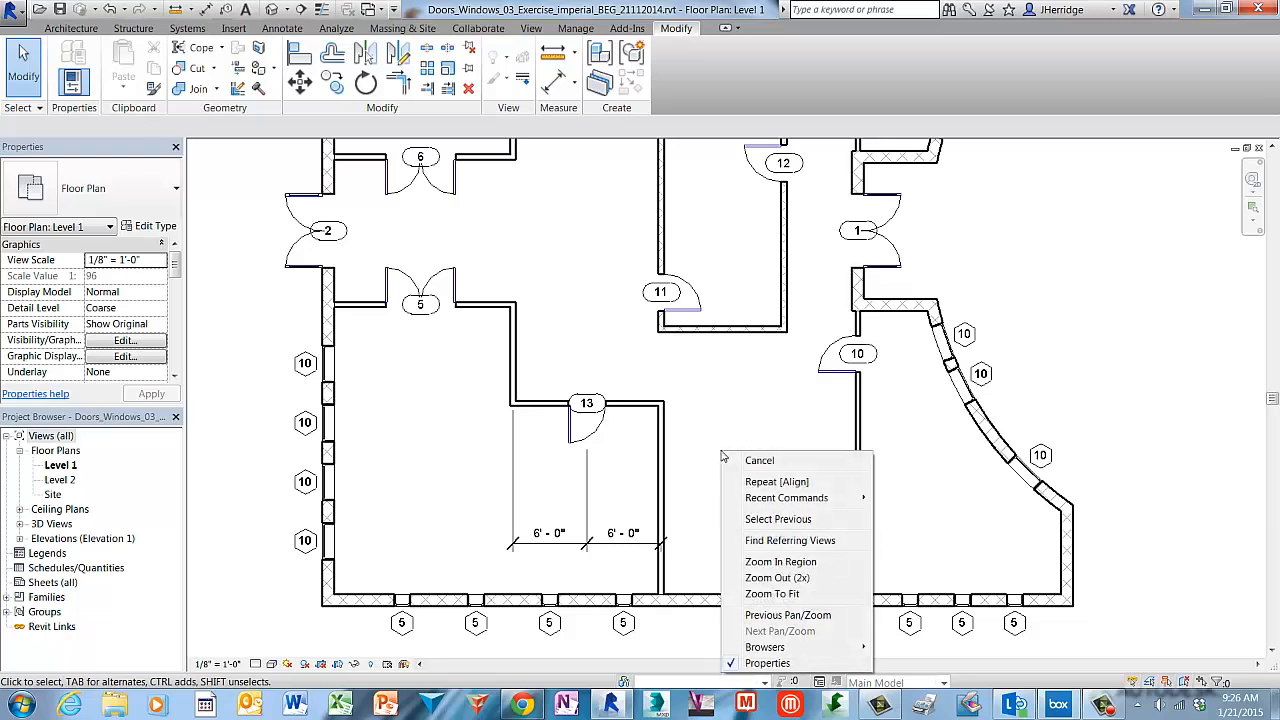
pyautogui.click(801, 594)
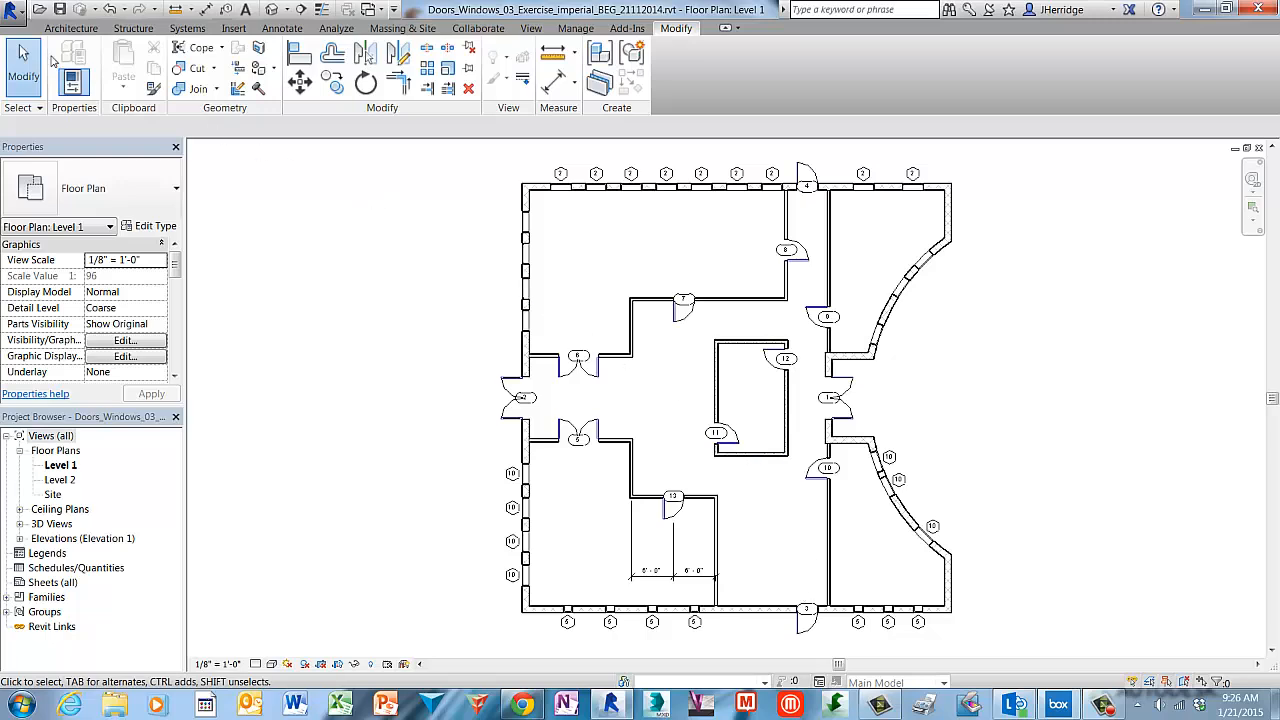
pyautogui.click(14, 12)
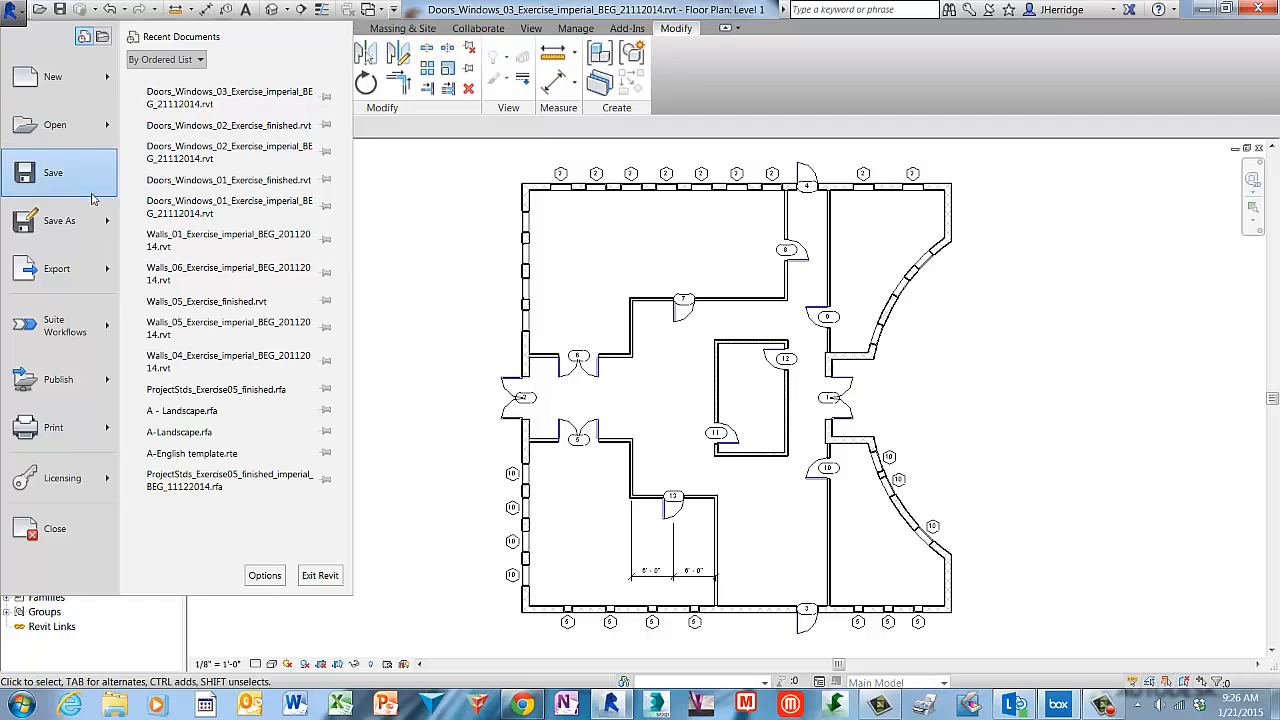
pyautogui.moveTo(89, 222)
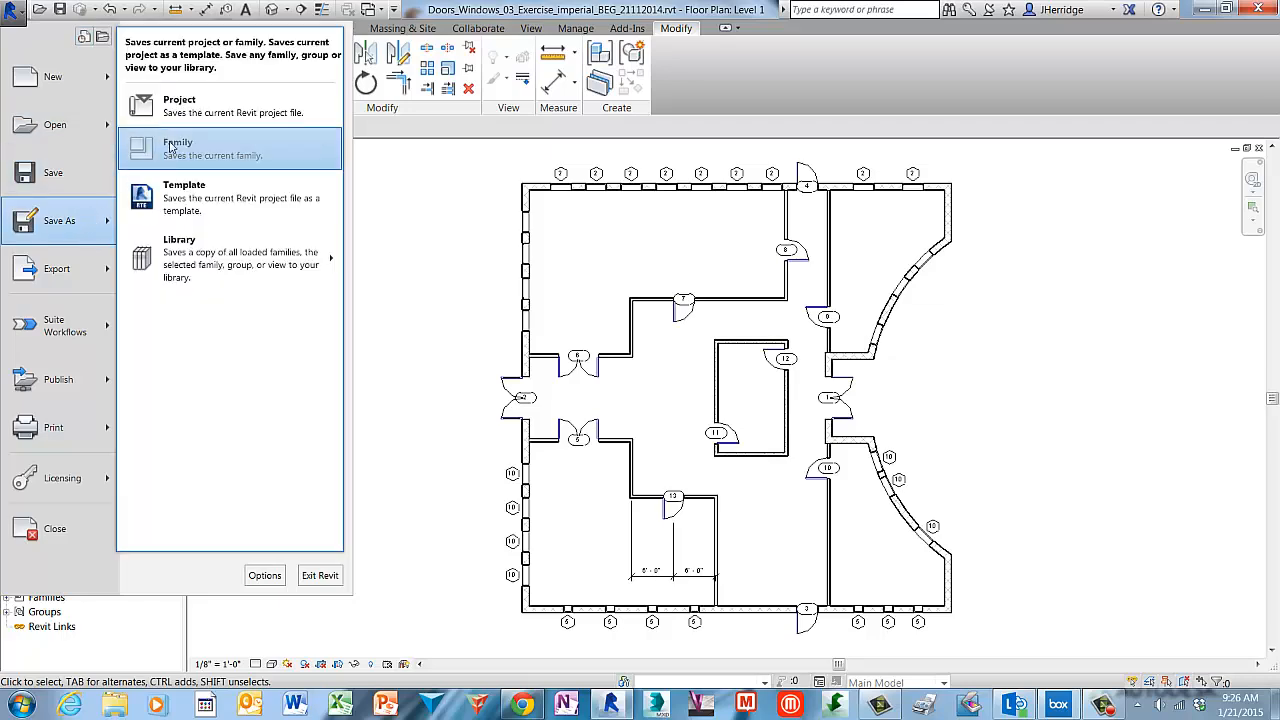
pyautogui.click(238, 115)
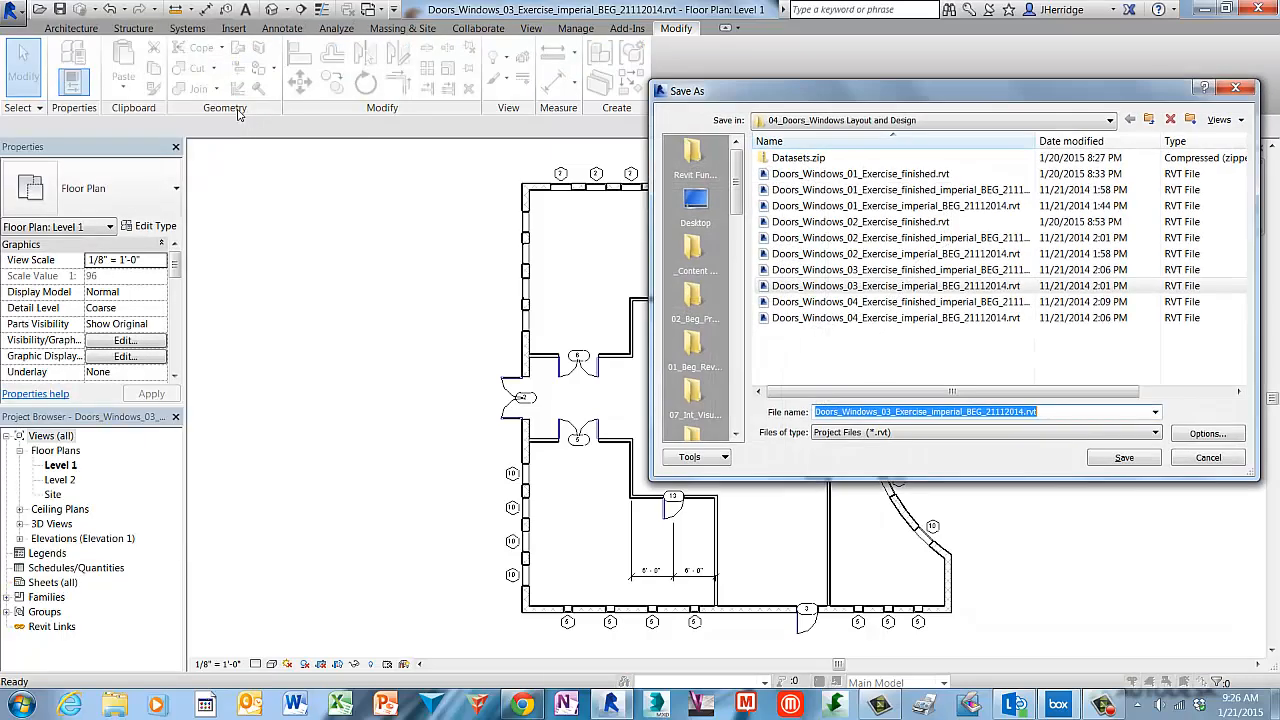
pyautogui.click(950, 412)
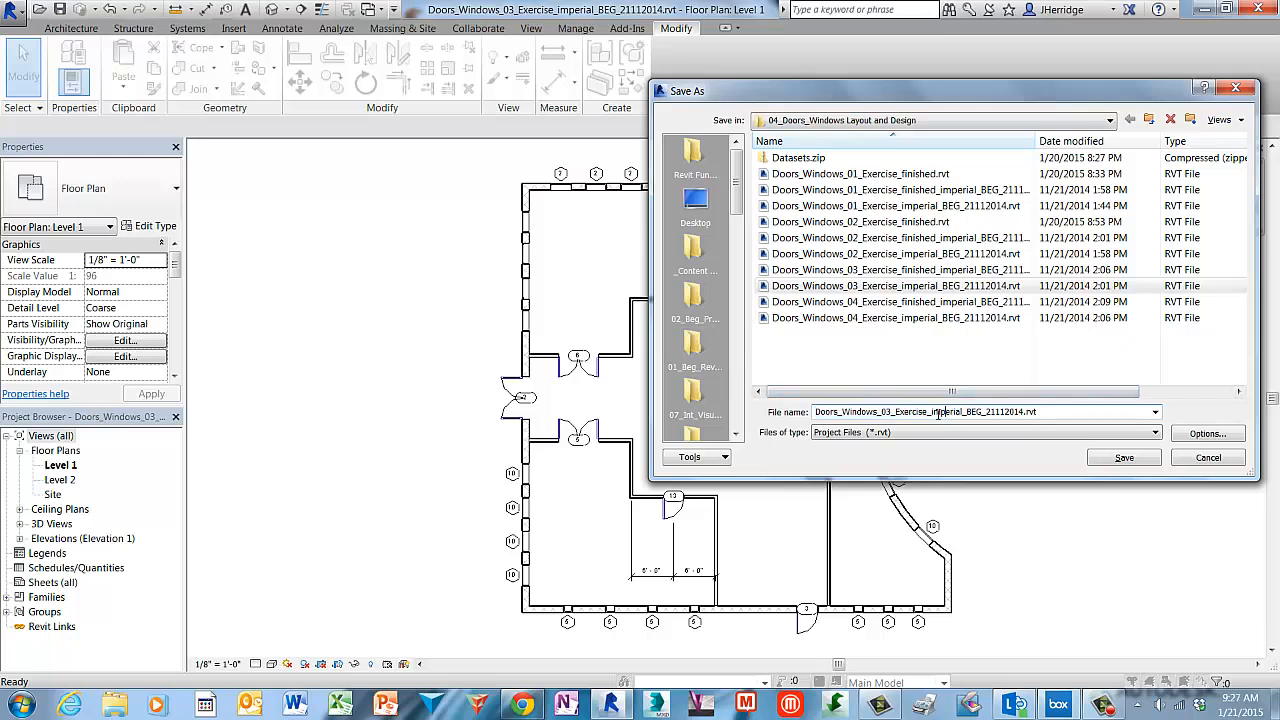
pyautogui.keyDown('shift'); pyautogui.click(1053, 423); pyautogui.keyUp('shift')
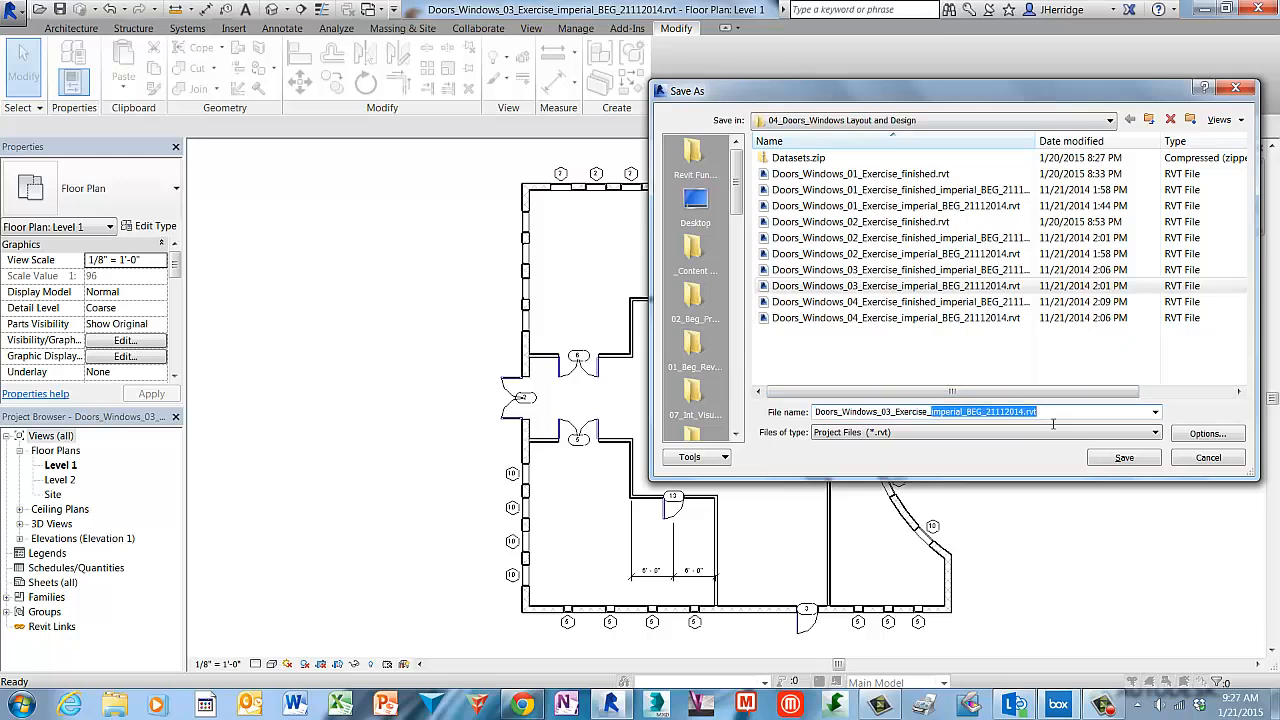
pyautogui.write('finished')
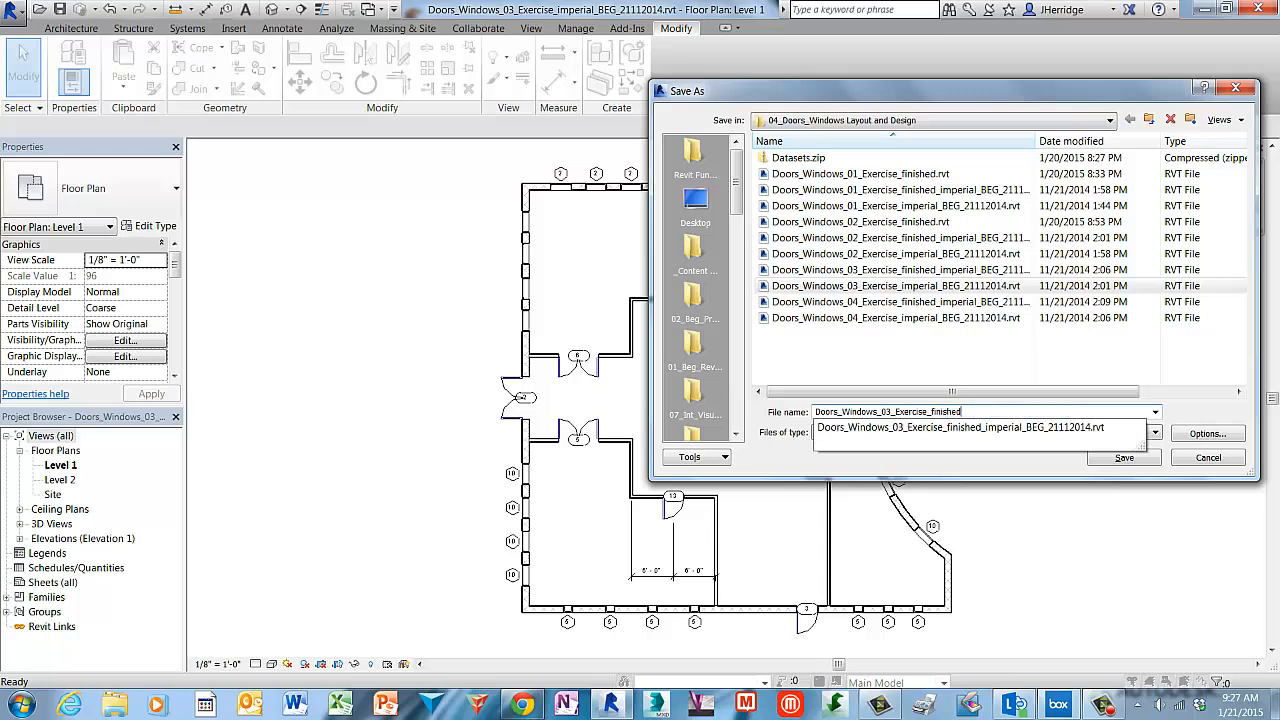
pyautogui.click(1063, 463)
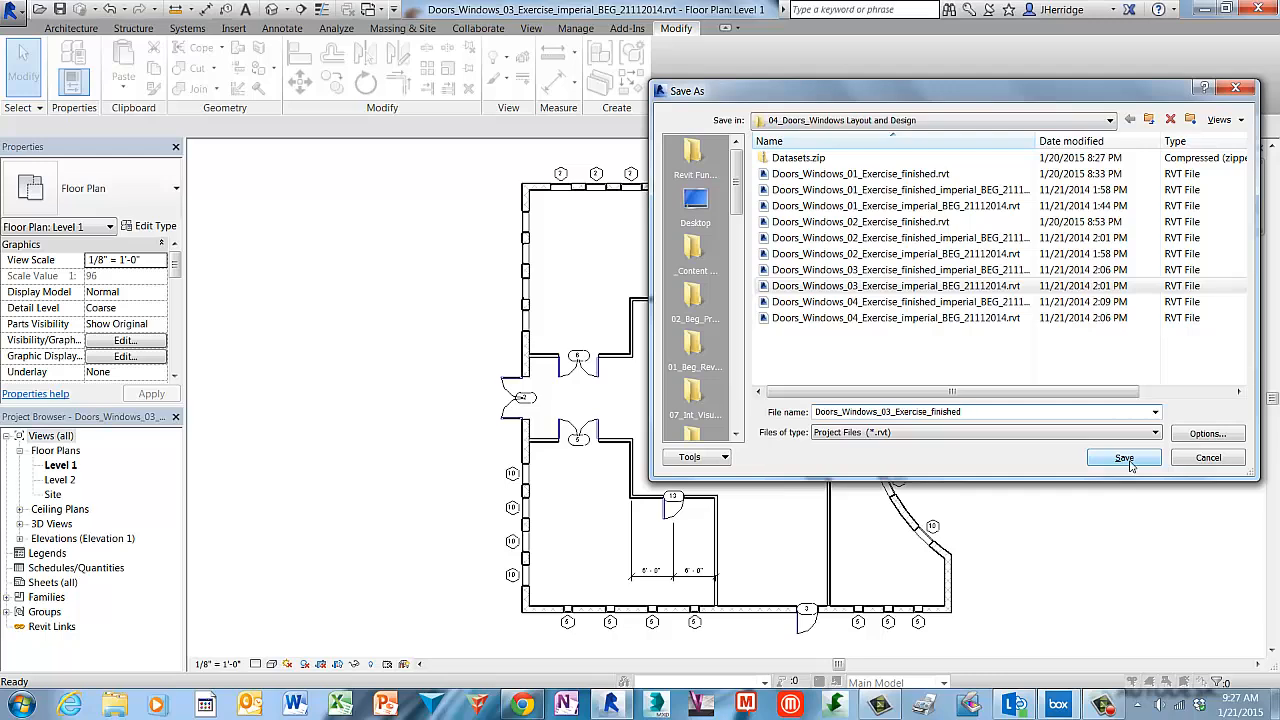
pyautogui.click(1124, 458)
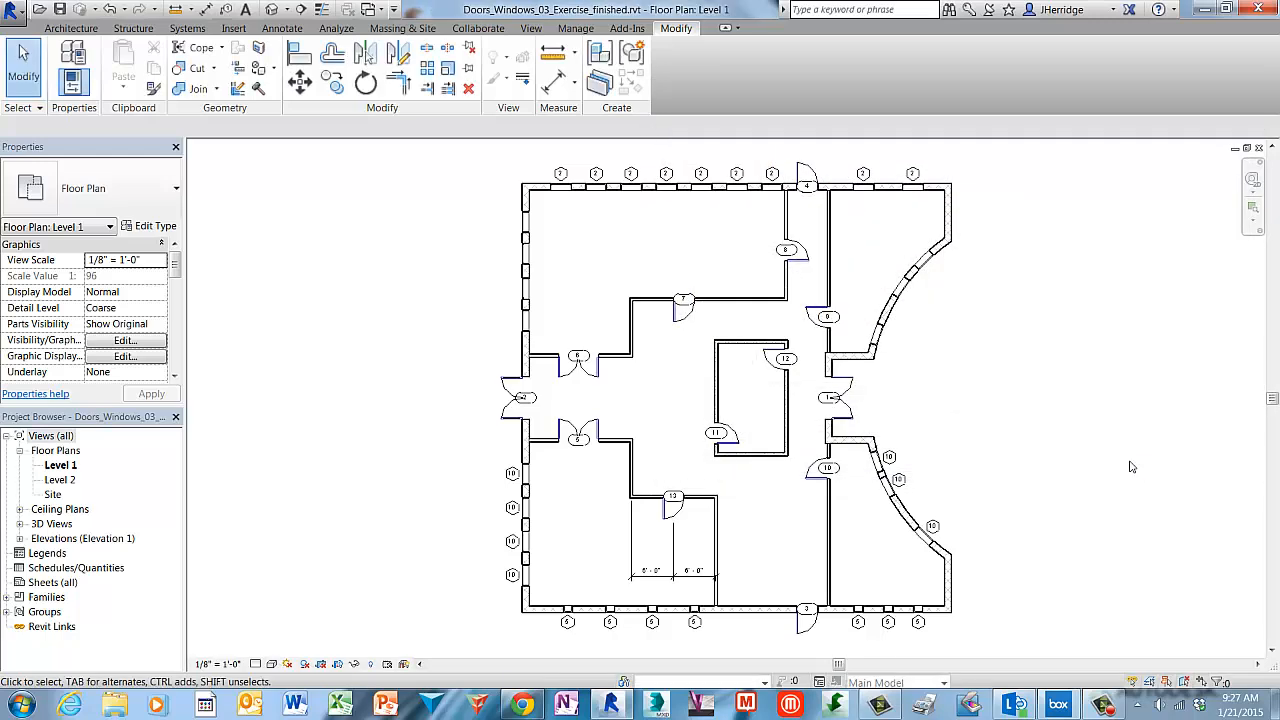